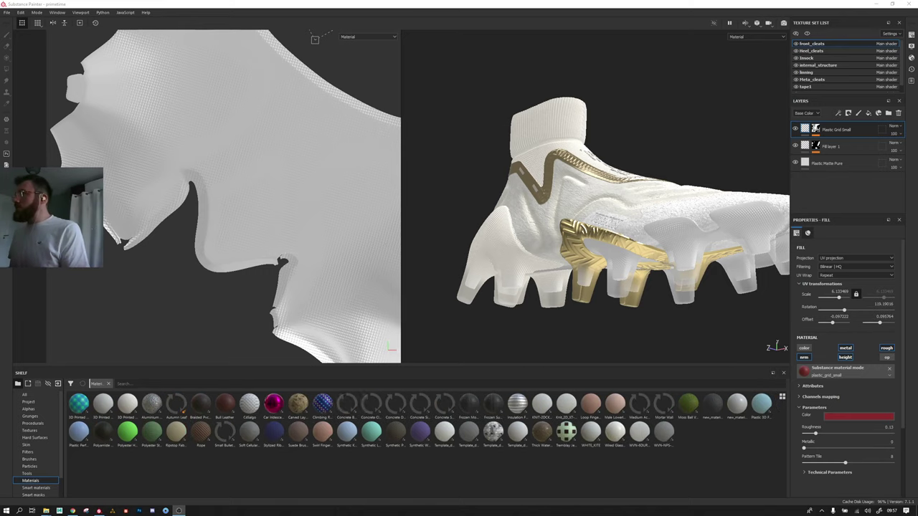
# Step: Orbit the boot to a front-quarter view and glance at another open window
pyautogui.scroll(2, 191, 268)
pyautogui.scroll(-5, 192, 267)
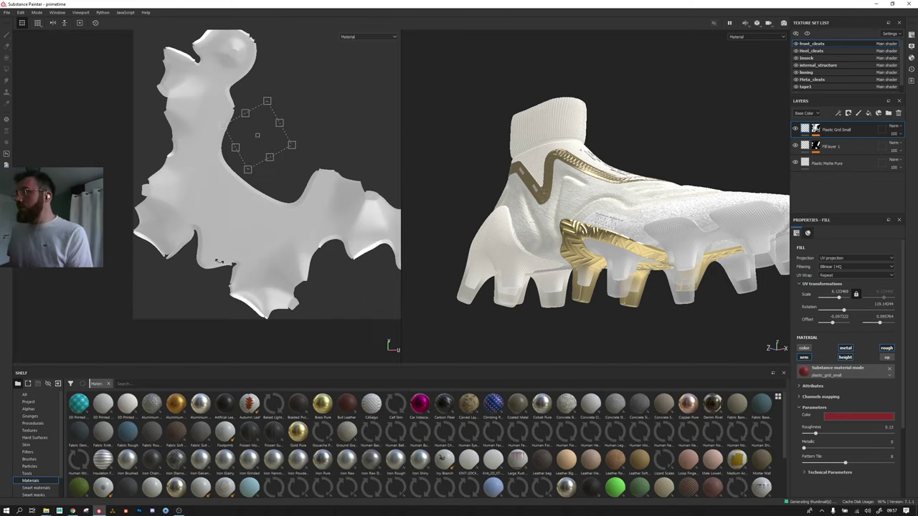
pyautogui.scroll(-1, 213, 234)
pyautogui.moveTo(582, 206)
pyautogui.keyDown('alt'); pyautogui.mouseDown()
pyautogui.moveTo(536, 237)
pyautogui.moveTo(572, 228)
pyautogui.mouseUp(); pyautogui.keyUp('alt')
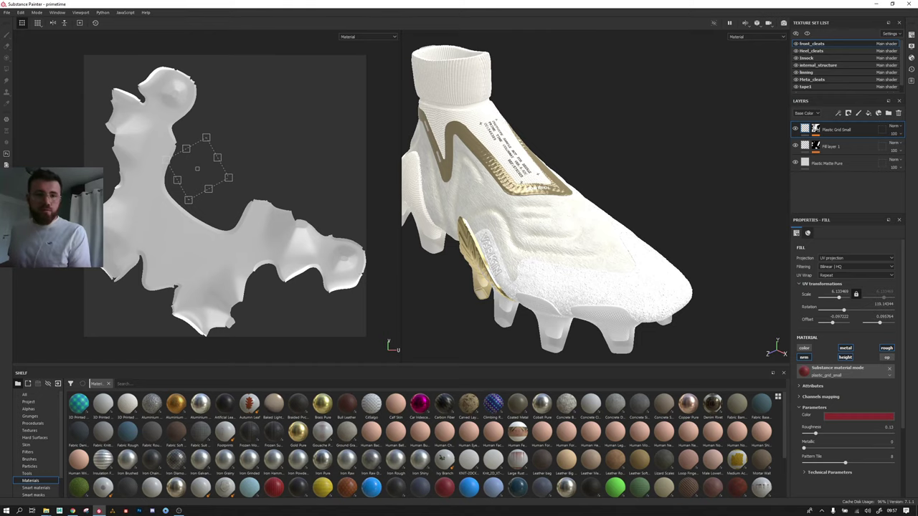
pyautogui.hotkey('alt', 'Tab')
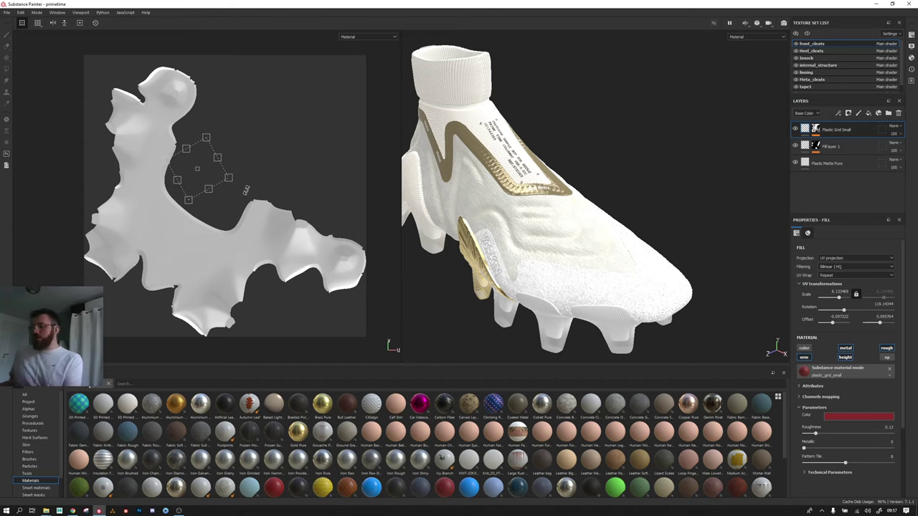
# Step: Turn the boot to a side view and make UPPER the active texture set
pyautogui.keyDown('alt'); pyautogui.moveTo(525, 157); pyautogui.dragTo(675, 91); pyautogui.keyUp('alt')
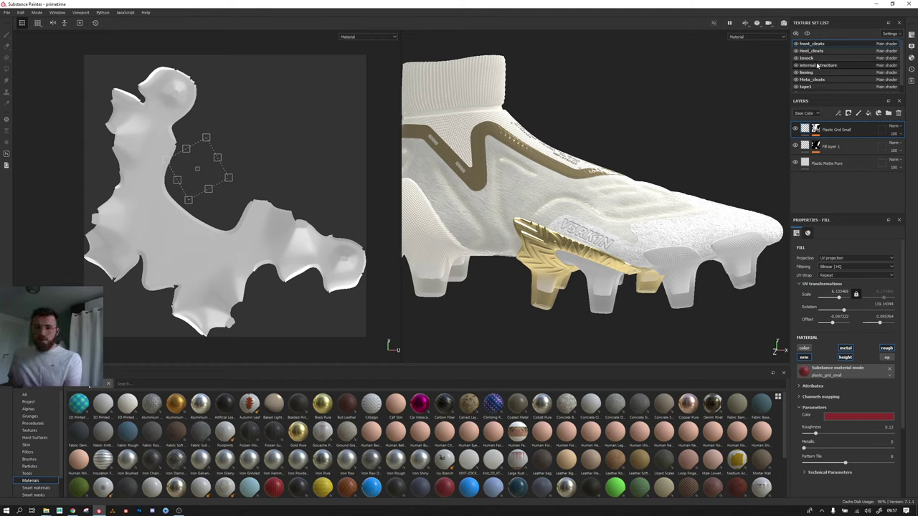
pyautogui.scroll(-1, 852, 73)
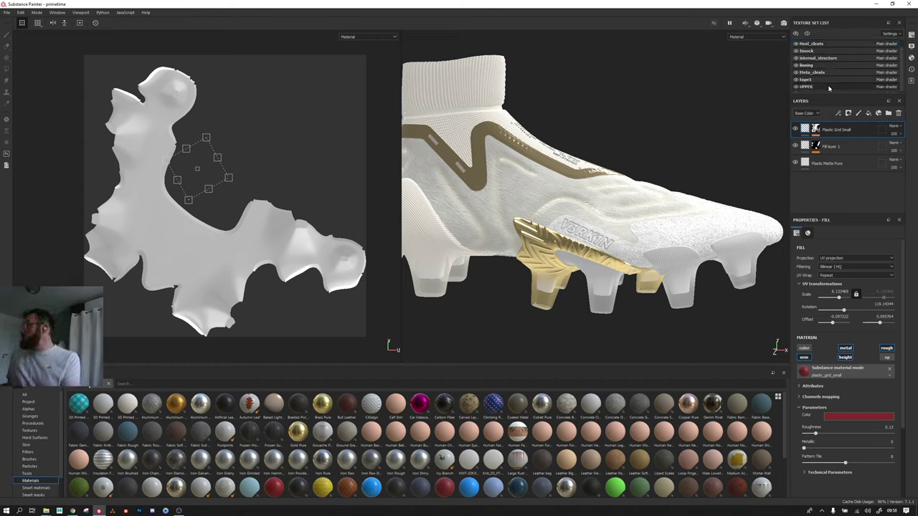
pyautogui.click(829, 87)
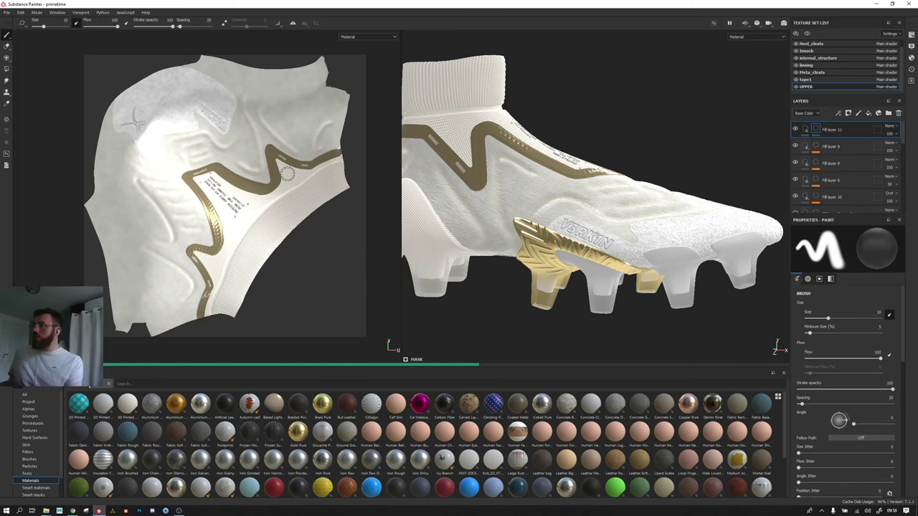
# Step: Isolate the upper with Alt+Q to orbit it alone, then unhide the cleats and soleplate
pyautogui.moveTo(625, 134)
pyautogui.keyDown('alt'); pyautogui.mouseDown()
pyautogui.moveTo(585, 182)
pyautogui.moveTo(600, 187)
pyautogui.moveTo(488, 136)
pyautogui.moveTo(658, 149)
pyautogui.moveTo(664, 137)
pyautogui.moveTo(617, 247)
pyautogui.mouseUp(); pyautogui.keyUp('alt')
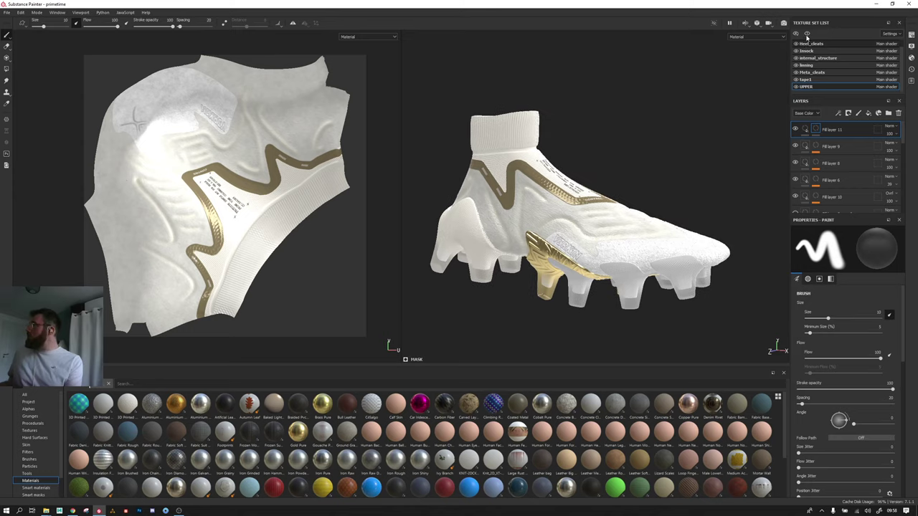
pyautogui.hotkey('alt', 'q')
pyautogui.moveTo(662, 127)
pyautogui.keyDown('alt'); pyautogui.mouseDown()
pyautogui.moveTo(667, 22)
pyautogui.moveTo(586, 189)
pyautogui.moveTo(413, 107)
pyautogui.moveTo(420, 146)
pyautogui.moveTo(610, 134)
pyautogui.mouseUp(); pyautogui.keyUp('alt')
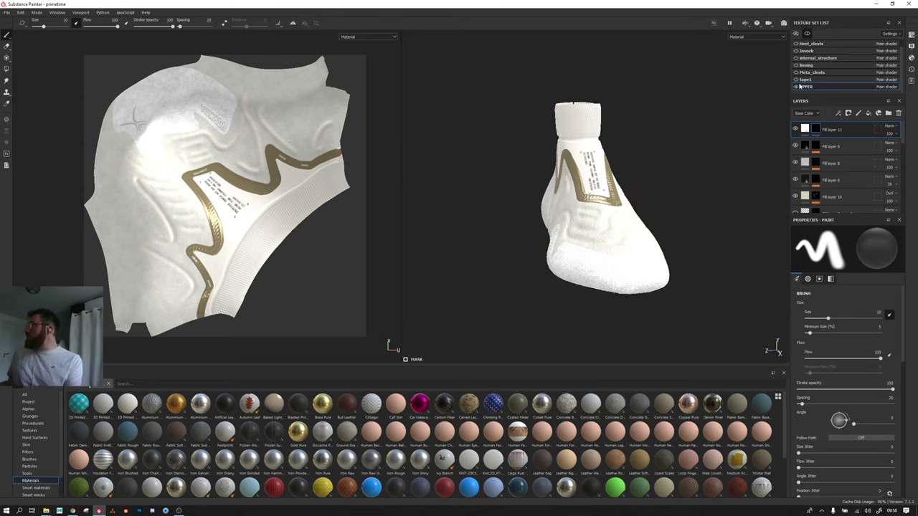
pyautogui.click(808, 33)
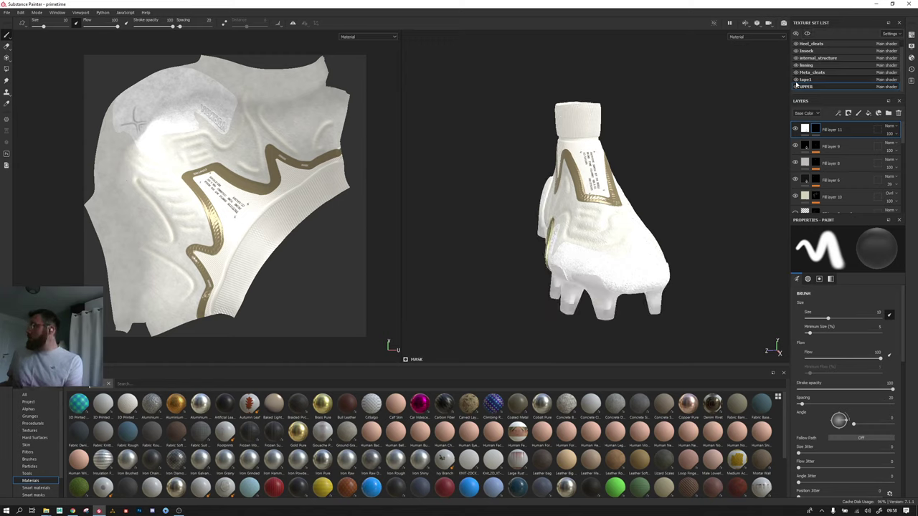
# Step: Select the front_cleats texture set and orbit back to a side view
pyautogui.scroll(1, 811, 71)
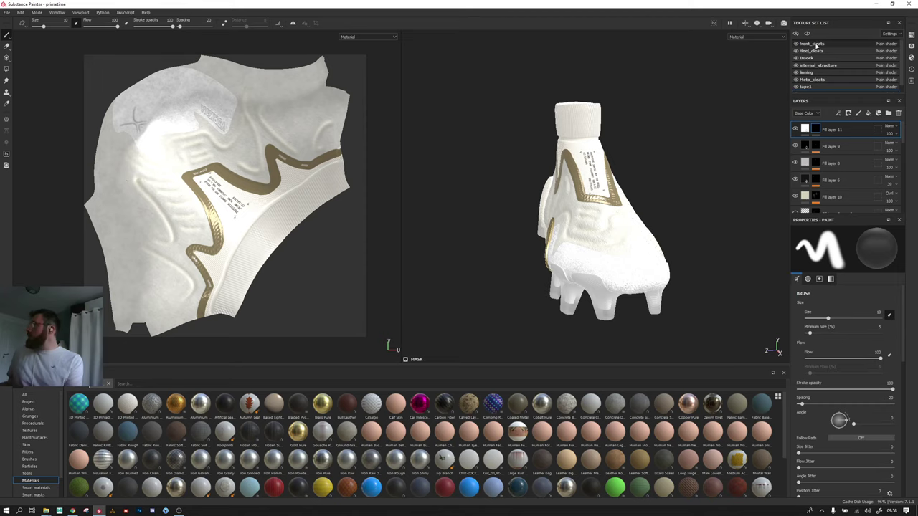
pyautogui.click(812, 44)
pyautogui.moveTo(500, 82)
pyautogui.keyDown('alt'); pyautogui.mouseDown()
pyautogui.moveTo(621, 82)
pyautogui.moveTo(660, 136)
pyautogui.mouseUp(); pyautogui.keyUp('alt')
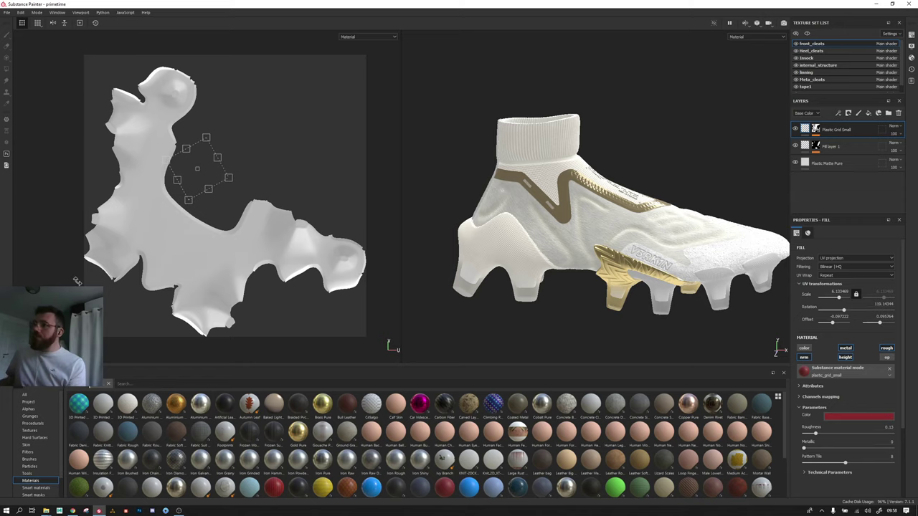
# Step: Launch a new Substance Painter session from the taskbar and shrink the shelf slightly
pyautogui.rightClick(99, 511)
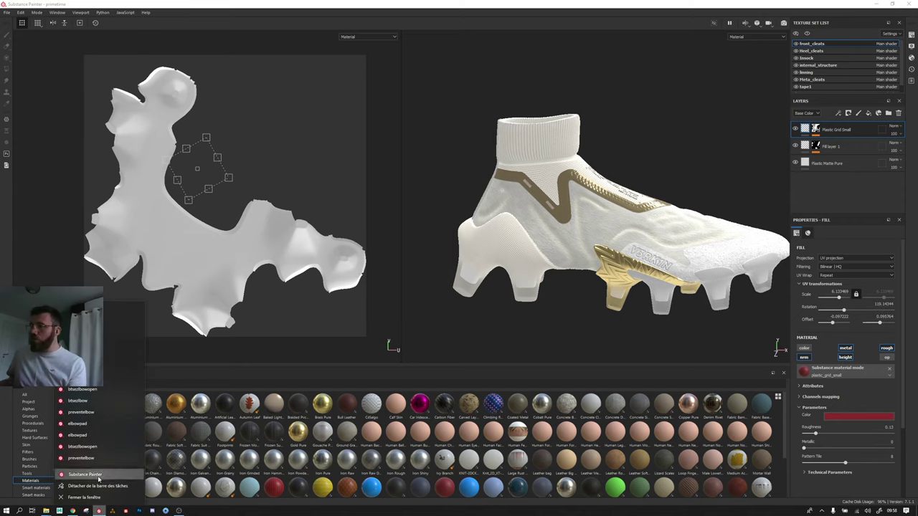
pyautogui.click(100, 475)
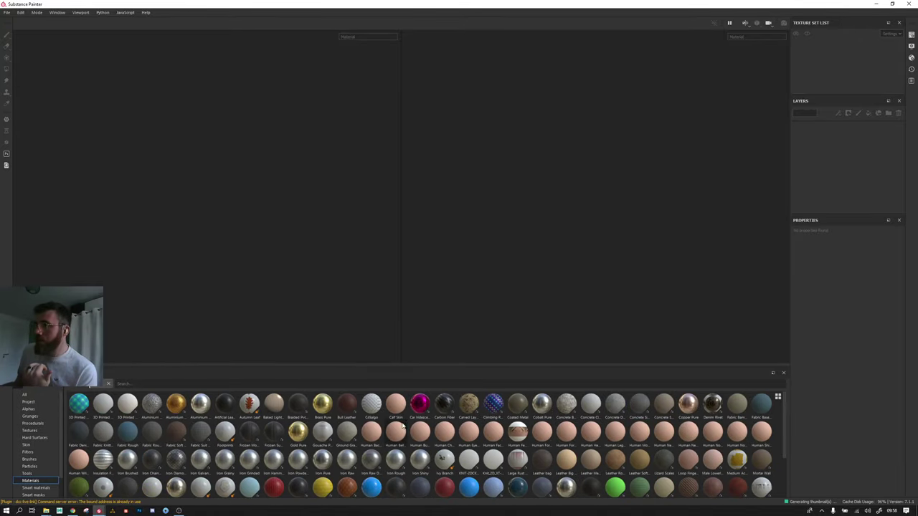
pyautogui.moveTo(436, 366); pyautogui.dragTo(439, 394)
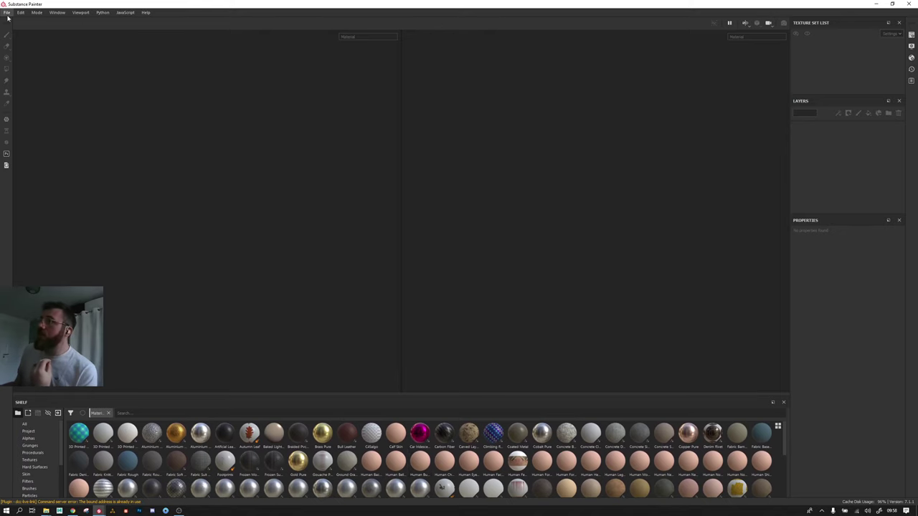
# Step: Browse PERSO FCSILMI and open FC_SILMI_RDYTOPAINT.fbx for preview in 3D Viewer
pyautogui.click(45, 511)
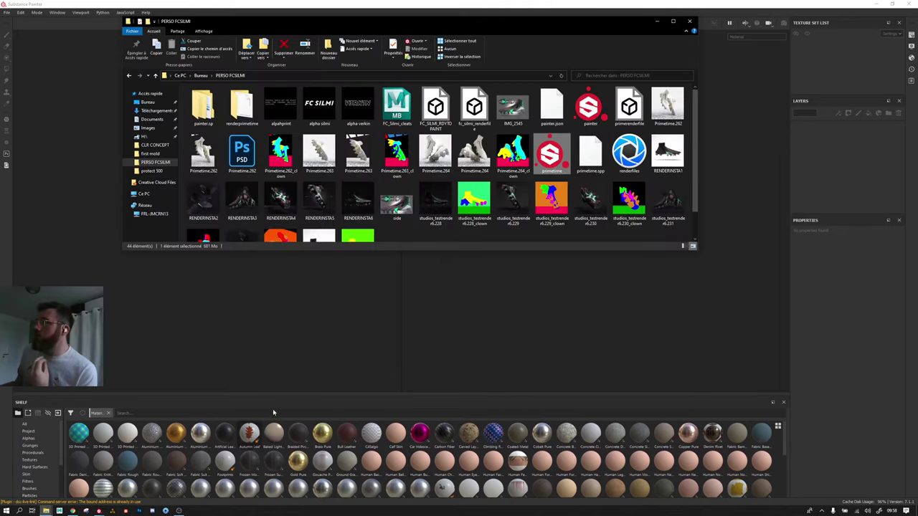
pyautogui.scroll(-1, 502, 147)
pyautogui.click(544, 217)
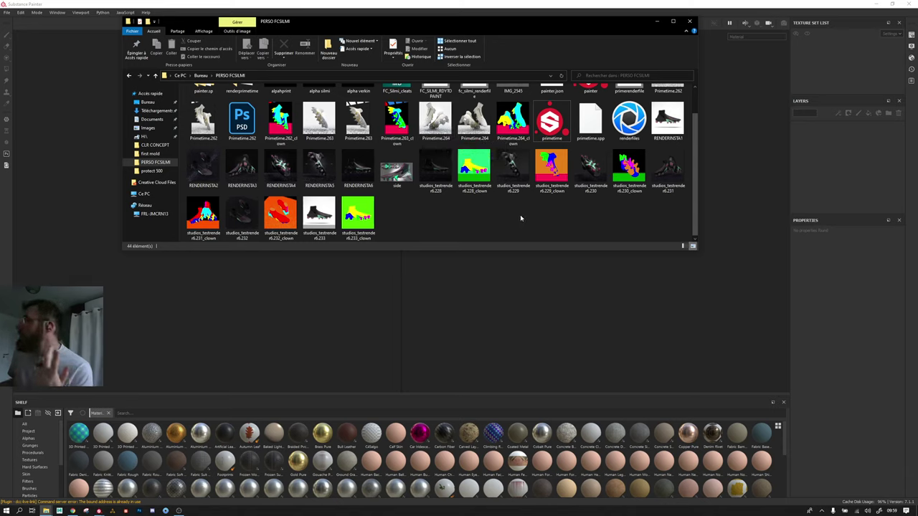
pyautogui.scroll(1, 517, 218)
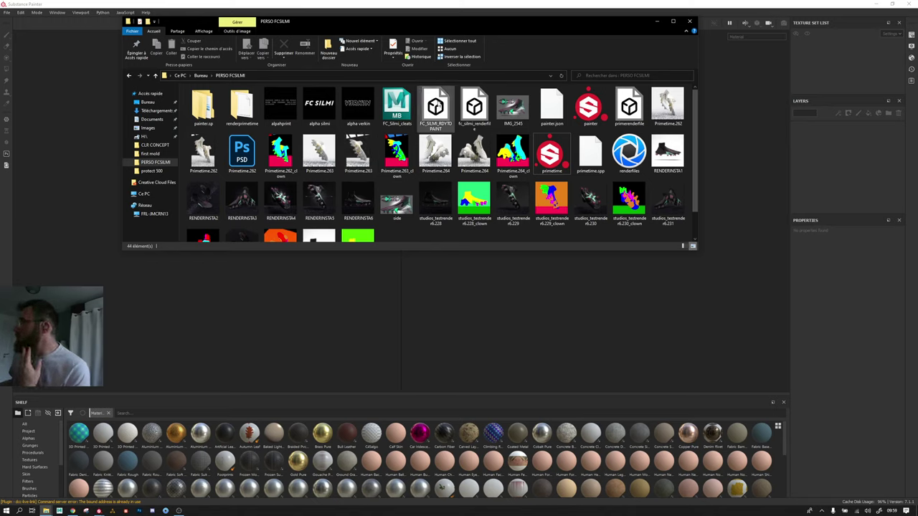
pyautogui.click(439, 105)
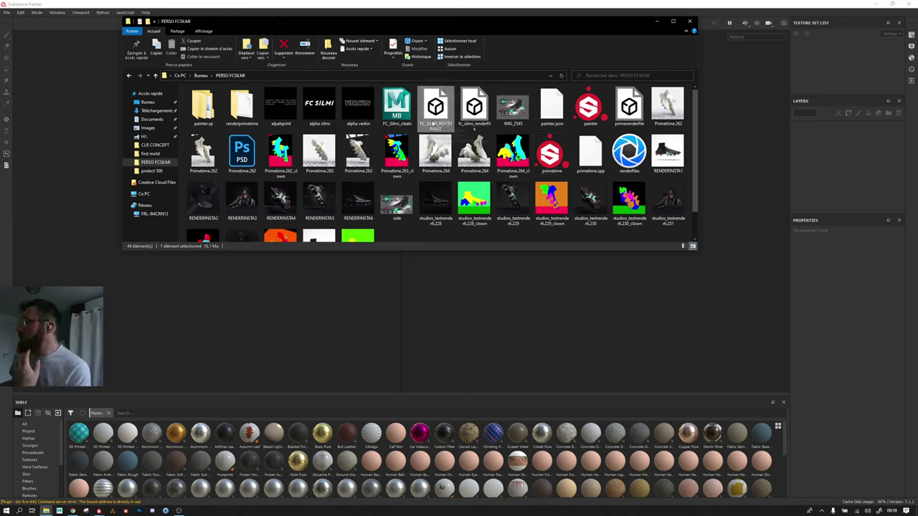
pyautogui.doubleClick(434, 119)
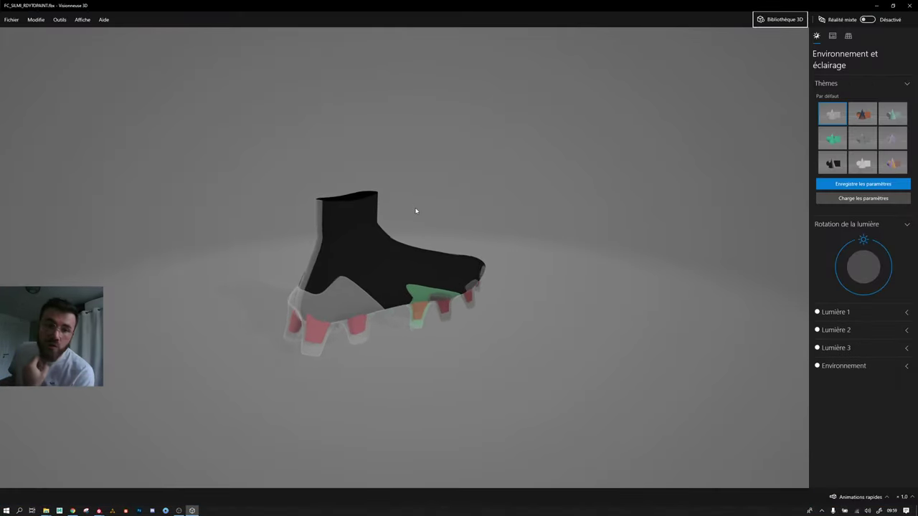
# Step: Orbit the boot in 3D Viewer, close it, and drop FC_SILMI_RDYTOPAINT.fbx into Substance Painter
pyautogui.moveTo(351, 281)
pyautogui.mouseDown()
pyautogui.moveTo(306, 246)
pyautogui.moveTo(332, 191)
pyautogui.moveTo(330, 244)
pyautogui.moveTo(434, 276)
pyautogui.moveTo(308, 272)
pyautogui.moveTo(401, 276)
pyautogui.mouseUp()
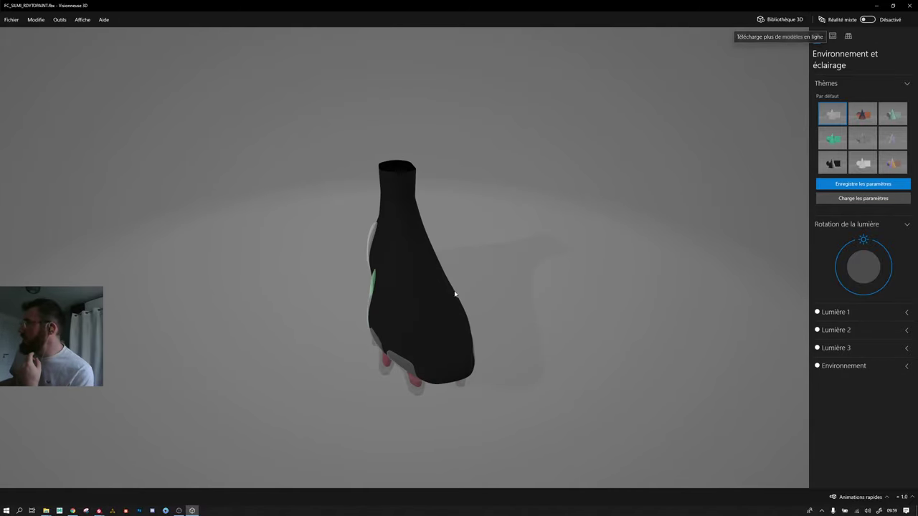
pyautogui.click(909, 5)
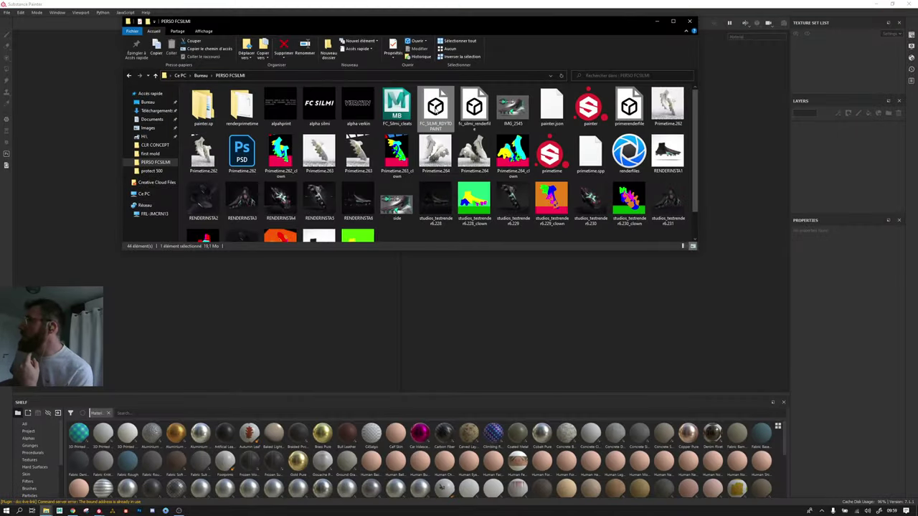
pyautogui.moveTo(435, 108); pyautogui.dragTo(253, 293)
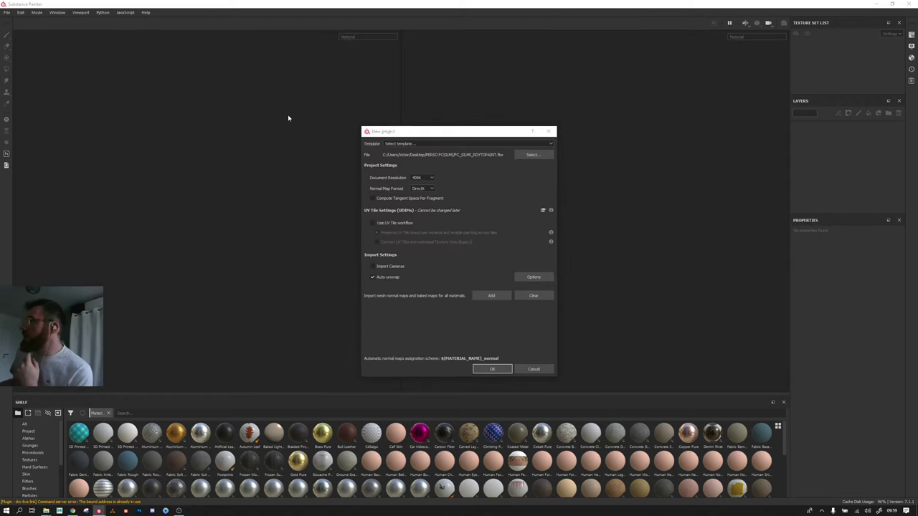
# Step: Dismiss the Template list without choosing one, then open the Document Resolution list (4096)
pyautogui.click(393, 145)
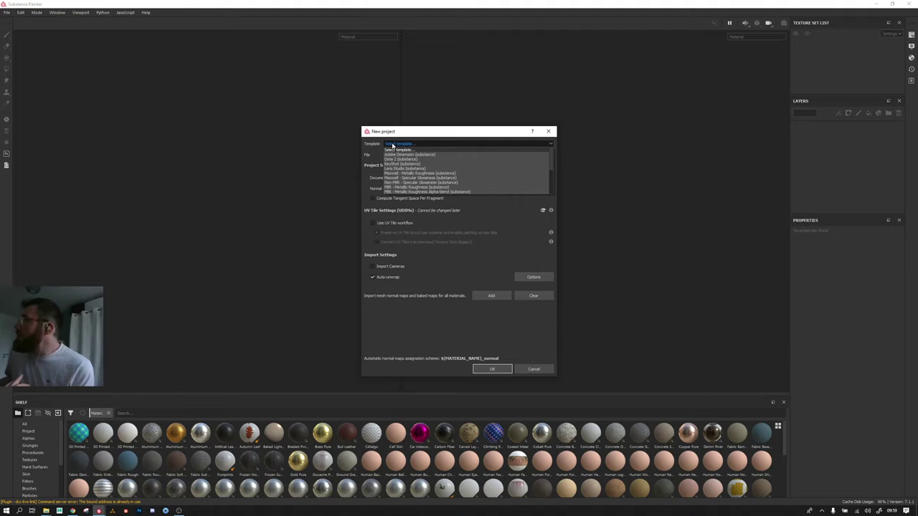
pyautogui.scroll(-1, 397, 174)
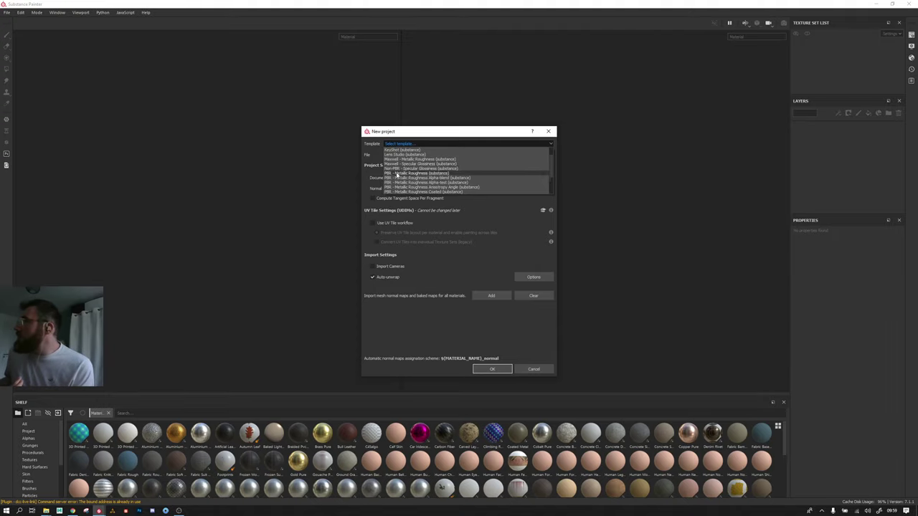
pyautogui.click(434, 148)
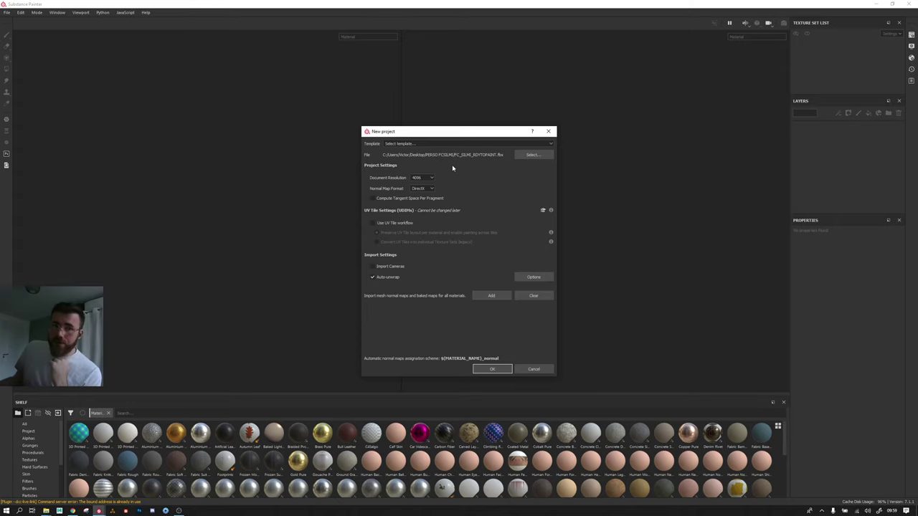
pyautogui.click(427, 179)
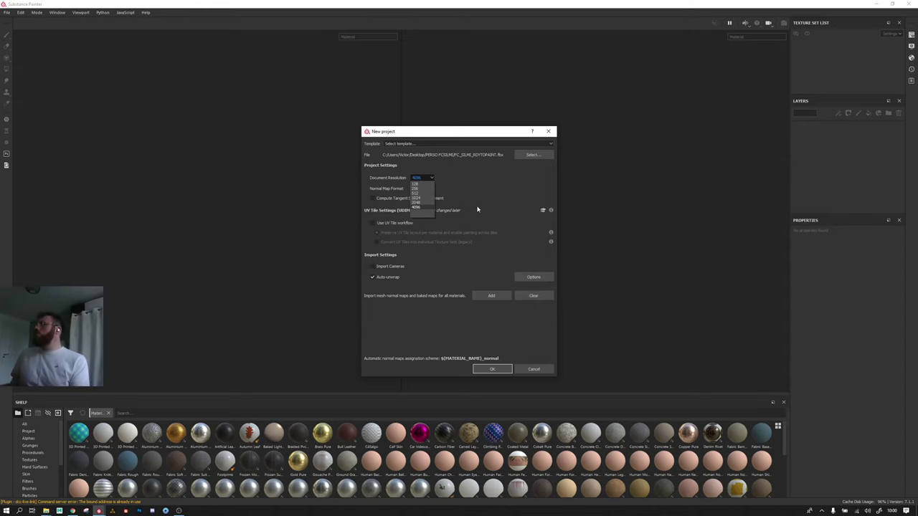
pyautogui.click(418, 208)
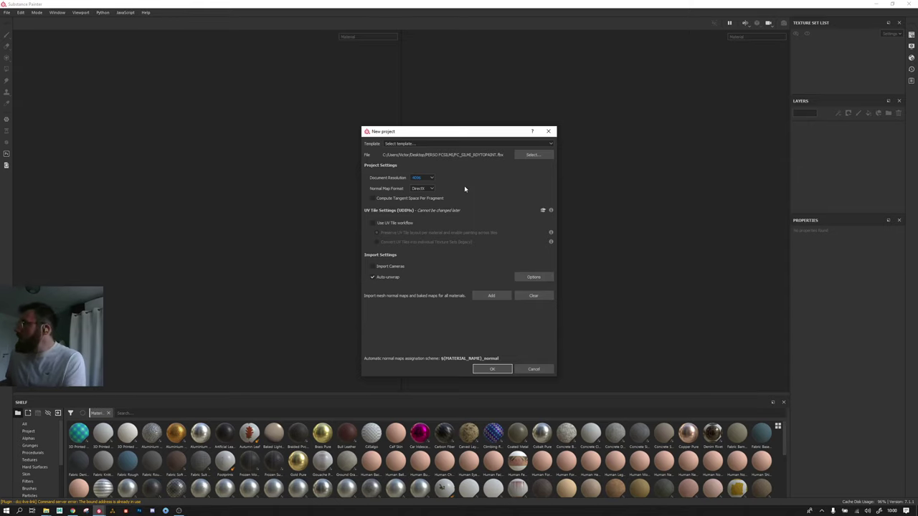
pyautogui.click(423, 189)
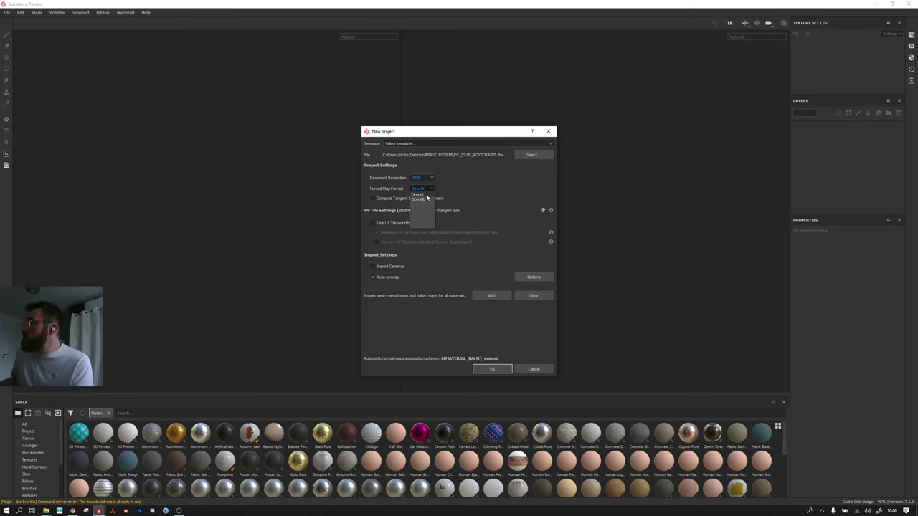
pyautogui.click(445, 187)
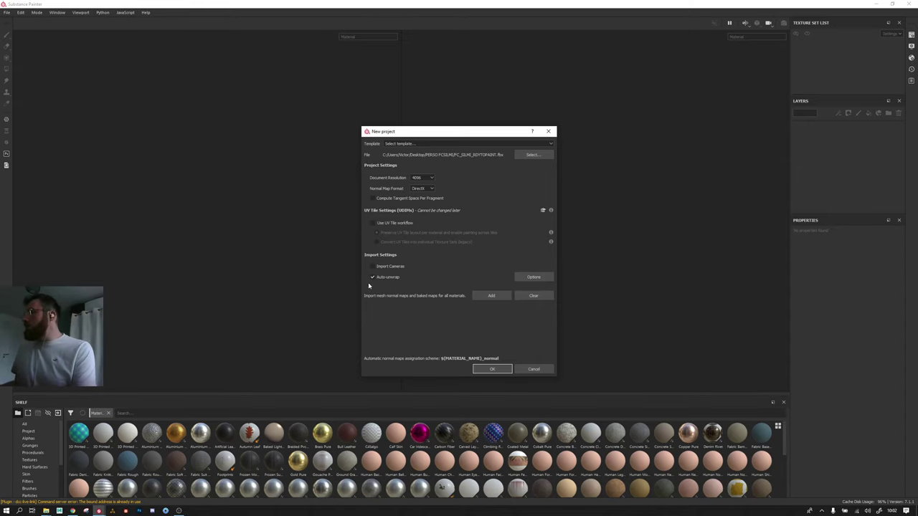
# Step: Review the Auto-unwrap options unchanged, then cancel the New project dialog
pyautogui.click(539, 279)
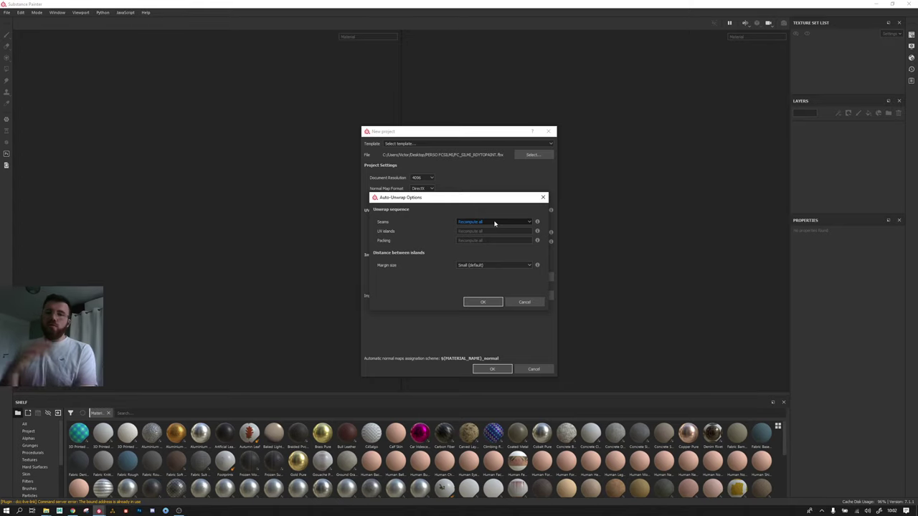
pyautogui.click(543, 197)
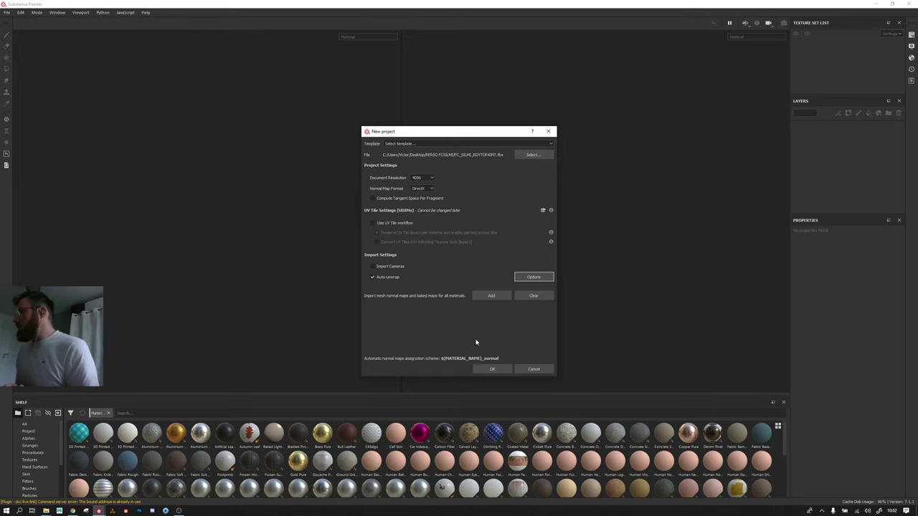
pyautogui.click(548, 131)
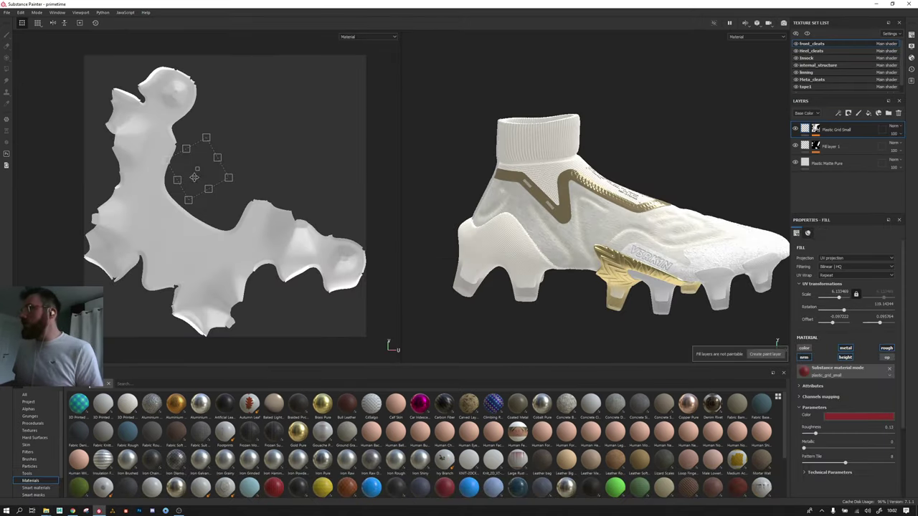
# Step: Hide the cleats' Plastic Grid Small, Fill layer 1 and both Plastic Matte Pure layers
pyautogui.click(794, 129)
pyautogui.click(795, 145)
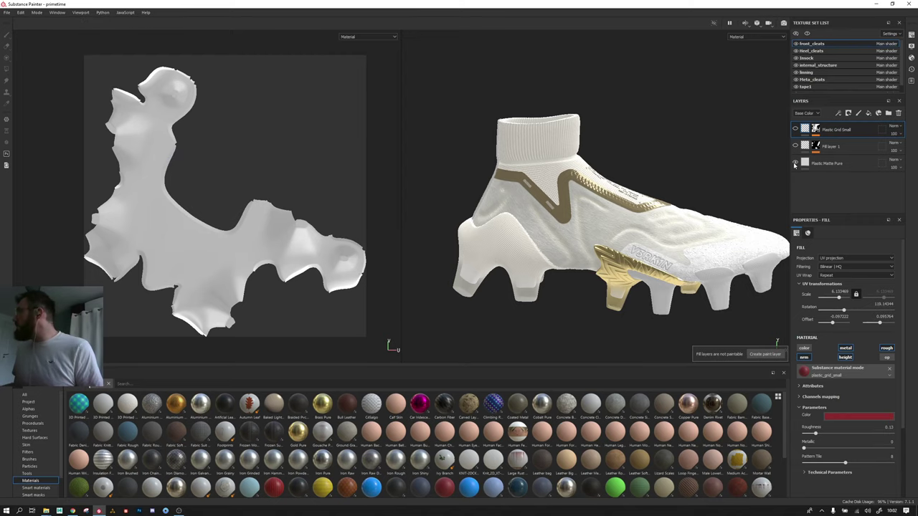
pyautogui.click(795, 164)
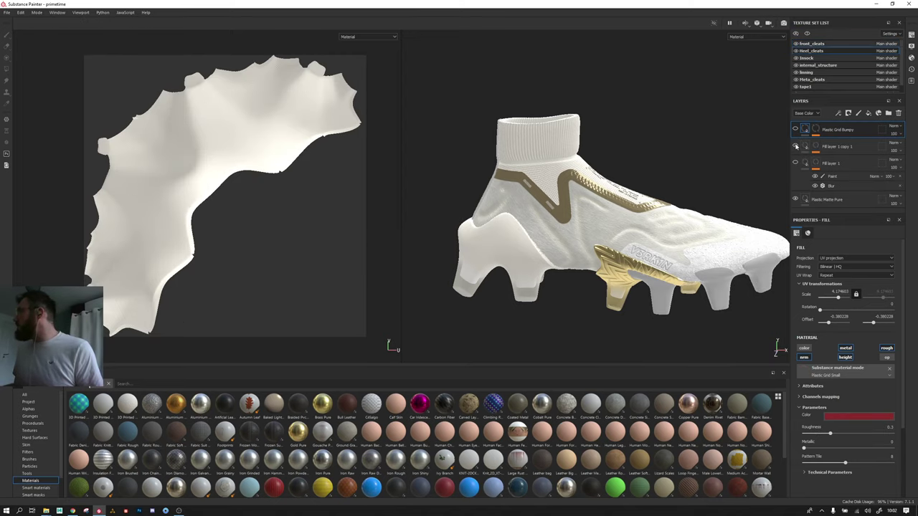
pyautogui.click(795, 198)
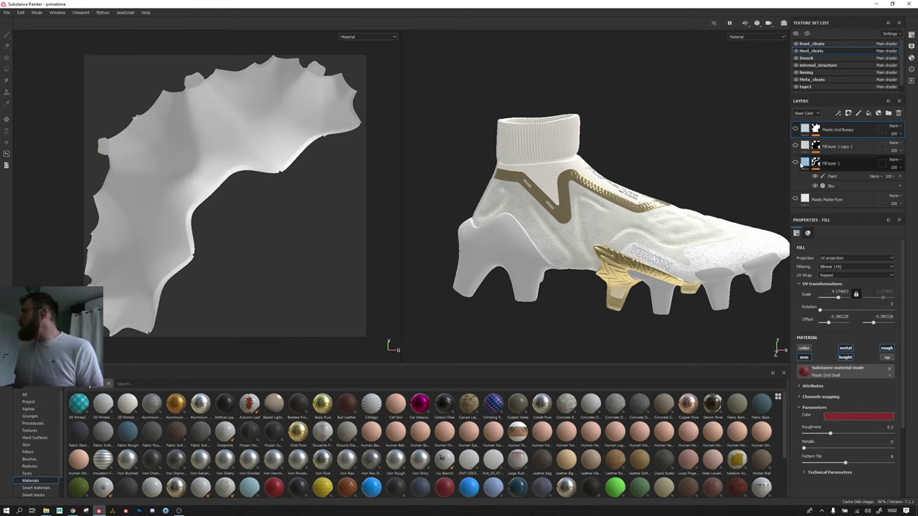
# Step: In Meta_cleats, hide the Gold Pure and Plastic Matte Pure layers
pyautogui.click(809, 58)
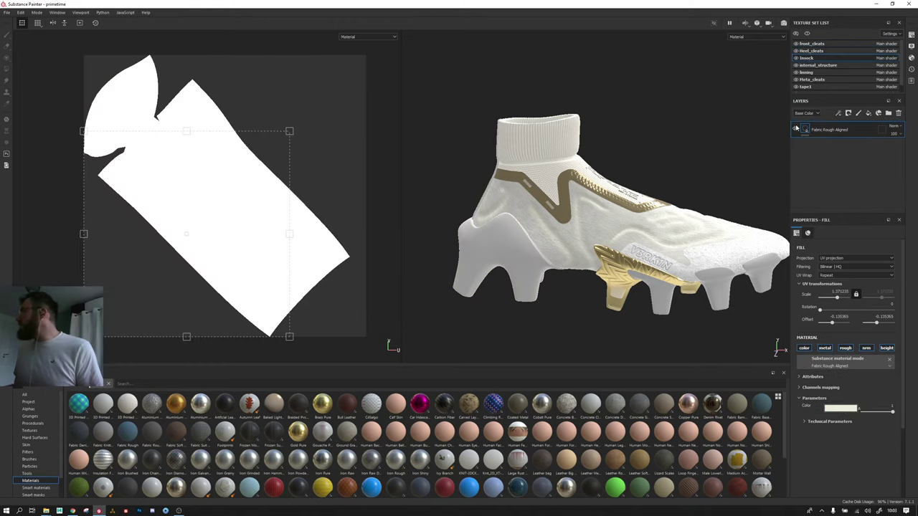
pyautogui.click(811, 65)
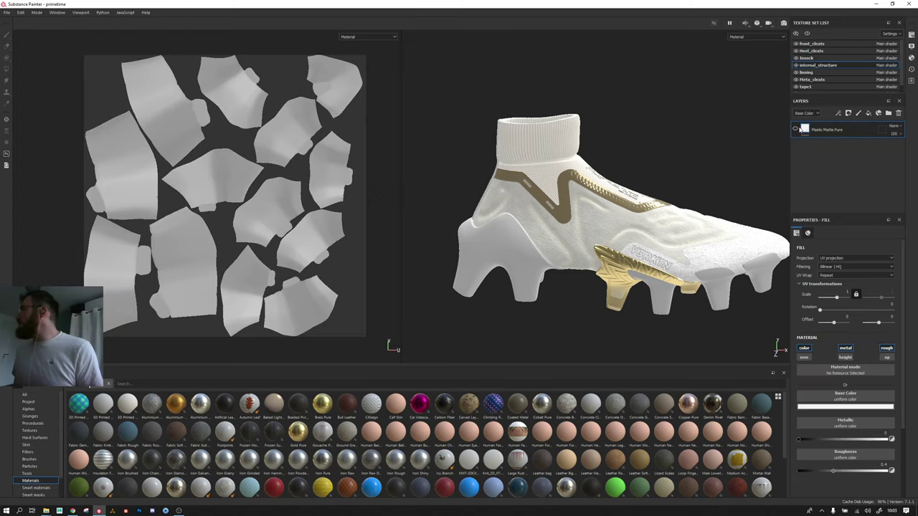
pyautogui.click(807, 72)
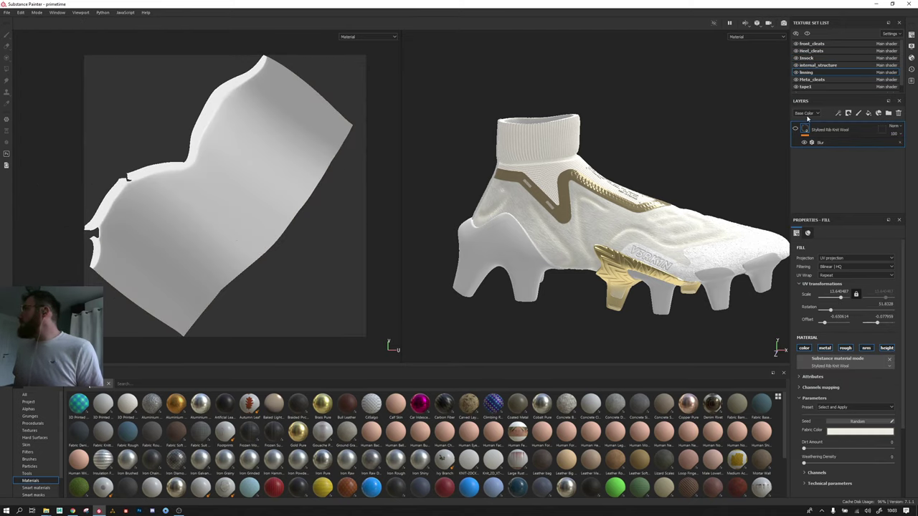
pyautogui.click(808, 79)
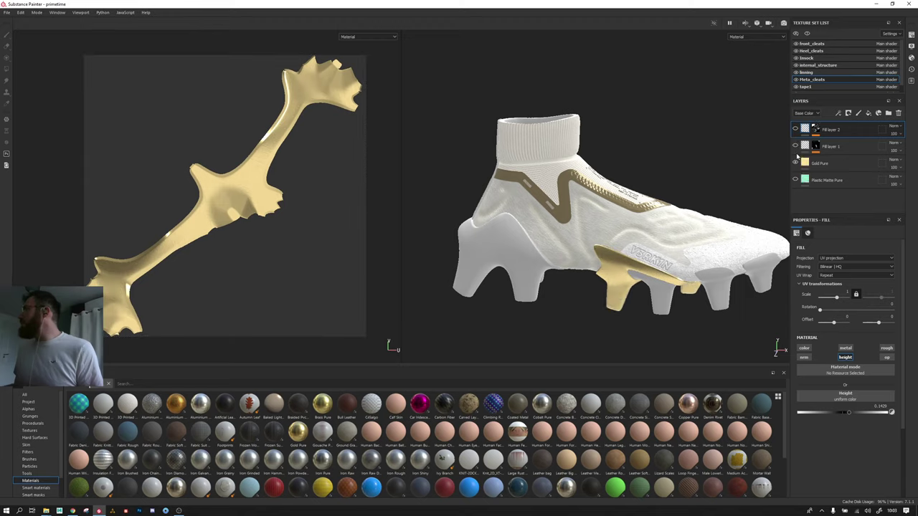
pyautogui.click(796, 181)
pyautogui.click(796, 180)
pyautogui.click(796, 180)
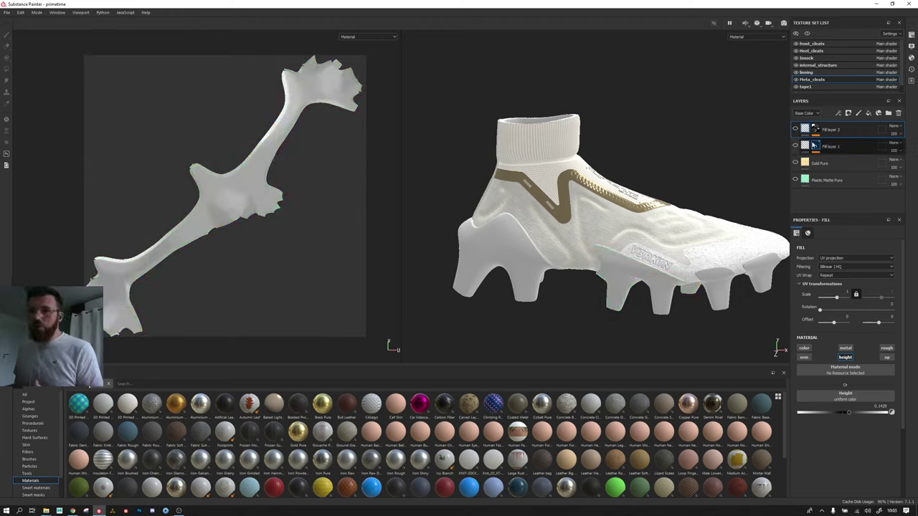
pyautogui.doubleClick(820, 164)
pyautogui.press('Return')
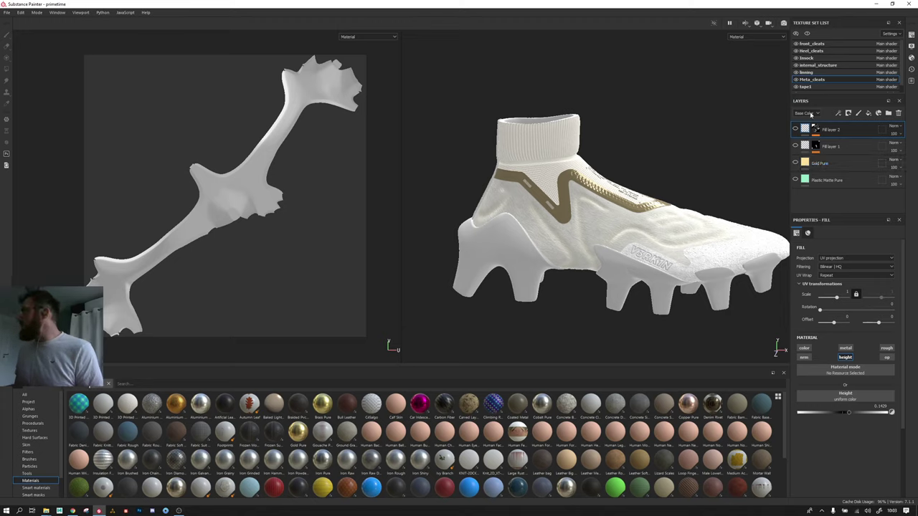
# Step: Pass through tape1 to UPPER and hide its gold tape and knit fabric layers
pyautogui.scroll(-1, 815, 87)
pyautogui.click(818, 79)
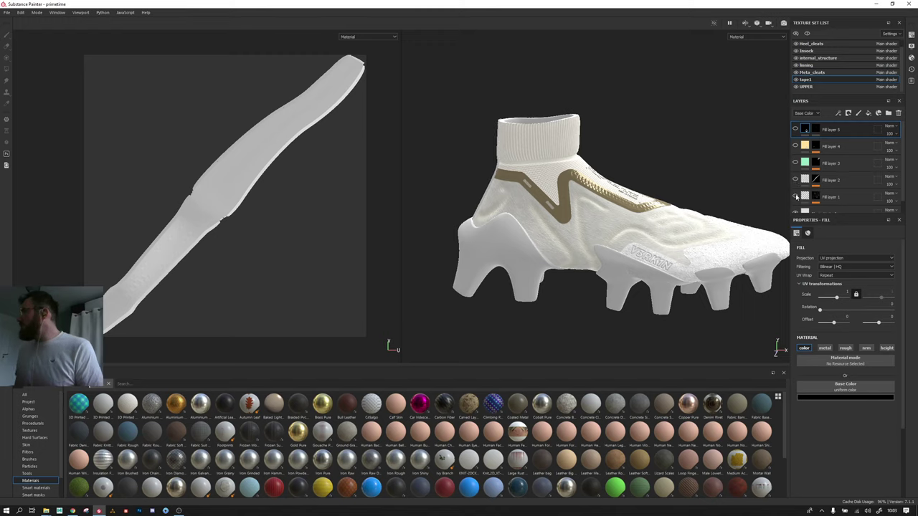
pyautogui.scroll(-1, 797, 186)
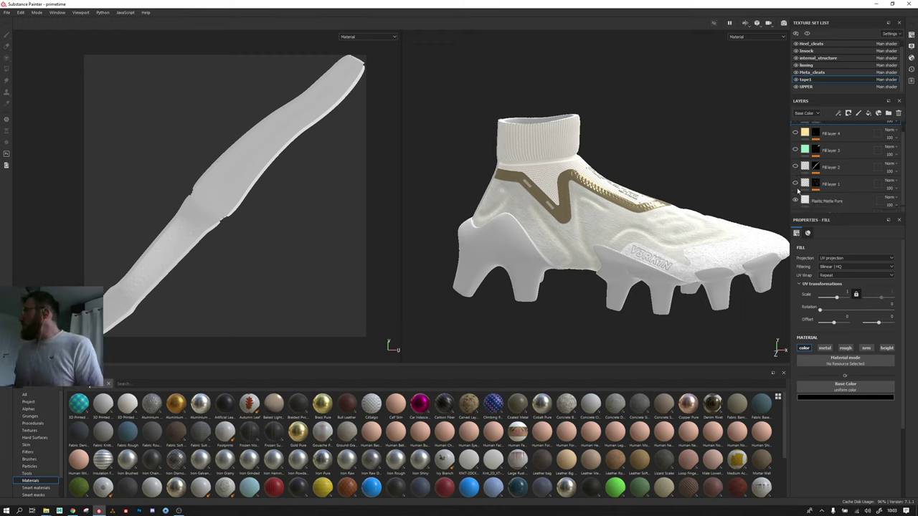
pyautogui.click(804, 87)
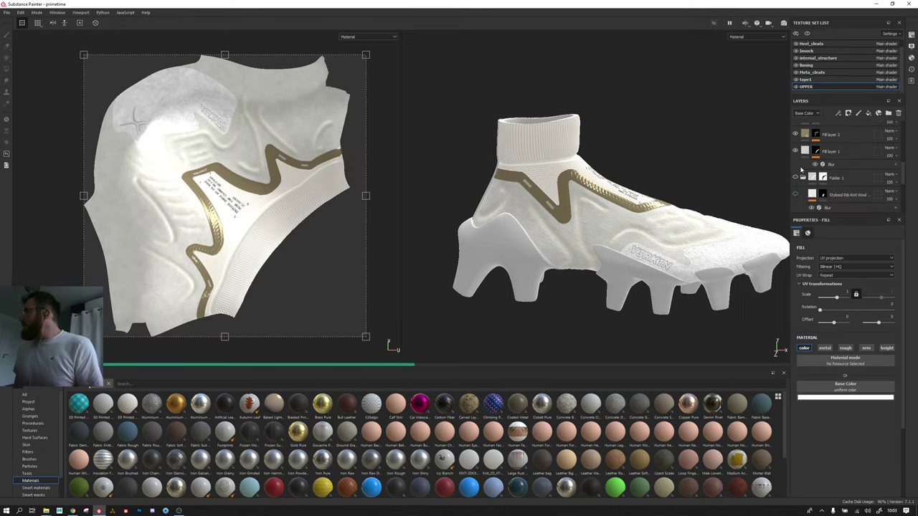
pyautogui.scroll(-3, 796, 136)
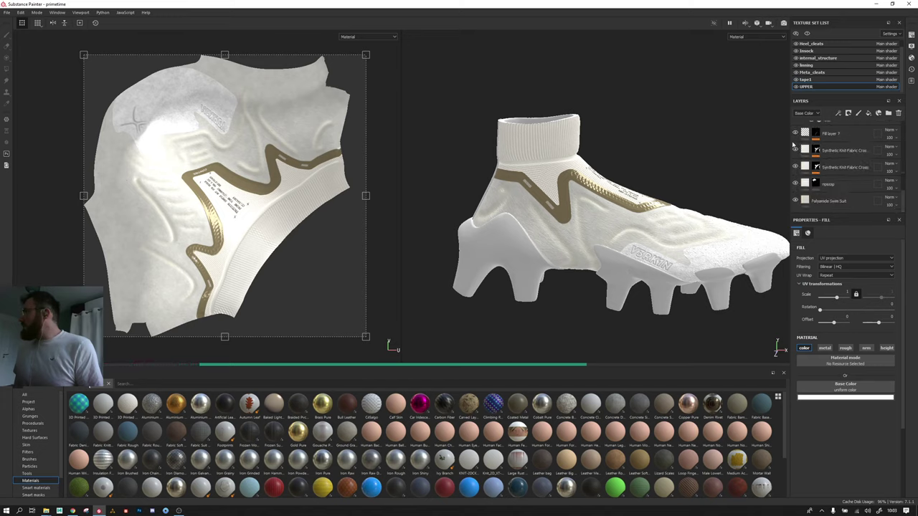
pyautogui.scroll(2, 794, 147)
pyautogui.scroll(1, 802, 155)
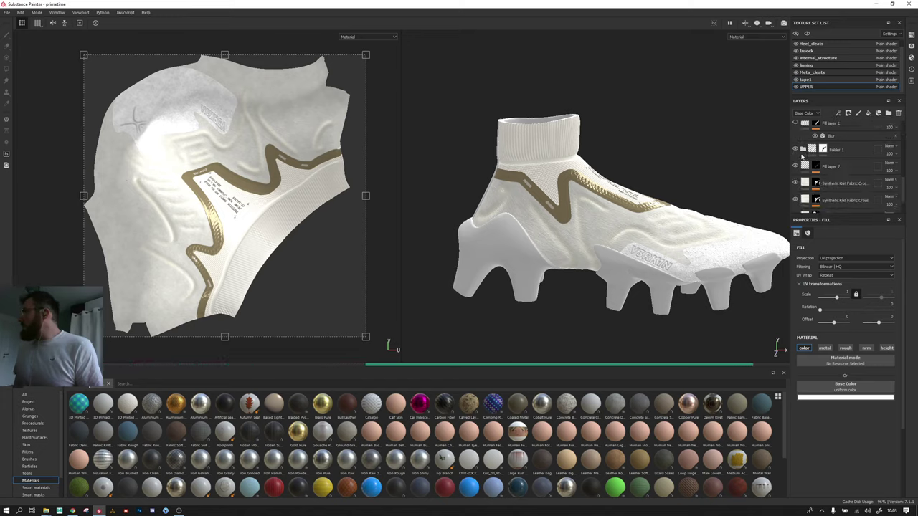
pyautogui.click(794, 165)
pyautogui.scroll(-1, 797, 194)
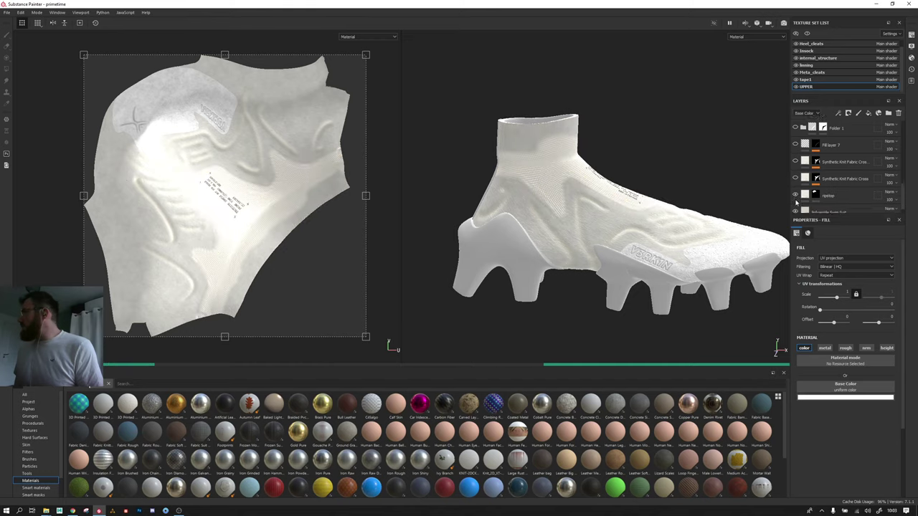
pyautogui.scroll(-1, 795, 203)
pyautogui.click(796, 201)
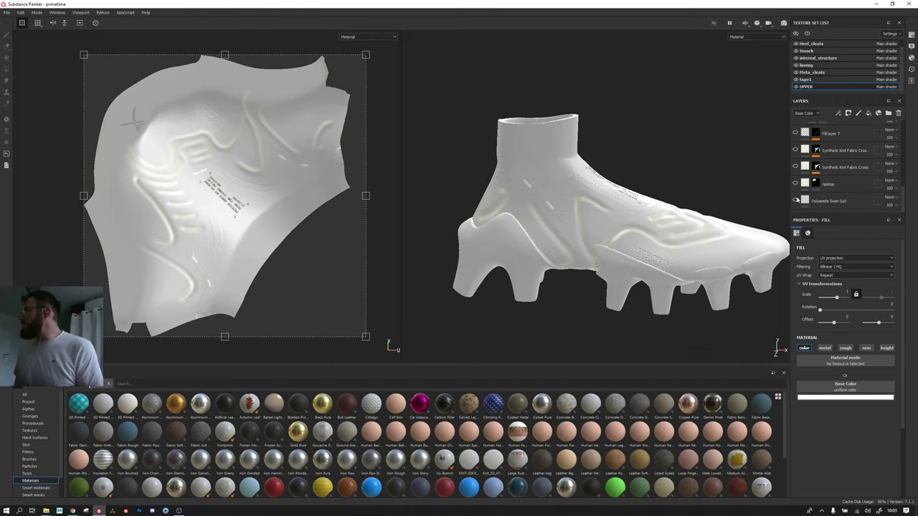
# Step: Hide the upper's embossed pattern layer and orbit to confirm the boot renders plain white
pyautogui.scroll(4, 796, 179)
pyautogui.scroll(3, 795, 161)
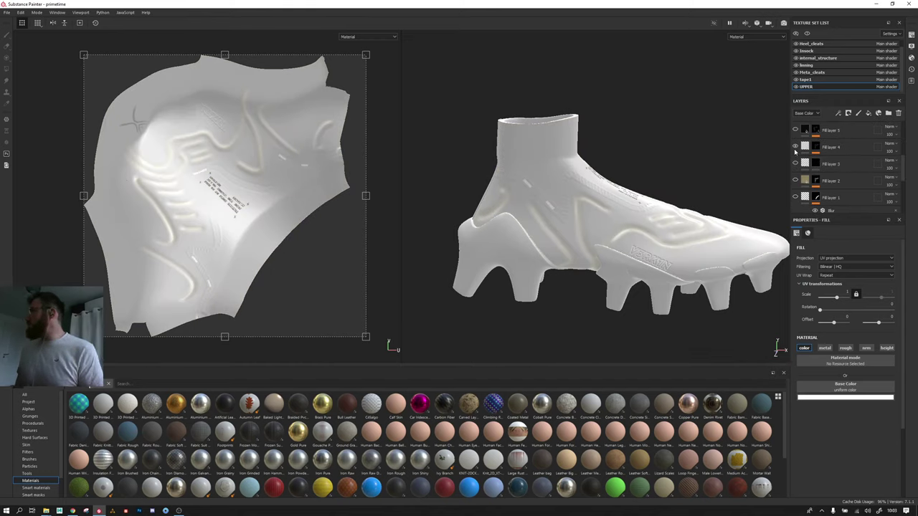
pyautogui.scroll(2, 795, 154)
pyautogui.scroll(1, 796, 163)
pyautogui.click(795, 144)
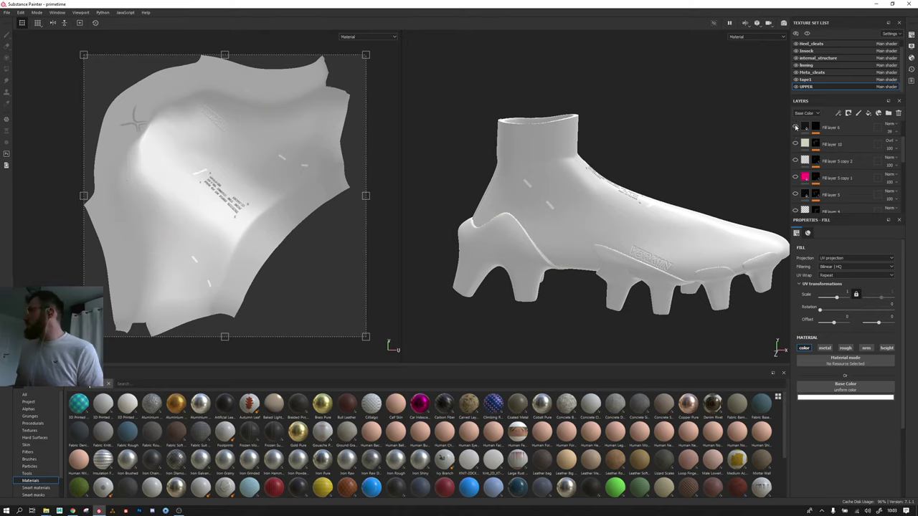
pyautogui.scroll(3, 796, 150)
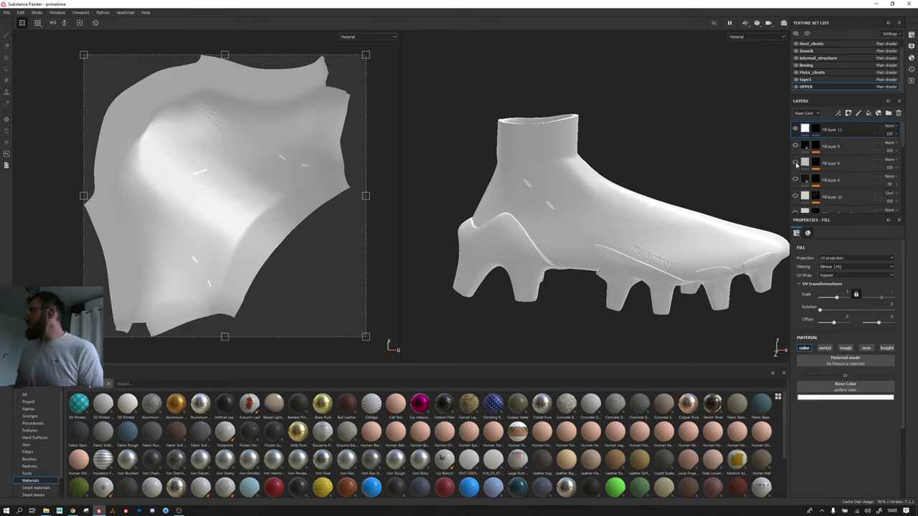
pyautogui.scroll(-3, 800, 150)
pyautogui.scroll(-3, 804, 154)
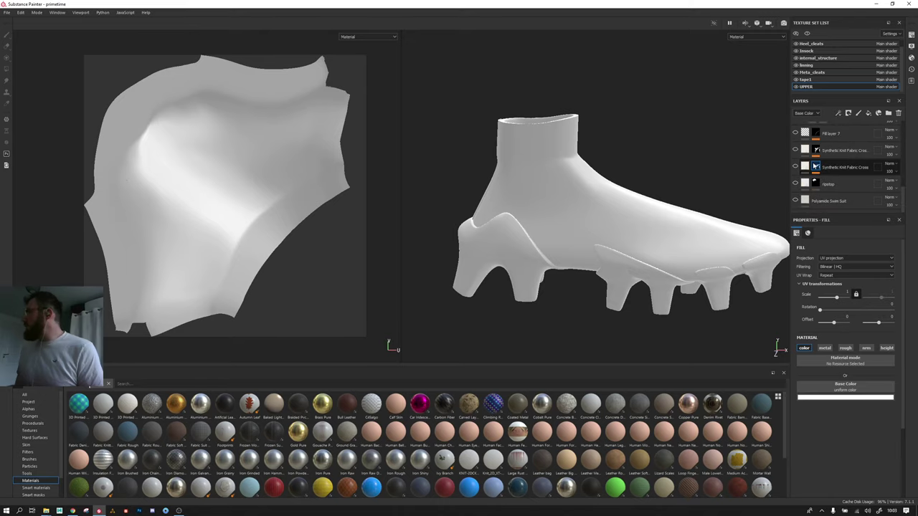
pyautogui.scroll(-2, 803, 158)
pyautogui.scroll(1, 824, 72)
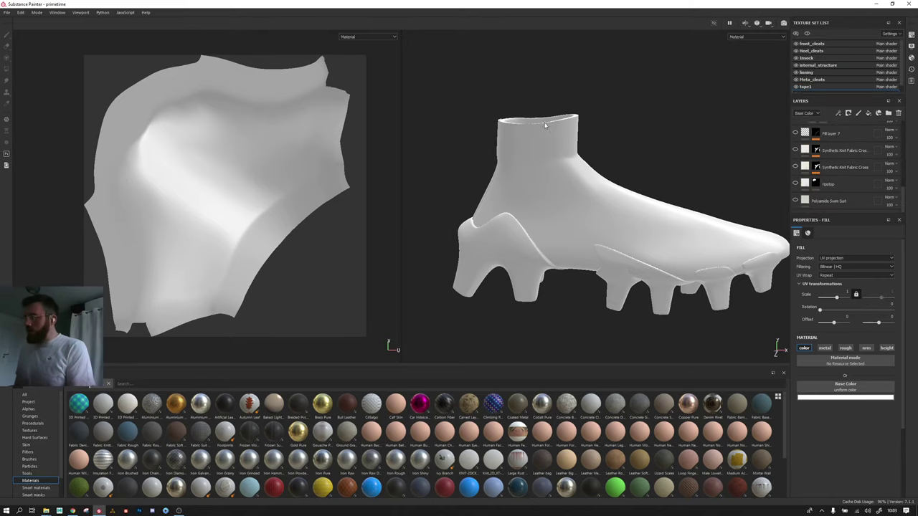
pyautogui.moveTo(550, 133)
pyautogui.keyDown('alt'); pyautogui.mouseDown()
pyautogui.moveTo(483, 137)
pyautogui.moveTo(365, 117)
pyautogui.moveTo(551, 221)
pyautogui.moveTo(586, 127)
pyautogui.moveTo(550, 207)
pyautogui.moveTo(463, 166)
pyautogui.moveTo(675, 260)
pyautogui.moveTo(619, 285)
pyautogui.moveTo(597, 272)
pyautogui.moveTo(538, 157)
pyautogui.mouseUp(); pyautogui.keyUp('alt')
pyautogui.scroll(3, 597, 271)
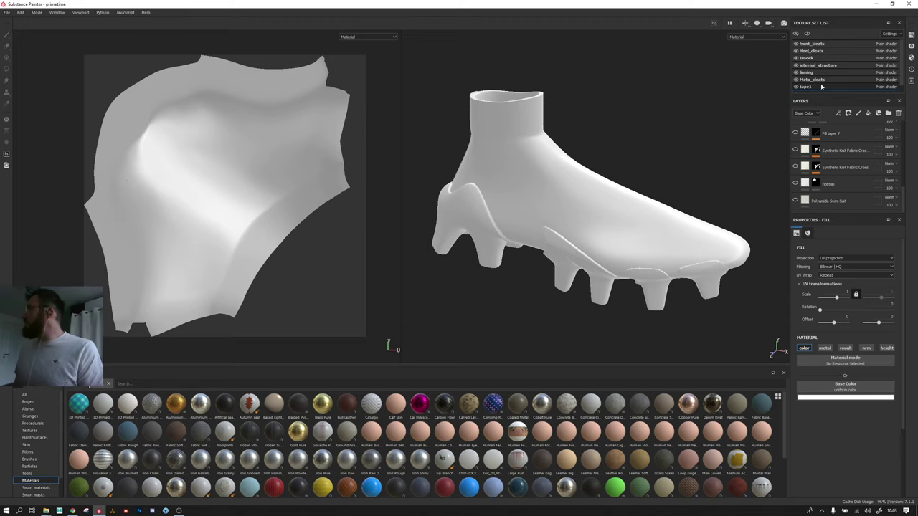
# Step: Cycle through front_cleats, insock, lining, Meta_cleats, tape1 and UPPER, viewing the sole and cleats
pyautogui.click(823, 45)
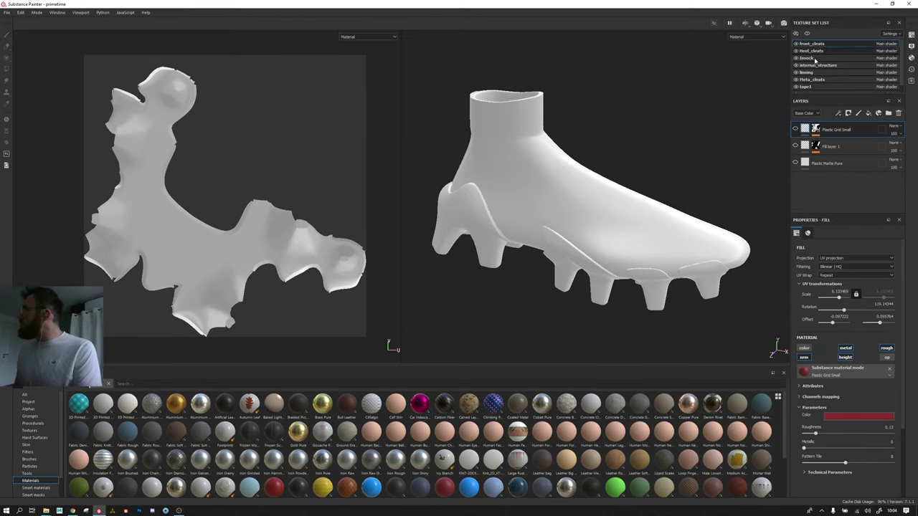
pyautogui.click(815, 59)
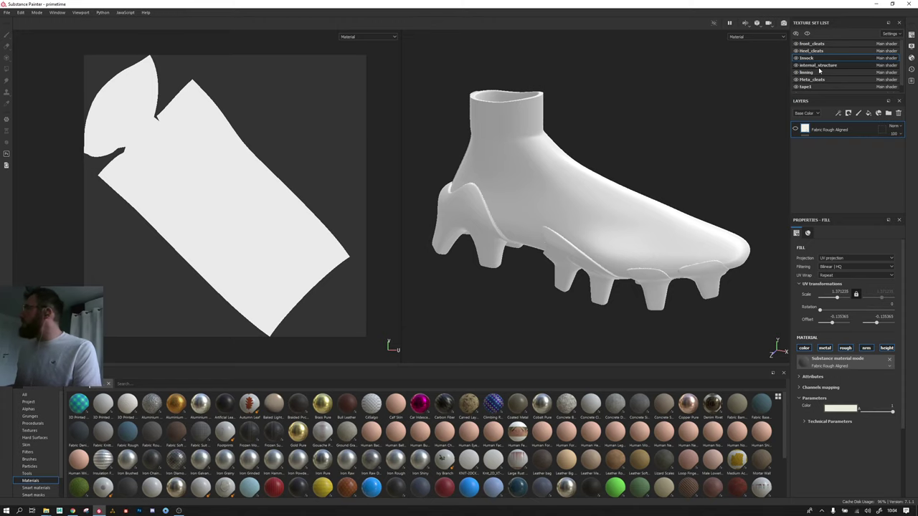
pyautogui.click(817, 66)
pyautogui.click(812, 85)
pyautogui.click(812, 80)
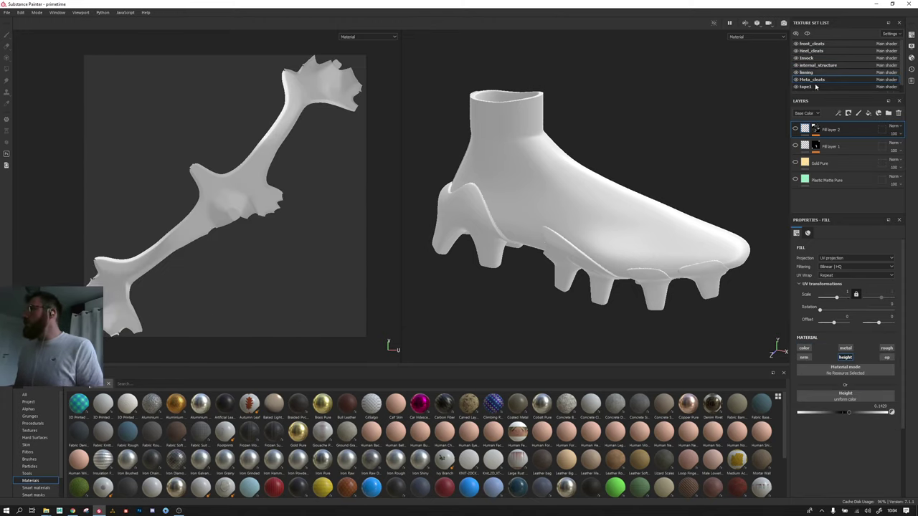
pyautogui.scroll(-1, 812, 80)
pyautogui.click(812, 86)
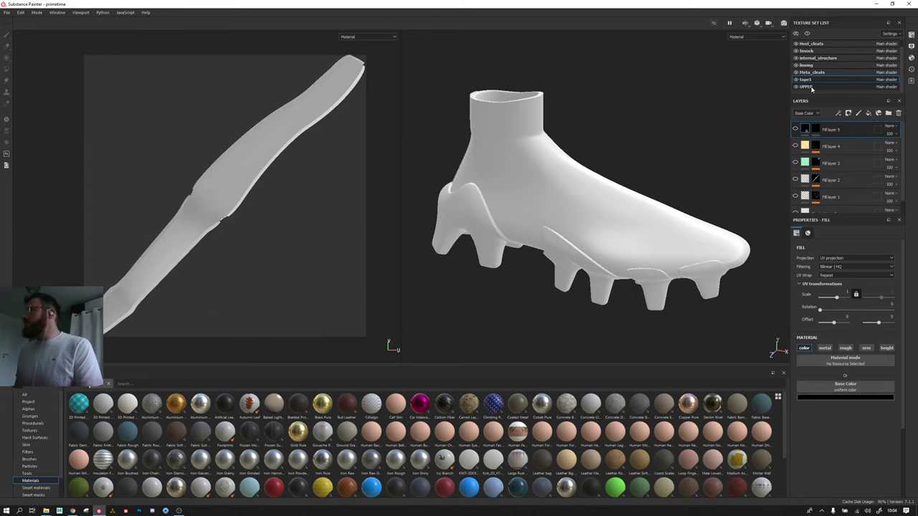
pyautogui.click(811, 86)
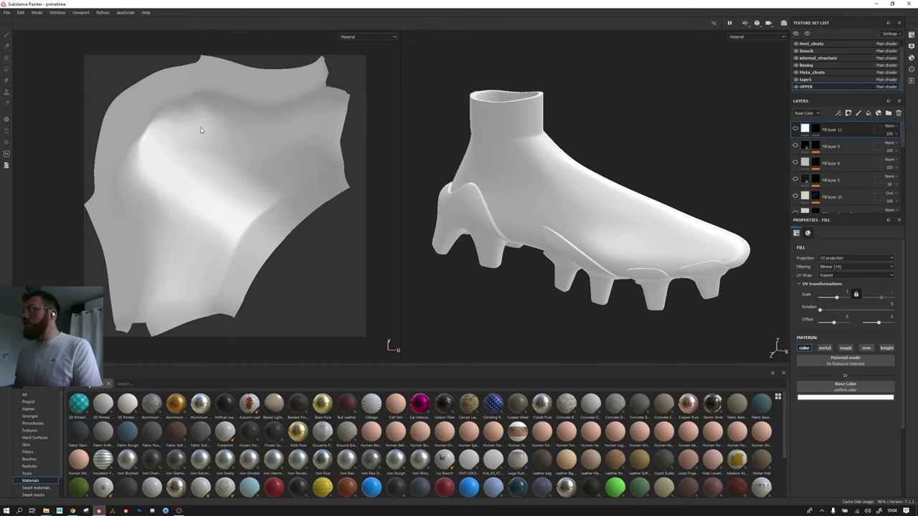
pyautogui.click(832, 79)
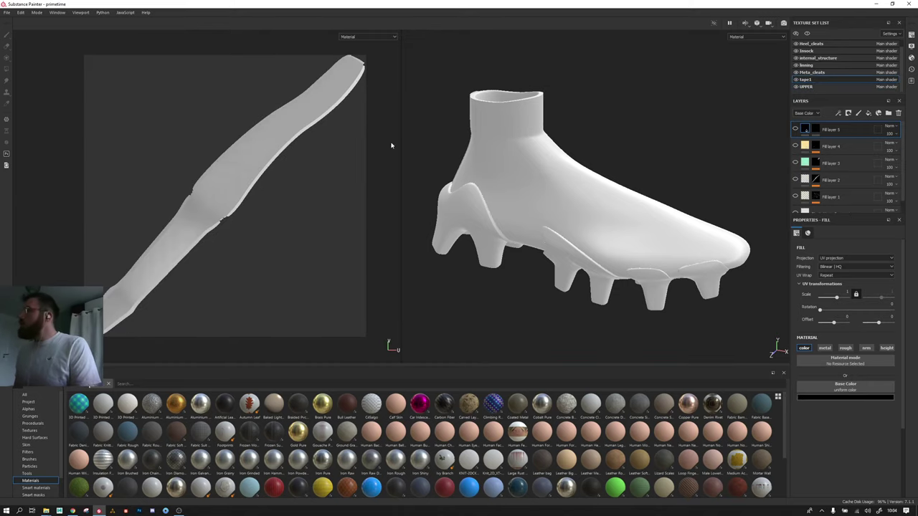
pyautogui.click(812, 73)
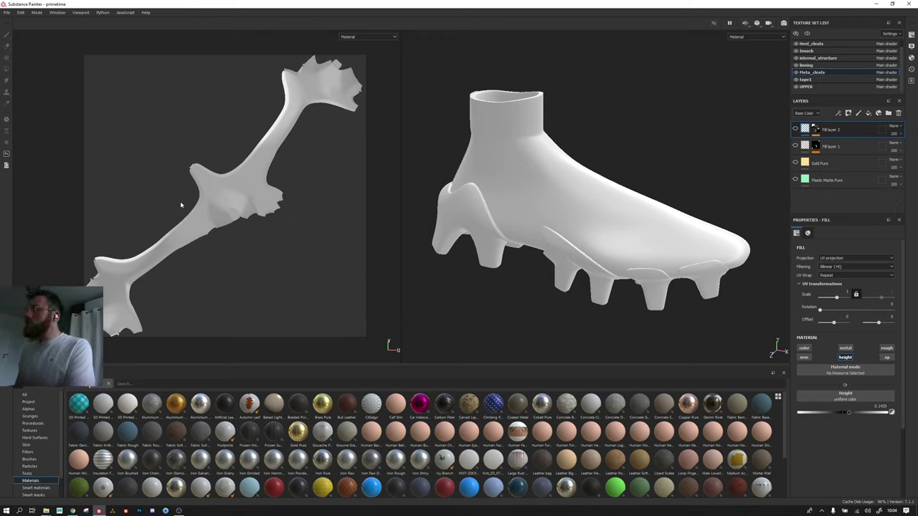
pyautogui.moveTo(659, 248)
pyautogui.keyDown('alt'); pyautogui.mouseDown()
pyautogui.moveTo(648, 144)
pyautogui.moveTo(633, 122)
pyautogui.moveTo(613, 173)
pyautogui.mouseUp(); pyautogui.keyUp('alt')
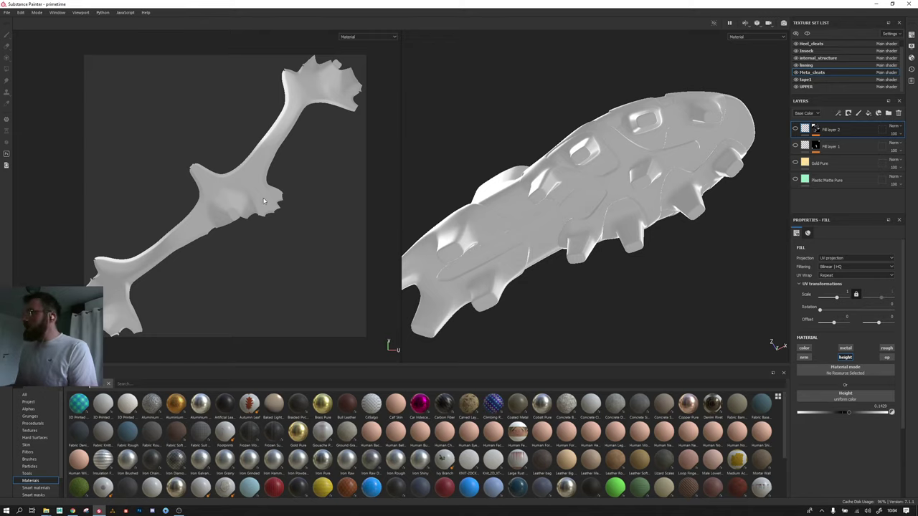
# Step: Check the lining inside the collar, then activate the internal_structure texture set
pyautogui.click(815, 65)
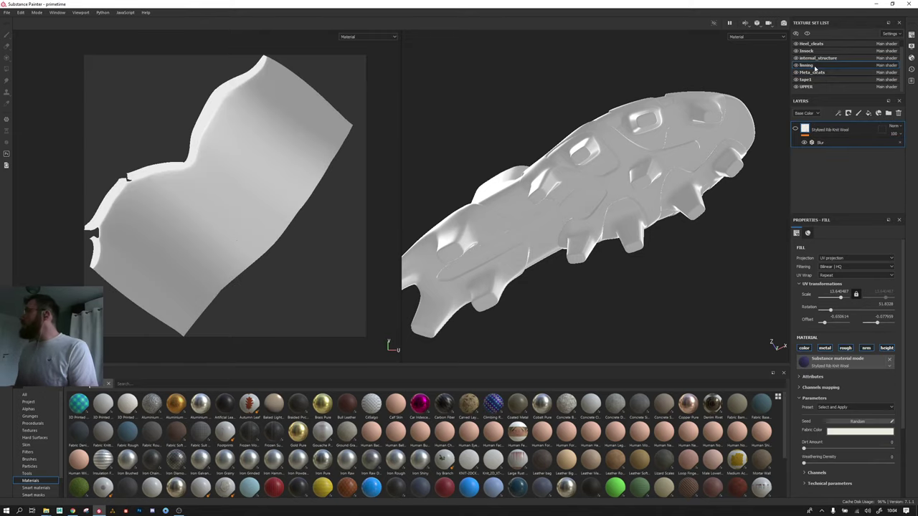
pyautogui.moveTo(454, 143)
pyautogui.keyDown('alt'); pyautogui.mouseDown()
pyautogui.moveTo(545, 191)
pyautogui.moveTo(600, 134)
pyautogui.moveTo(616, 203)
pyautogui.mouseUp(); pyautogui.keyUp('alt')
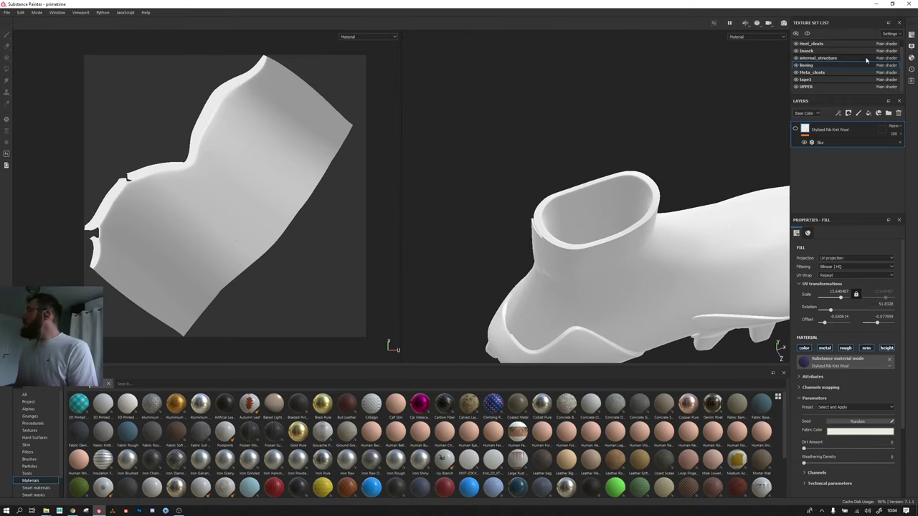
pyautogui.scroll(1, 826, 67)
pyautogui.click(817, 66)
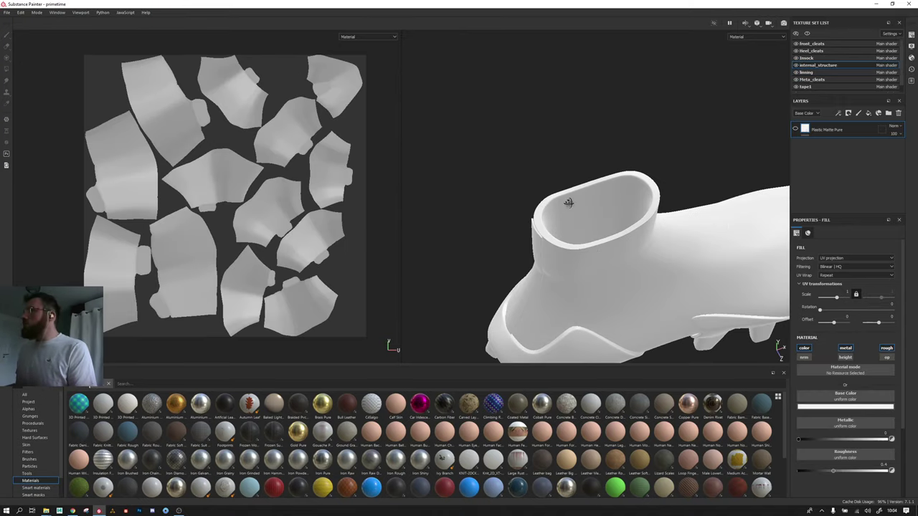
# Step: Bring the sole into view, then inspect the knock texture set, looking down into the insole
pyautogui.moveTo(570, 199)
pyautogui.keyDown('alt'); pyautogui.mouseDown()
pyautogui.moveTo(594, 248)
pyautogui.moveTo(575, 172)
pyautogui.mouseUp(); pyautogui.keyUp('alt')
pyautogui.keyDown('alt'); pyautogui.moveTo(575, 173); pyautogui.dragTo(543, 183, button='middle'); pyautogui.keyUp('alt')
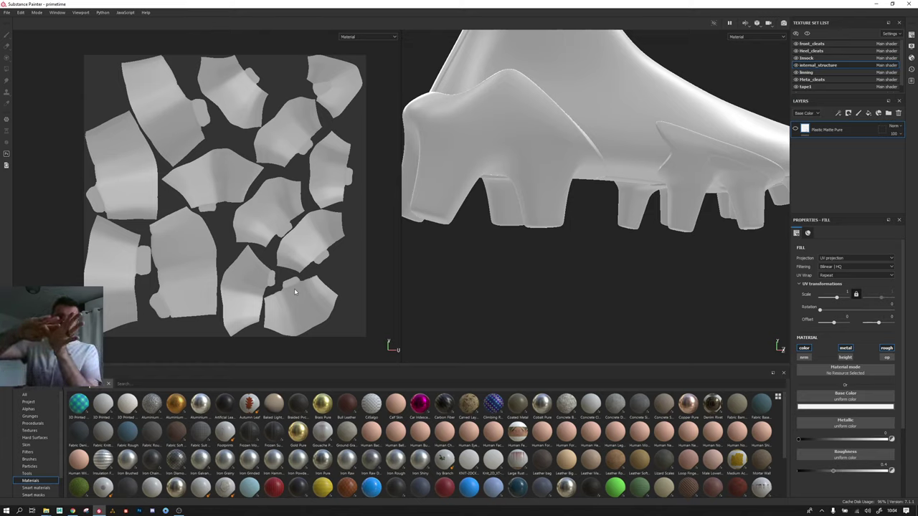
pyautogui.click(825, 59)
pyautogui.scroll(5, 548, 160)
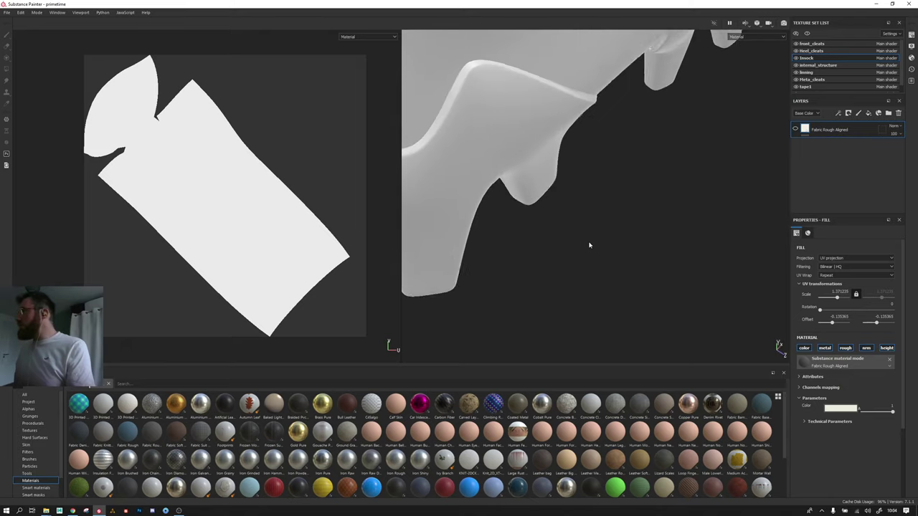
pyautogui.keyDown('alt'); pyautogui.moveTo(589, 246); pyautogui.dragTo(603, 183); pyautogui.keyUp('alt')
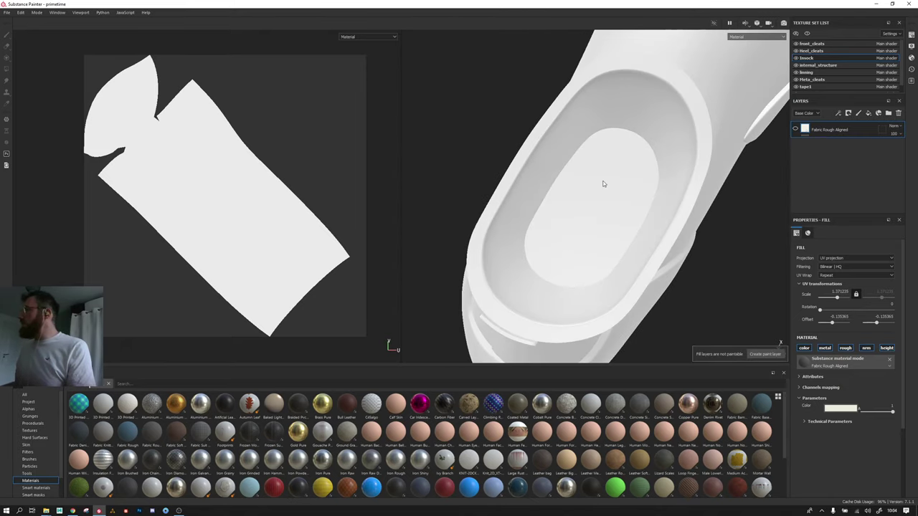
pyautogui.scroll(-3, 172, 190)
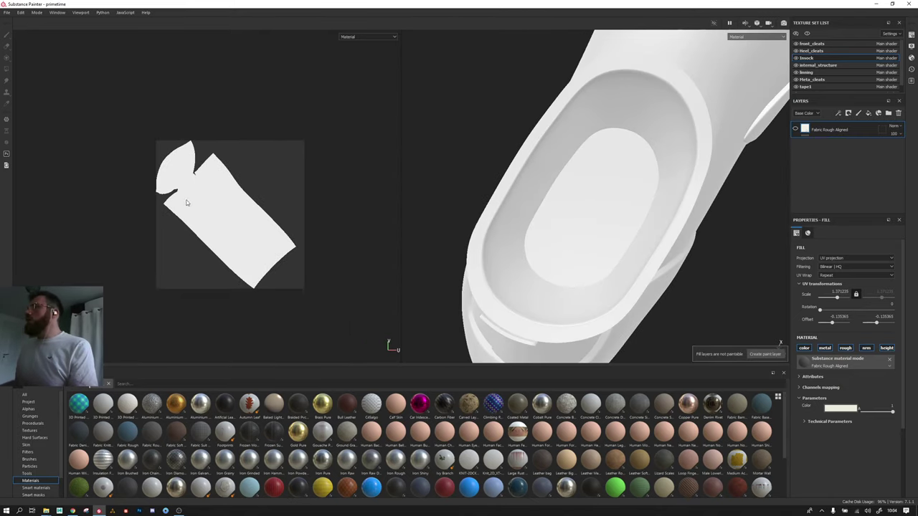
pyautogui.scroll(3, 201, 198)
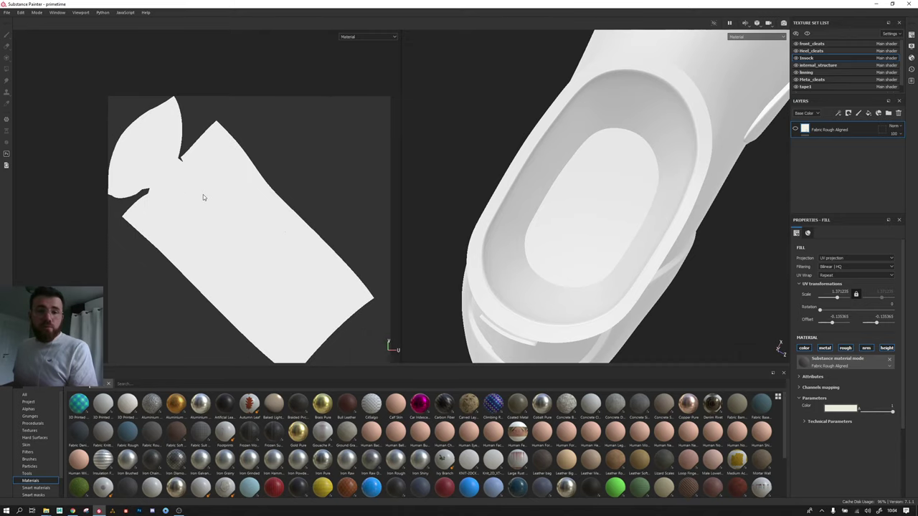
# Step: Switch to the heel_cleats texture set and inspect it from a side view
pyautogui.click(815, 55)
pyautogui.scroll(3, 586, 222)
pyautogui.scroll(-5, 581, 244)
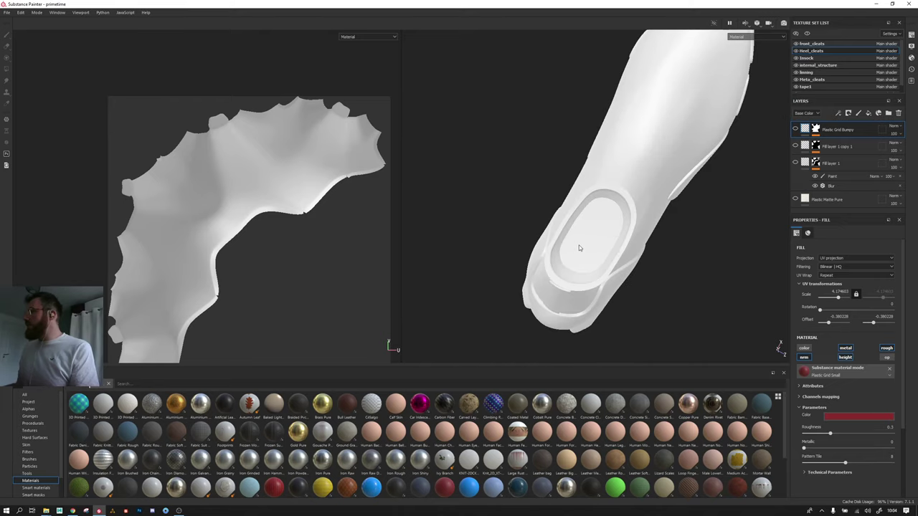
pyautogui.moveTo(578, 239)
pyautogui.keyDown('alt'); pyautogui.mouseDown()
pyautogui.moveTo(513, 139)
pyautogui.moveTo(469, 150)
pyautogui.mouseUp(); pyautogui.keyUp('alt')
pyautogui.scroll(2, 546, 172)
pyautogui.scroll(3, 629, 199)
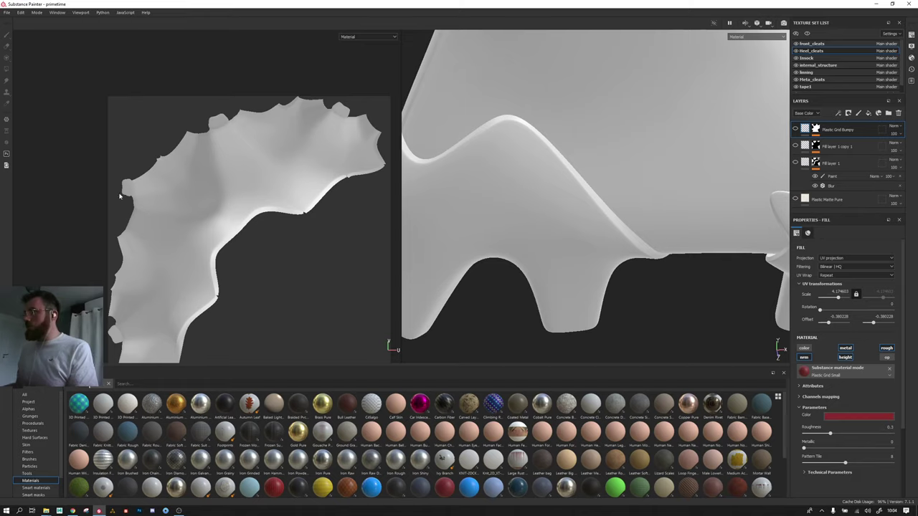
# Step: Zoom in and out over the front_cleats texture set, then move on to the UPPER set
pyautogui.click(823, 44)
pyautogui.scroll(2, 584, 239)
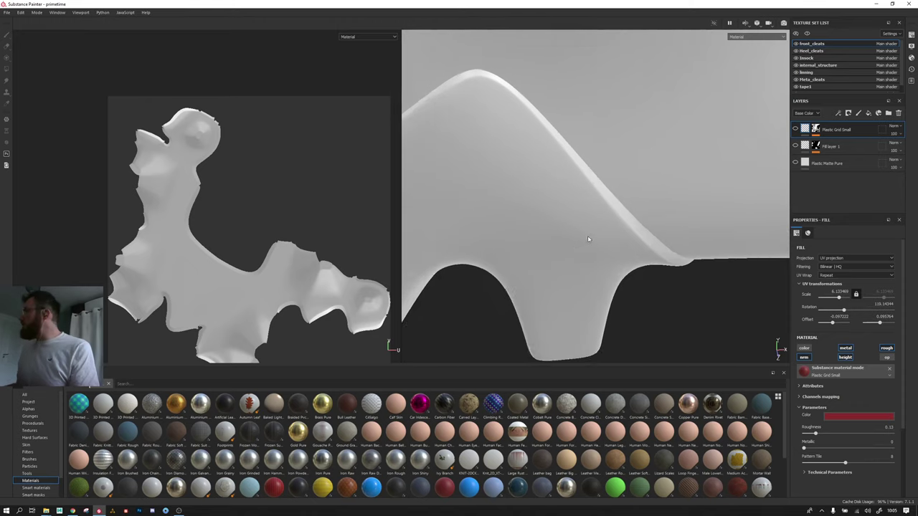
pyautogui.scroll(-2, 246, 229)
pyautogui.scroll(-2, 246, 229)
pyautogui.scroll(3, 589, 205)
pyautogui.scroll(-3, 590, 206)
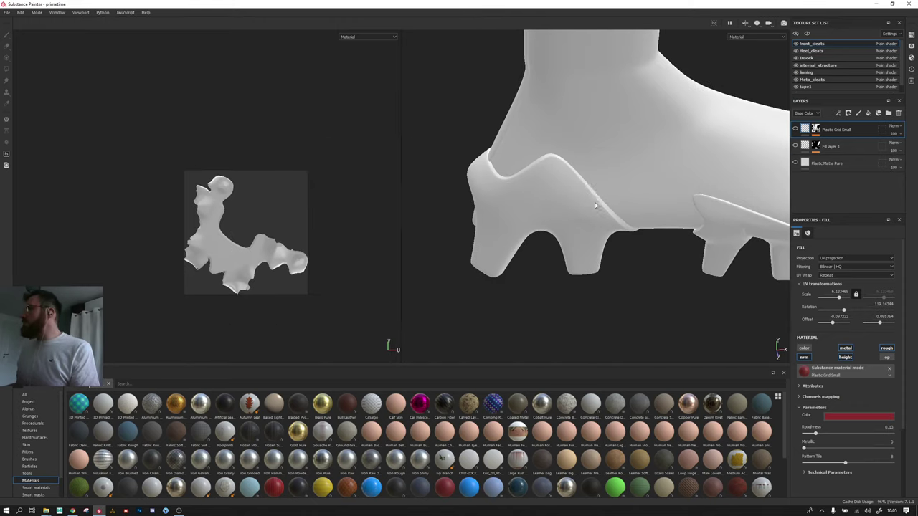
pyautogui.scroll(1, 222, 198)
pyautogui.scroll(2, 230, 197)
pyautogui.scroll(1, 253, 162)
pyautogui.scroll(1, 252, 162)
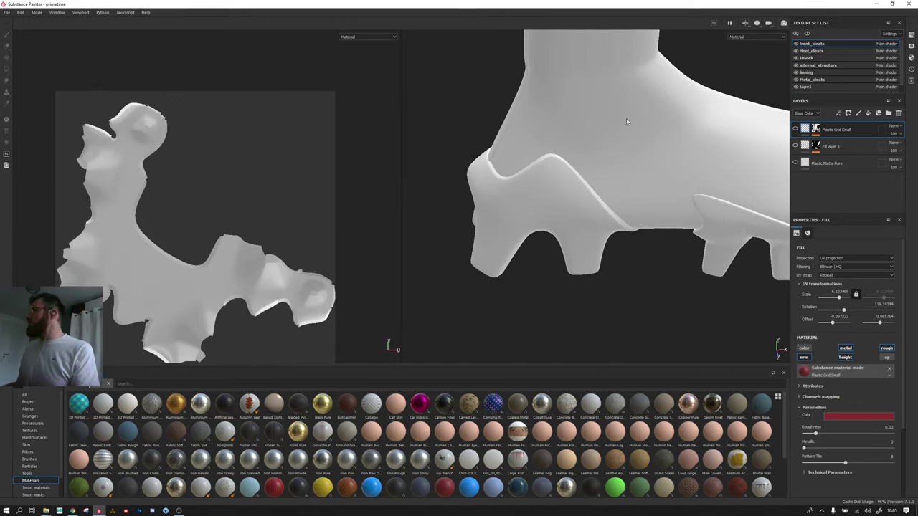
pyautogui.scroll(-1, 823, 82)
pyautogui.click(817, 88)
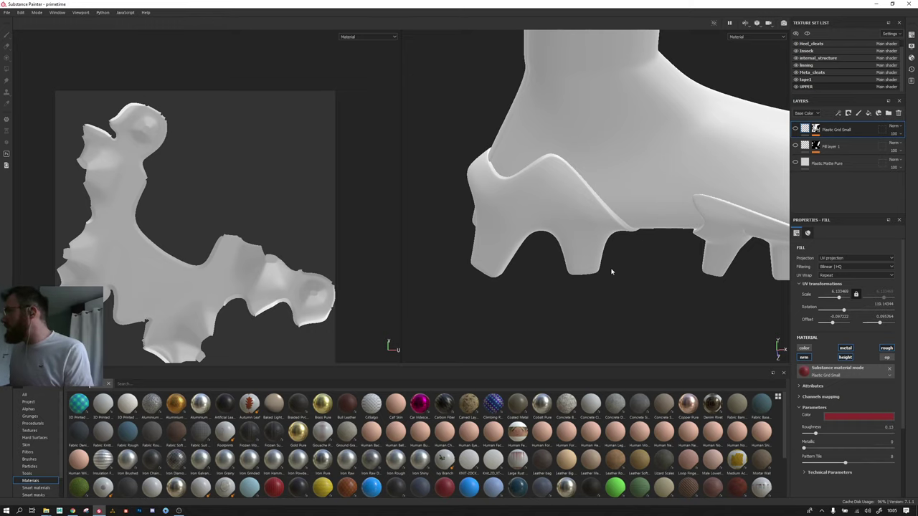
pyautogui.keyDown('alt'); pyautogui.moveTo(679, 148); pyautogui.dragTo(636, 266); pyautogui.keyUp('alt')
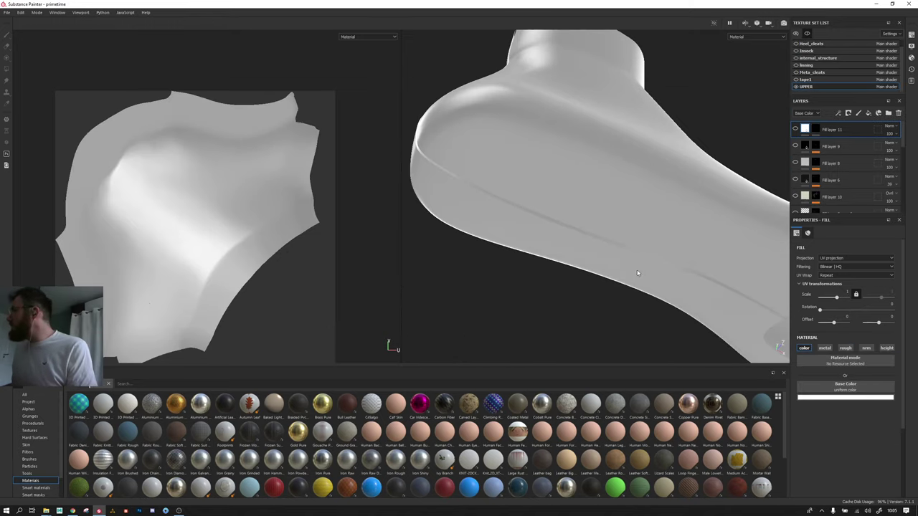
pyautogui.scroll(3, 652, 238)
pyautogui.scroll(2, 736, 234)
pyautogui.moveTo(756, 304)
pyautogui.keyDown('alt'); pyautogui.mouseDown()
pyautogui.moveTo(576, 119)
pyautogui.moveTo(563, 176)
pyautogui.mouseUp(); pyautogui.keyUp('alt')
pyautogui.keyDown('alt'); pyautogui.moveTo(462, 69); pyautogui.dragTo(505, 32); pyautogui.keyUp('alt')
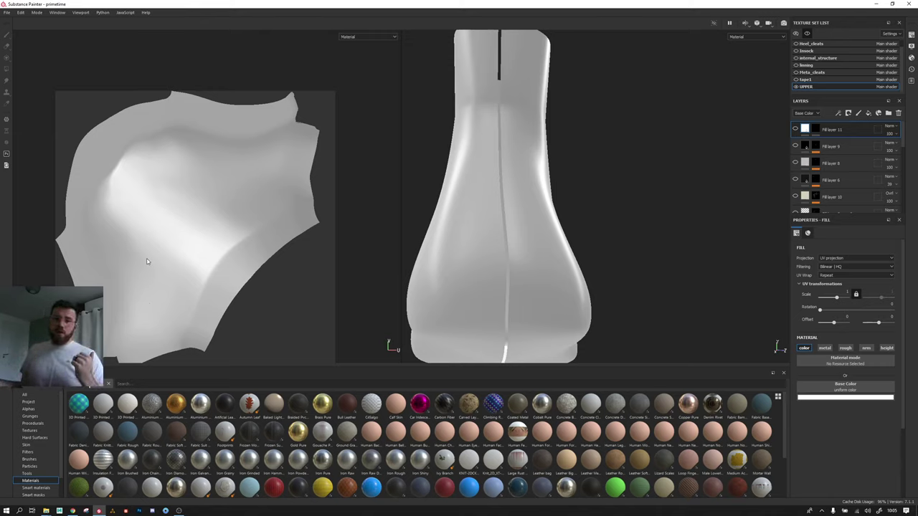
pyautogui.keyDown('alt'); pyautogui.moveTo(465, 261); pyautogui.dragTo(487, 227); pyautogui.keyUp('alt')
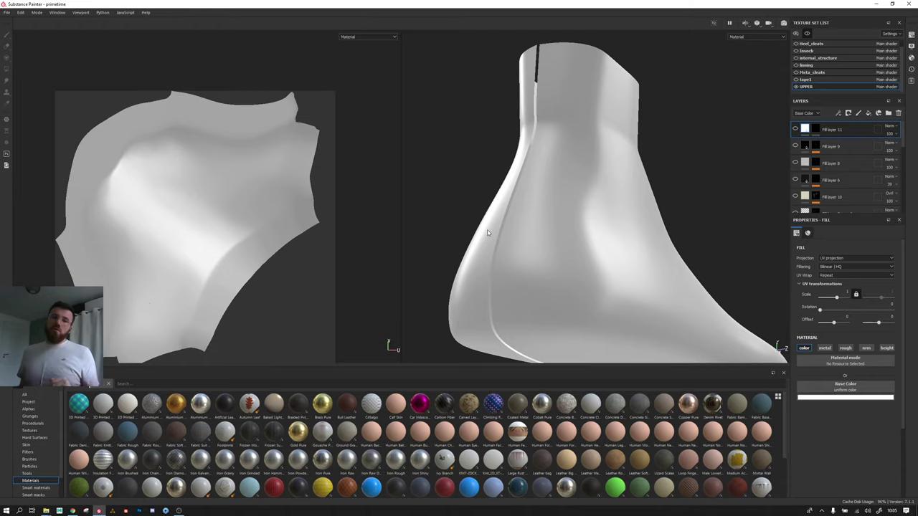
pyautogui.moveTo(708, 145)
pyautogui.keyDown('alt'); pyautogui.mouseDown()
pyautogui.moveTo(517, 158)
pyautogui.moveTo(564, 190)
pyautogui.moveTo(629, 287)
pyautogui.moveTo(719, 200)
pyautogui.mouseUp(); pyautogui.keyUp('alt')
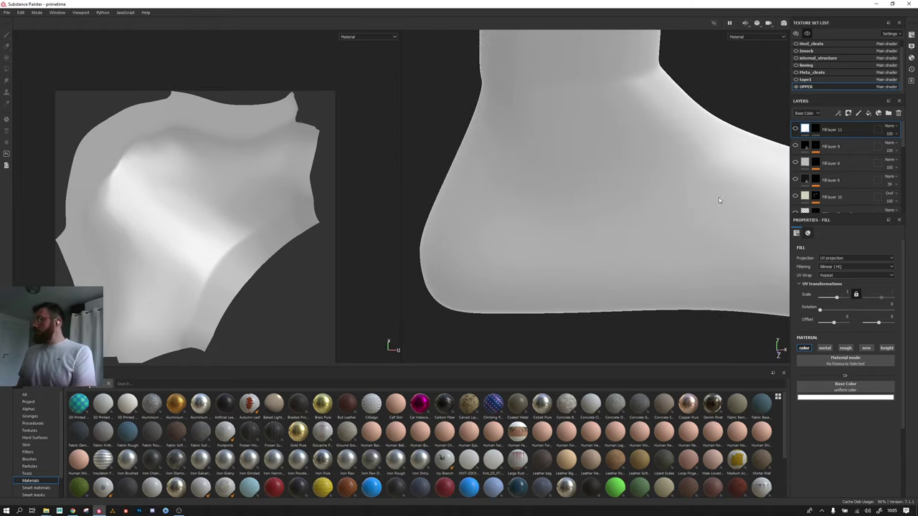
pyautogui.keyDown('alt'); pyautogui.moveTo(719, 197); pyautogui.dragTo(593, 95, button='right'); pyautogui.keyUp('alt')
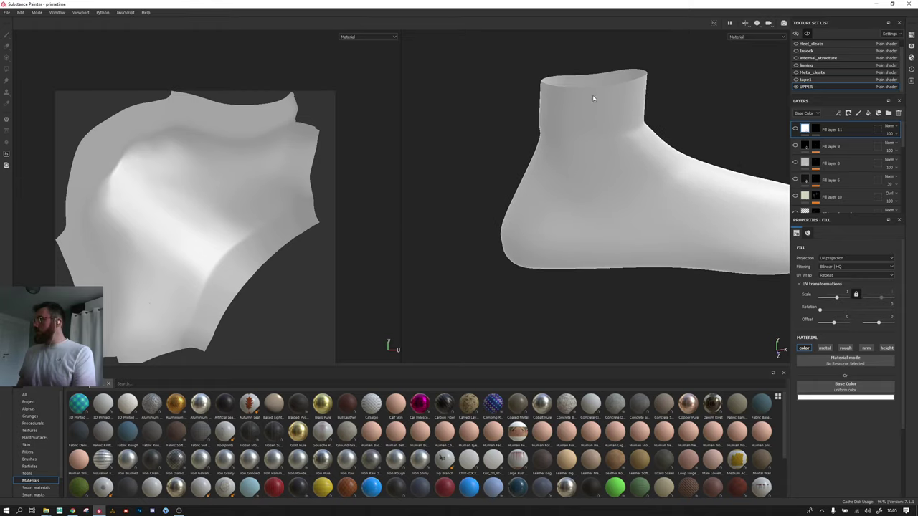
pyautogui.keyDown('alt'); pyautogui.moveTo(592, 95); pyautogui.dragTo(597, 178); pyautogui.keyUp('alt')
pyautogui.keyDown('alt'); pyautogui.moveTo(598, 181); pyautogui.dragTo(514, 46, button='middle'); pyautogui.keyUp('alt')
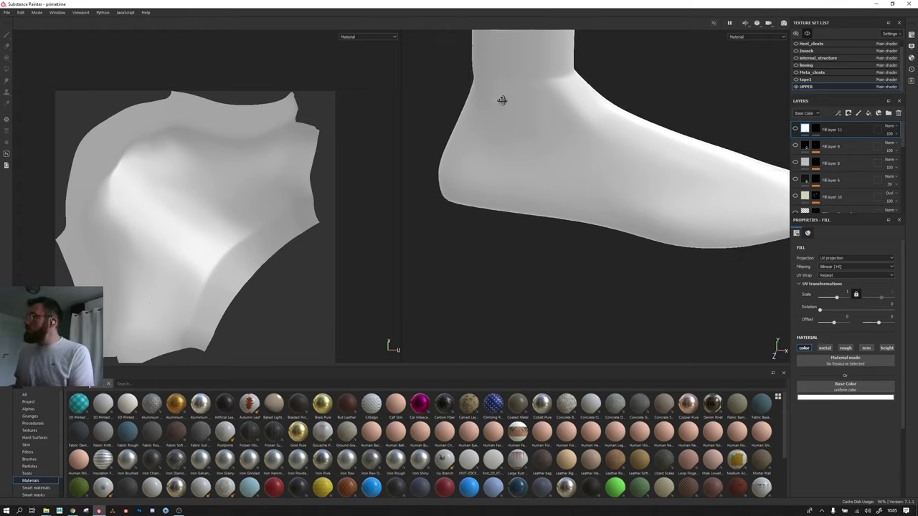
pyautogui.press('f')
pyautogui.scroll(2, 669, 217)
pyautogui.scroll(4, 540, 121)
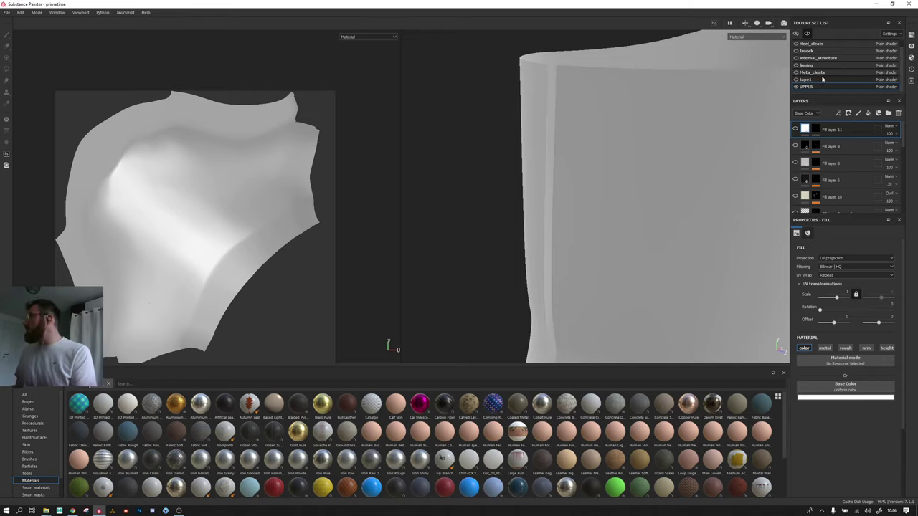
pyautogui.scroll(-1, 604, 206)
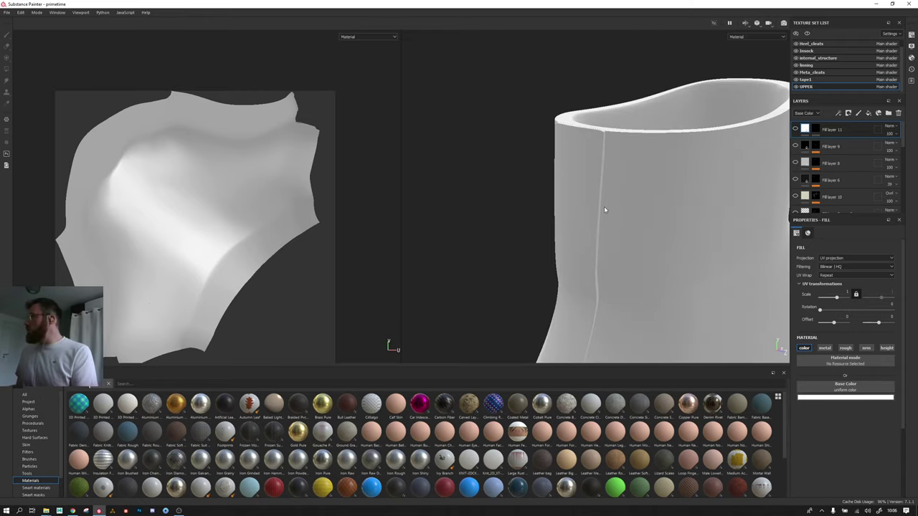
pyautogui.scroll(-1, 604, 206)
pyautogui.moveTo(604, 215); pyautogui.dragTo(525, 163, button='middle')
pyautogui.keyDown('alt'); pyautogui.moveTo(524, 163); pyautogui.dragTo(551, 208); pyautogui.keyUp('alt')
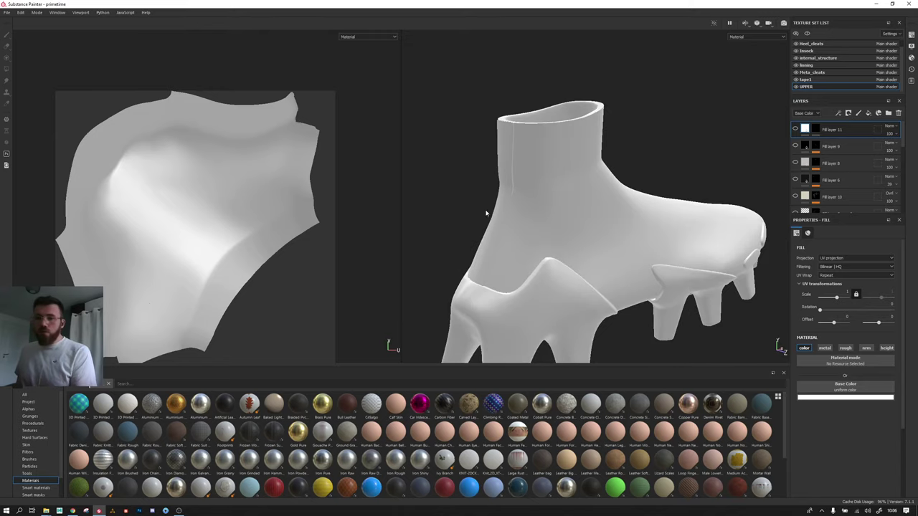
pyautogui.scroll(-1, 485, 227)
pyautogui.moveTo(236, 215)
pyautogui.keyDown('alt'); pyautogui.mouseDown()
pyautogui.moveTo(277, 213)
pyautogui.moveTo(232, 102)
pyautogui.moveTo(233, 125)
pyautogui.moveTo(248, 137)
pyautogui.moveTo(237, 127)
pyautogui.mouseUp(); pyautogui.keyUp('alt')
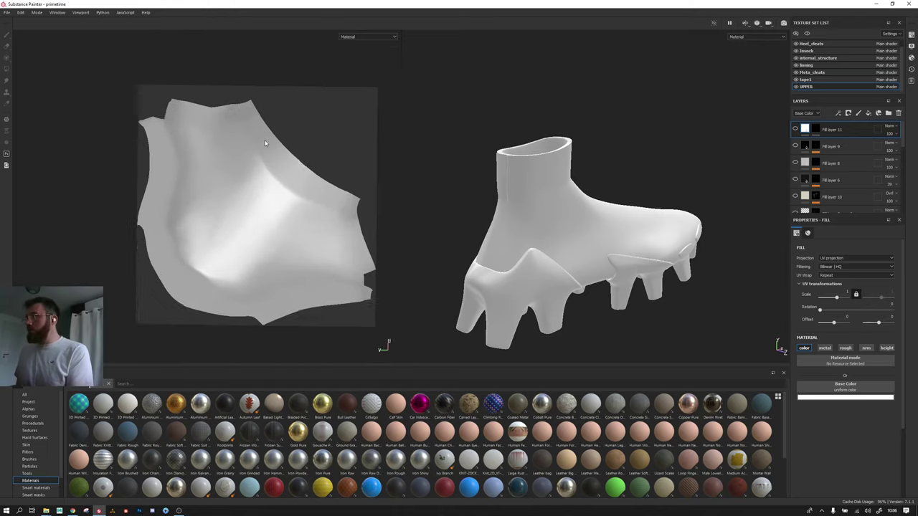
pyautogui.keyDown('alt'); pyautogui.moveTo(272, 133); pyautogui.dragTo(211, 142); pyautogui.keyUp('alt')
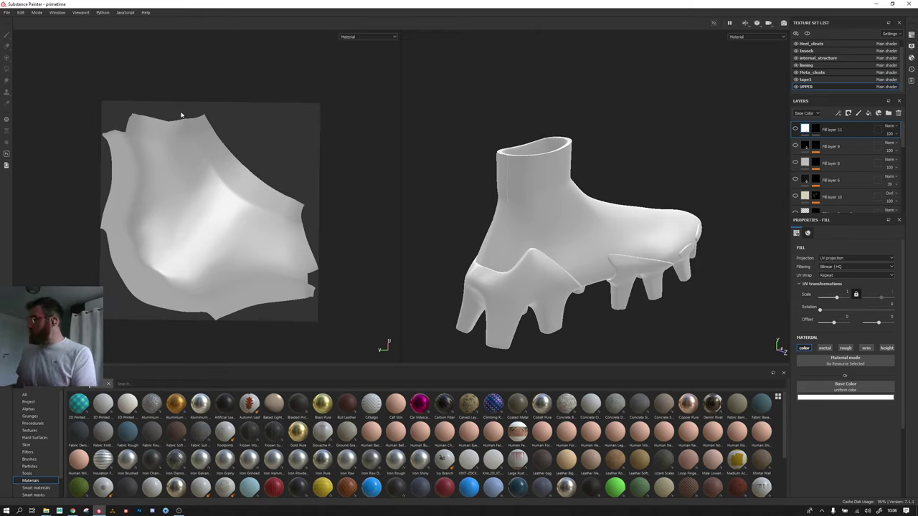
pyautogui.scroll(-1, 215, 89)
pyautogui.keyDown('alt'); pyautogui.moveTo(222, 131); pyautogui.dragTo(271, 167); pyautogui.keyUp('alt')
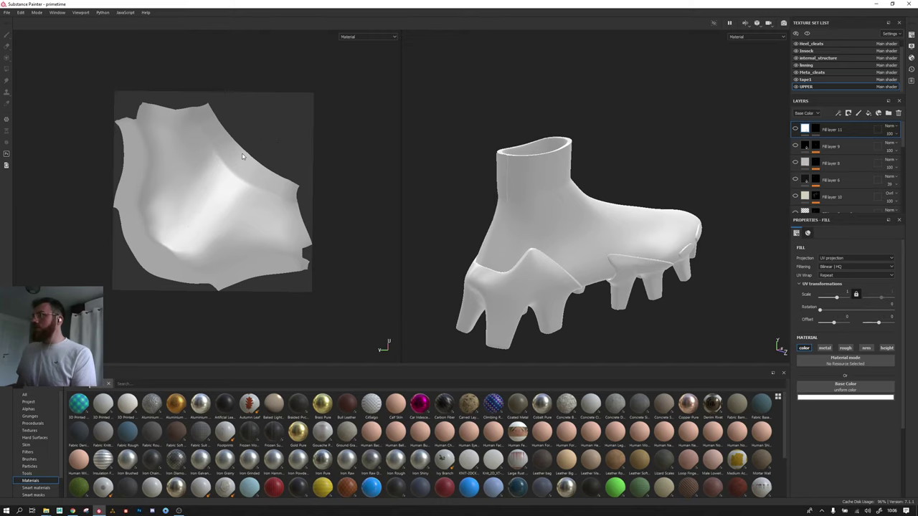
pyautogui.scroll(2, 236, 148)
pyautogui.scroll(2, 221, 151)
pyautogui.scroll(-2, 220, 151)
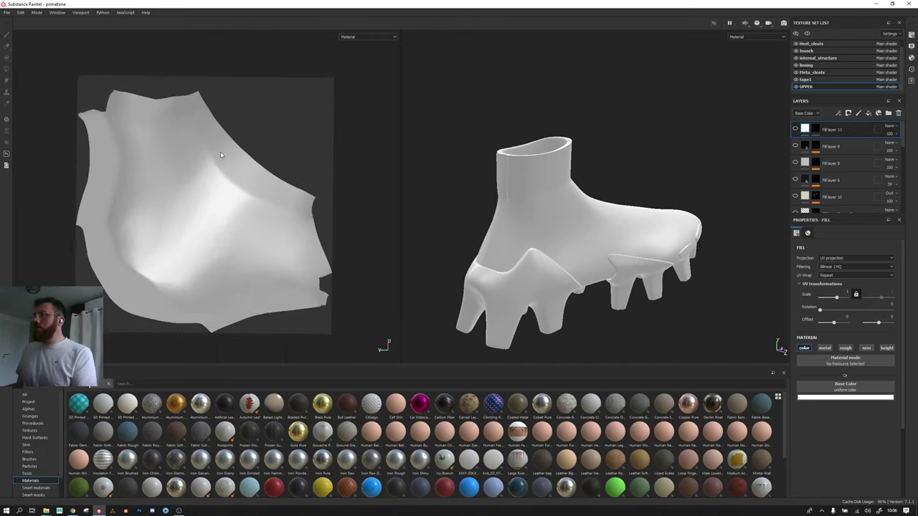
pyautogui.scroll(3, 220, 151)
pyautogui.scroll(-3, 220, 151)
pyautogui.scroll(1, 220, 152)
pyautogui.moveTo(220, 154)
pyautogui.keyDown('alt'); pyautogui.mouseDown()
pyautogui.moveTo(211, 195)
pyautogui.moveTo(231, 222)
pyautogui.moveTo(334, 242)
pyautogui.moveTo(328, 228)
pyautogui.moveTo(320, 254)
pyautogui.moveTo(185, 226)
pyautogui.moveTo(117, 232)
pyautogui.mouseUp(); pyautogui.keyUp('alt')
pyautogui.moveTo(173, 208)
pyautogui.keyDown('alt'); pyautogui.mouseDown()
pyautogui.moveTo(215, 122)
pyautogui.moveTo(107, 248)
pyautogui.moveTo(137, 102)
pyautogui.moveTo(174, 228)
pyautogui.moveTo(166, 191)
pyautogui.moveTo(225, 234)
pyautogui.mouseUp(); pyautogui.keyUp('alt')
pyautogui.moveTo(510, 233)
pyautogui.keyDown('alt'); pyautogui.mouseDown(button='right')
pyautogui.moveTo(512, 287)
pyautogui.moveTo(509, 172)
pyautogui.moveTo(524, 344)
pyautogui.moveTo(516, 256)
pyautogui.moveTo(528, 266)
pyautogui.moveTo(534, 209)
pyautogui.mouseUp(button='right'); pyautogui.keyUp('alt')
pyautogui.moveTo(533, 209)
pyautogui.keyDown('alt'); pyautogui.mouseDown()
pyautogui.moveTo(533, 251)
pyautogui.moveTo(537, 241)
pyautogui.mouseUp(); pyautogui.keyUp('alt')
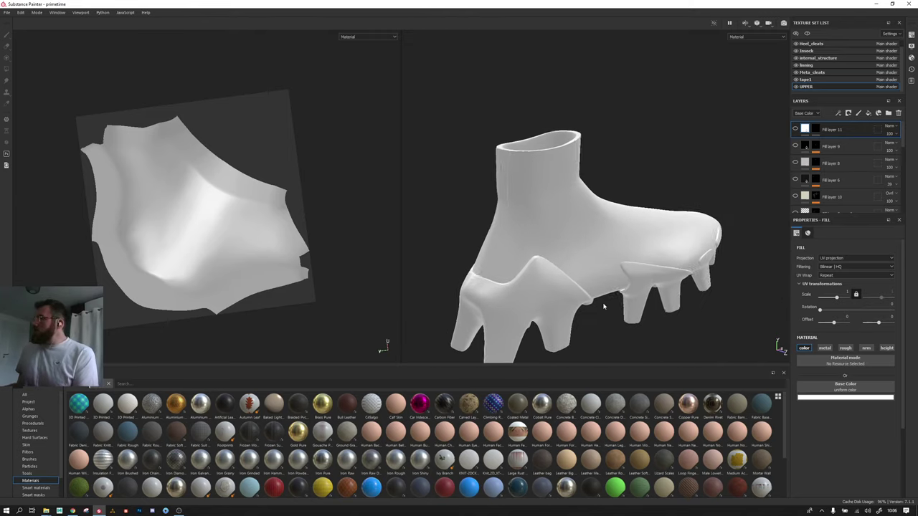
pyautogui.moveTo(537, 242)
pyautogui.keyDown('alt'); pyautogui.mouseDown(button='right')
pyautogui.moveTo(488, 219)
pyautogui.moveTo(441, 173)
pyautogui.moveTo(584, 219)
pyautogui.mouseUp(button='right'); pyautogui.keyUp('alt')
pyautogui.keyDown('alt'); pyautogui.moveTo(584, 219); pyautogui.dragTo(495, 142, button='middle'); pyautogui.keyUp('alt')
pyautogui.keyDown('alt'); pyautogui.moveTo(496, 142); pyautogui.dragTo(449, 189, button='right'); pyautogui.keyUp('alt')
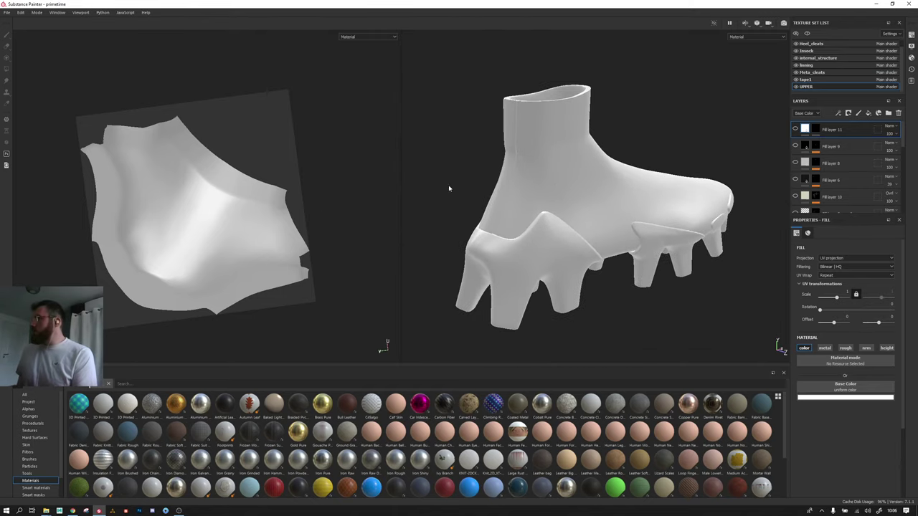
pyautogui.scroll(3, 211, 229)
pyautogui.scroll(-3, 179, 245)
pyautogui.moveTo(179, 245)
pyautogui.keyDown('alt'); pyautogui.mouseDown()
pyautogui.moveTo(168, 224)
pyautogui.moveTo(199, 236)
pyautogui.mouseUp(); pyautogui.keyUp('alt')
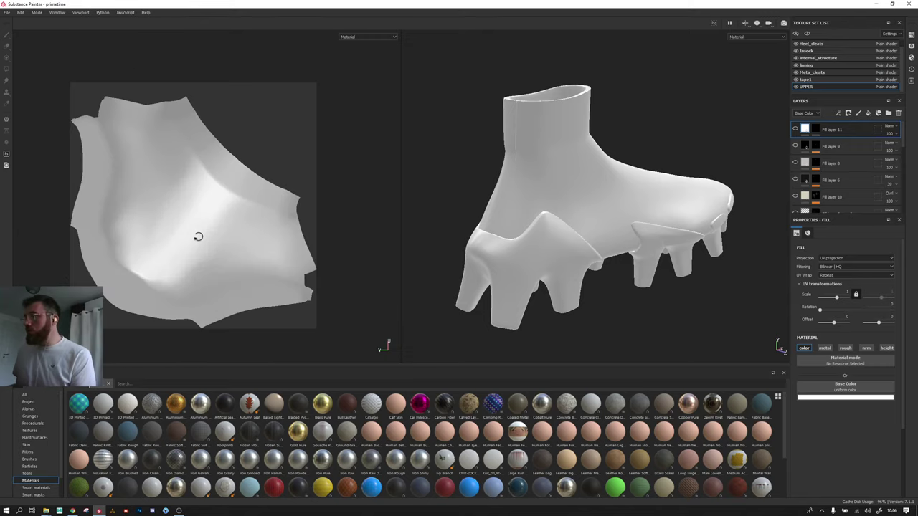
pyautogui.scroll(1, 195, 236)
pyautogui.scroll(-1, 195, 236)
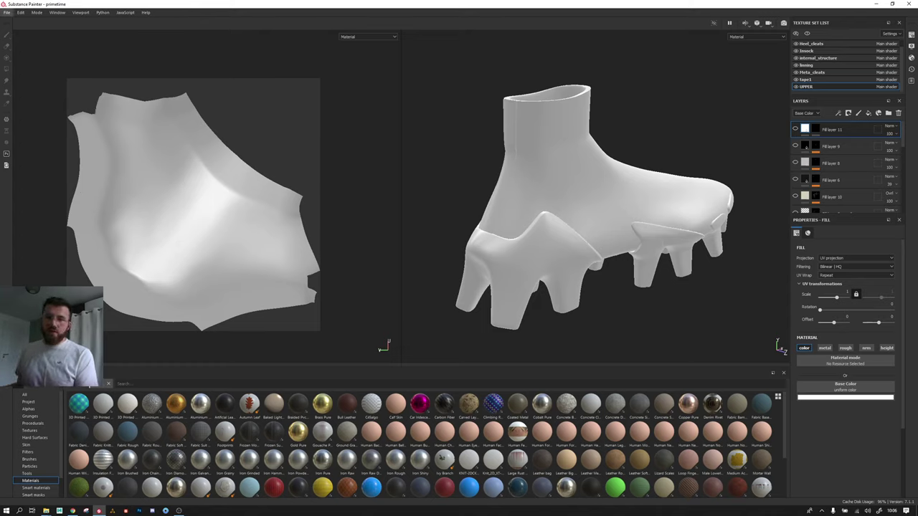
pyautogui.click(474, 177)
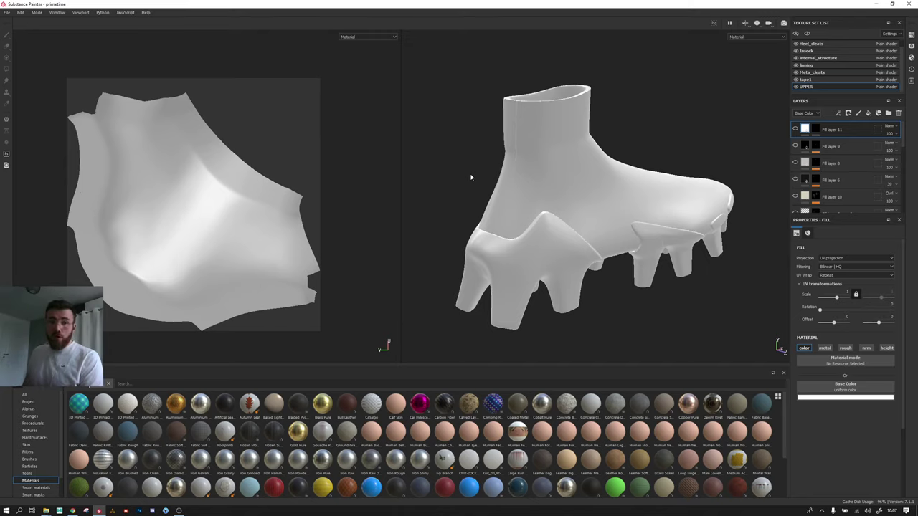
pyautogui.press('alt')
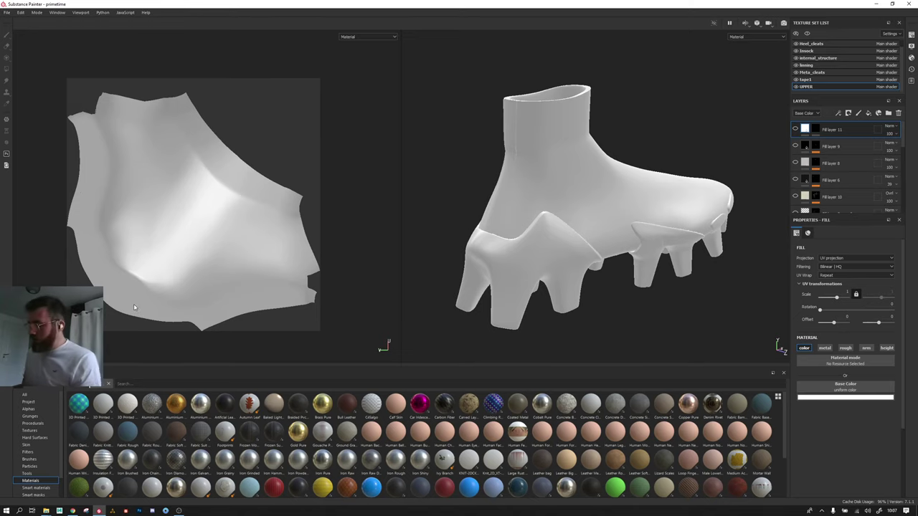
pyautogui.press('ctrl')
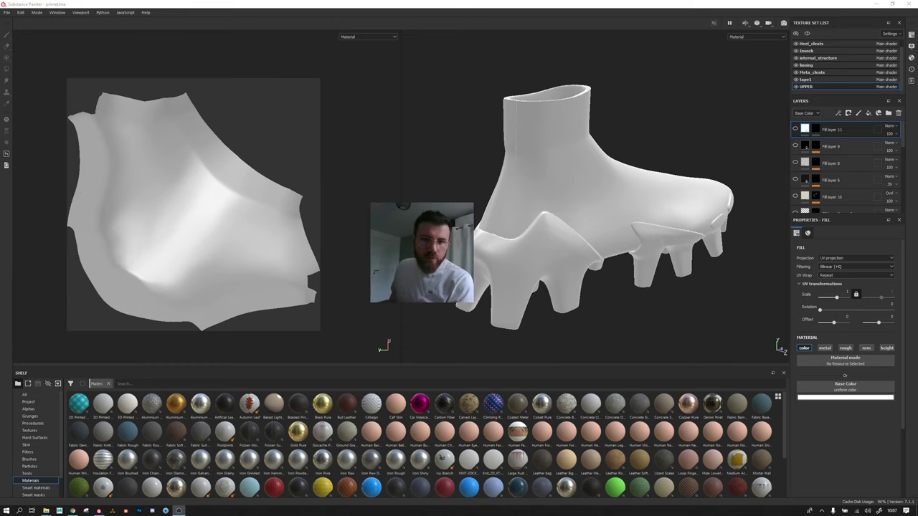
pyautogui.press('ctrl')
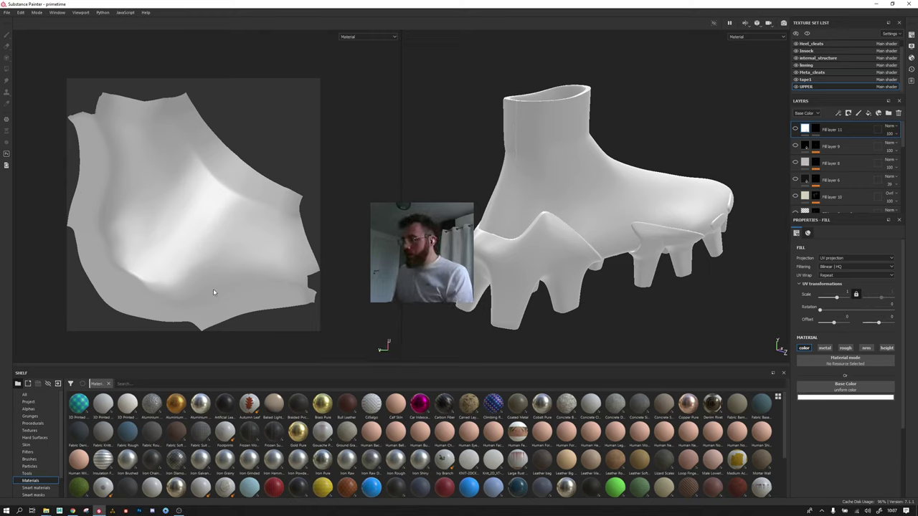
pyautogui.press('shift')
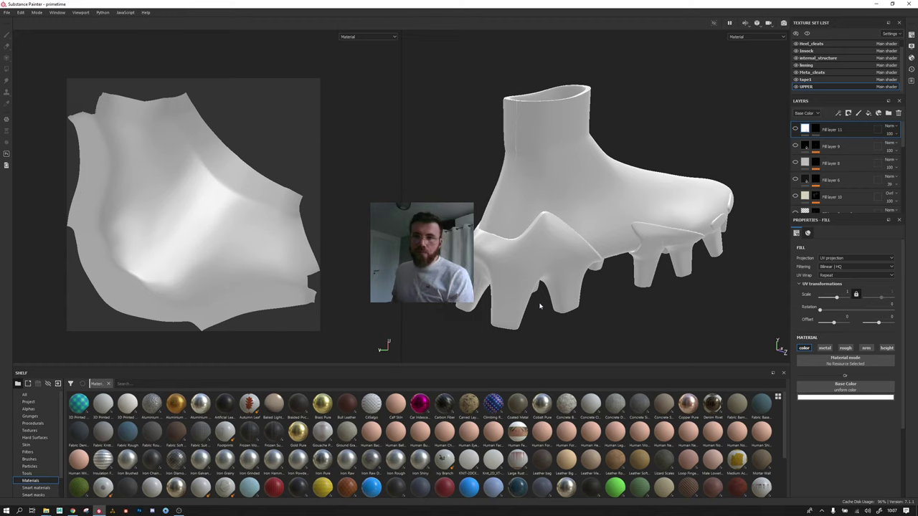
pyautogui.press('shift')
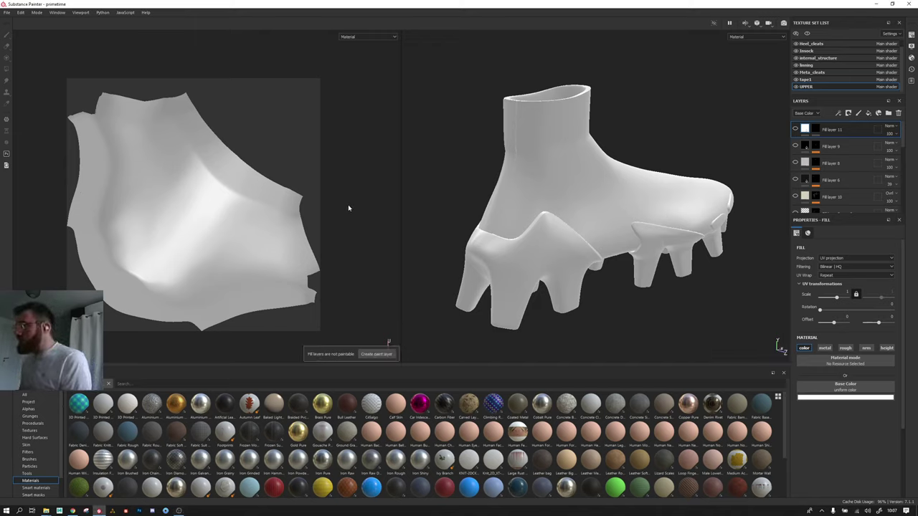
# Step: Orbit the boot, spin the environment light around it, and settle on a panned side view
pyautogui.keyDown('alt'); pyautogui.moveTo(608, 186); pyautogui.dragTo(653, 142); pyautogui.keyUp('alt')
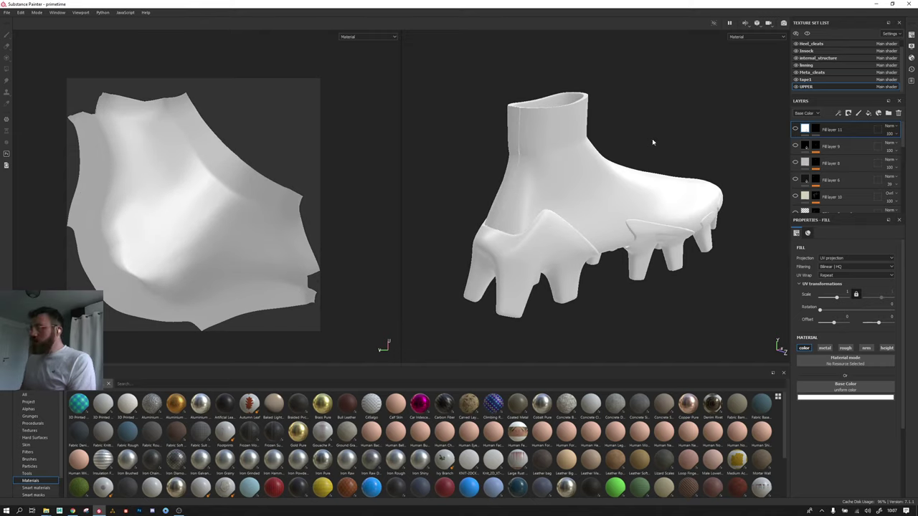
pyautogui.moveTo(649, 138)
pyautogui.keyDown('shift'); pyautogui.mouseDown(button='right')
pyautogui.moveTo(439, 131)
pyautogui.moveTo(663, 123)
pyautogui.moveTo(576, 148)
pyautogui.moveTo(641, 154)
pyautogui.moveTo(566, 176)
pyautogui.moveTo(659, 175)
pyautogui.moveTo(692, 163)
pyautogui.moveTo(451, 194)
pyautogui.moveTo(619, 207)
pyautogui.mouseUp(button='right'); pyautogui.keyUp('shift')
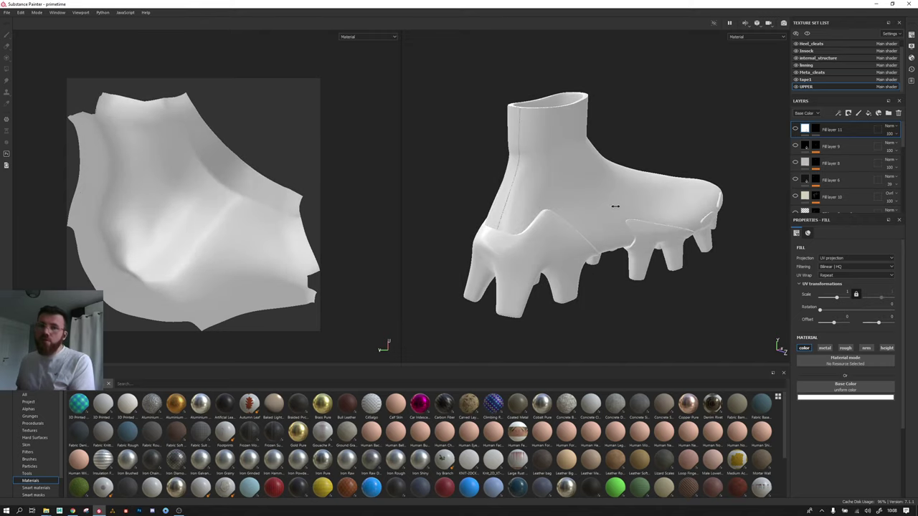
pyautogui.scroll(1, 635, 220)
pyautogui.moveTo(635, 220)
pyautogui.keyDown('alt'); pyautogui.mouseDown()
pyautogui.moveTo(677, 205)
pyautogui.moveTo(605, 191)
pyautogui.mouseUp(); pyautogui.keyUp('alt')
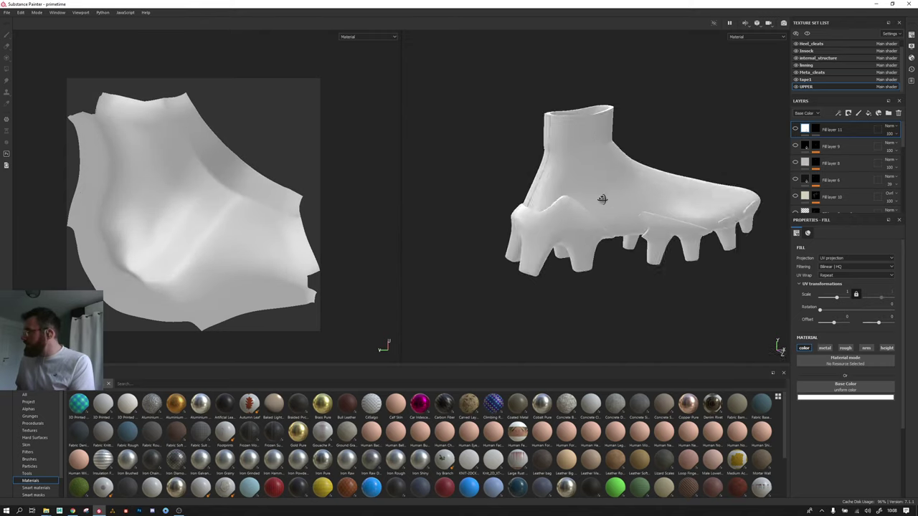
pyautogui.moveTo(605, 191)
pyautogui.keyDown('alt'); pyautogui.mouseDown(button='middle')
pyautogui.moveTo(499, 202)
pyautogui.moveTo(518, 185)
pyautogui.mouseUp(button='middle'); pyautogui.keyUp('alt')
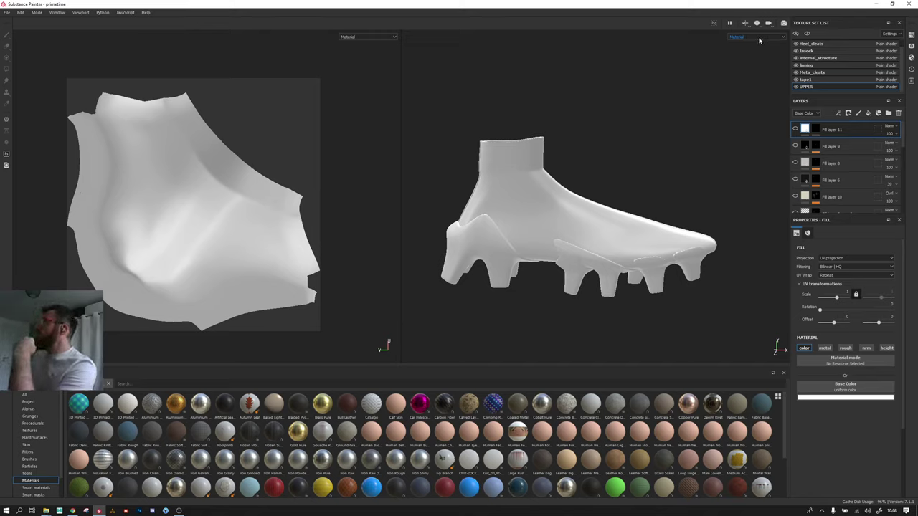
# Step: Select Fill layer 11's mask, then select the Polyamide Sven Suit fabric layer
pyautogui.click(760, 39)
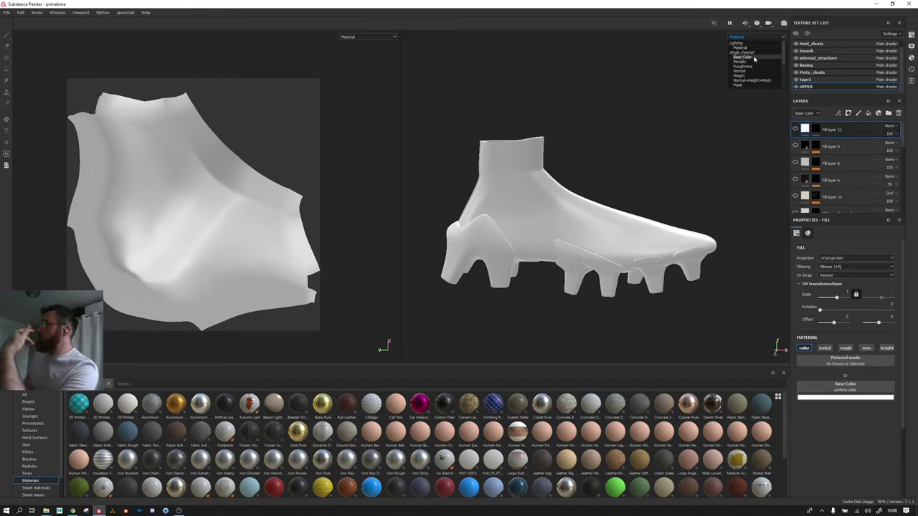
pyautogui.click(818, 128)
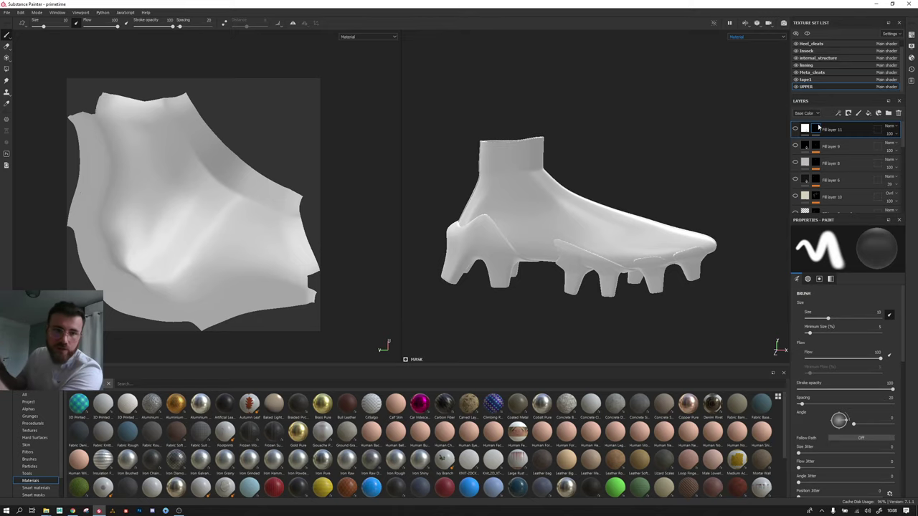
pyautogui.scroll(-3, 815, 131)
pyautogui.scroll(-3, 804, 172)
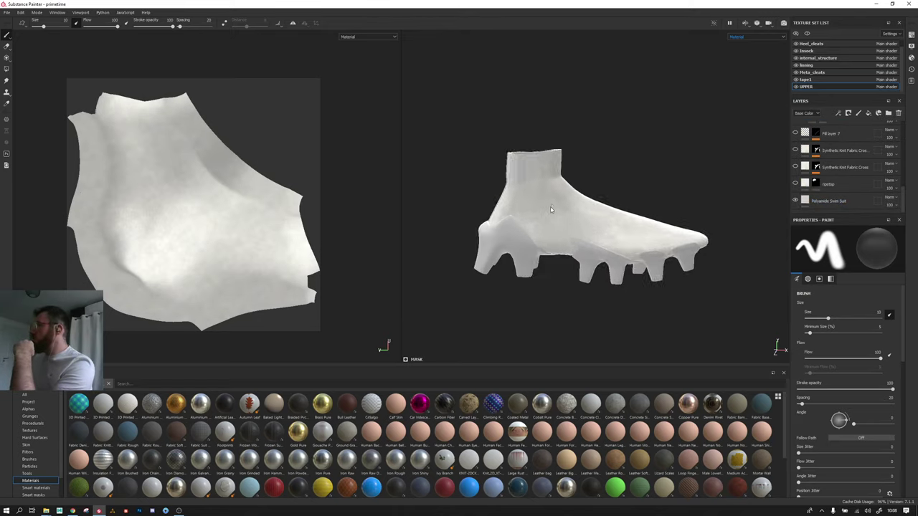
pyautogui.scroll(5, 574, 219)
pyautogui.click(830, 201)
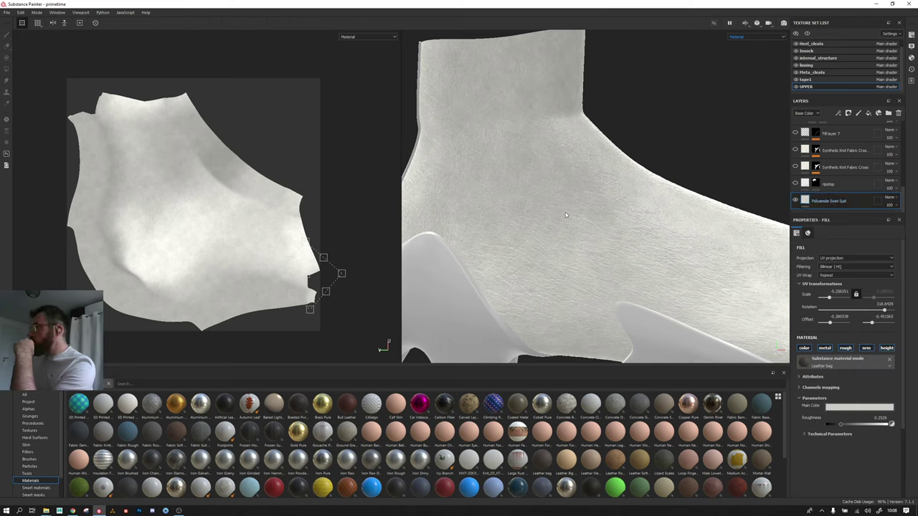
# Step: Zoom in on the upper's fabric texture, orbiting until the toe faces the viewer
pyautogui.scroll(2, 743, 267)
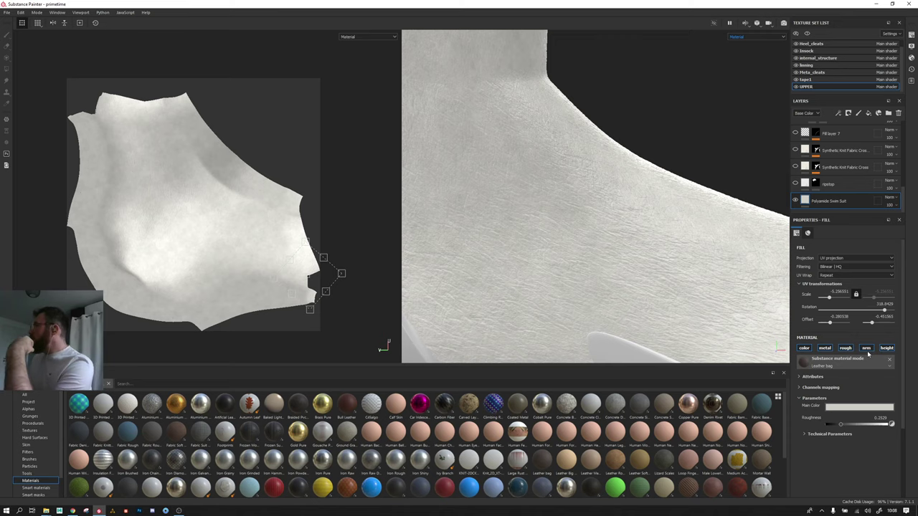
pyautogui.scroll(2, 661, 206)
pyautogui.scroll(2, 658, 211)
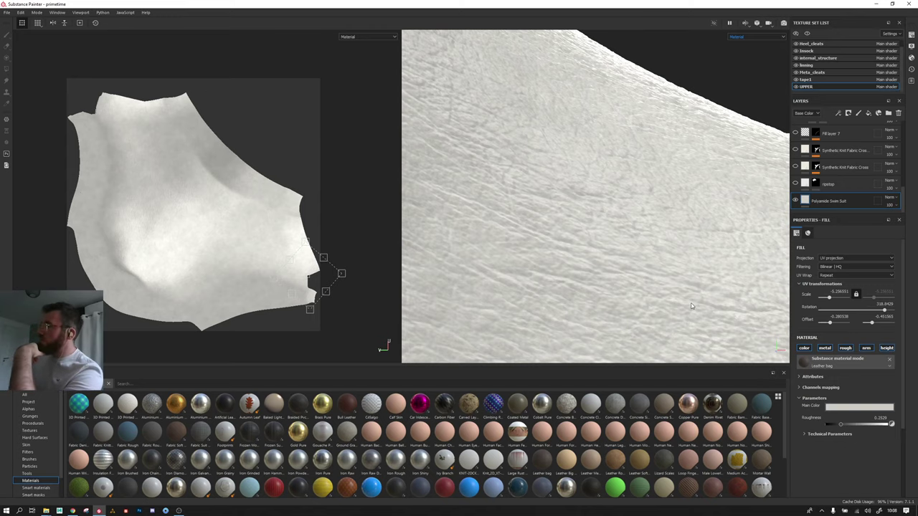
pyautogui.scroll(-3, 692, 306)
pyautogui.scroll(-3, 686, 292)
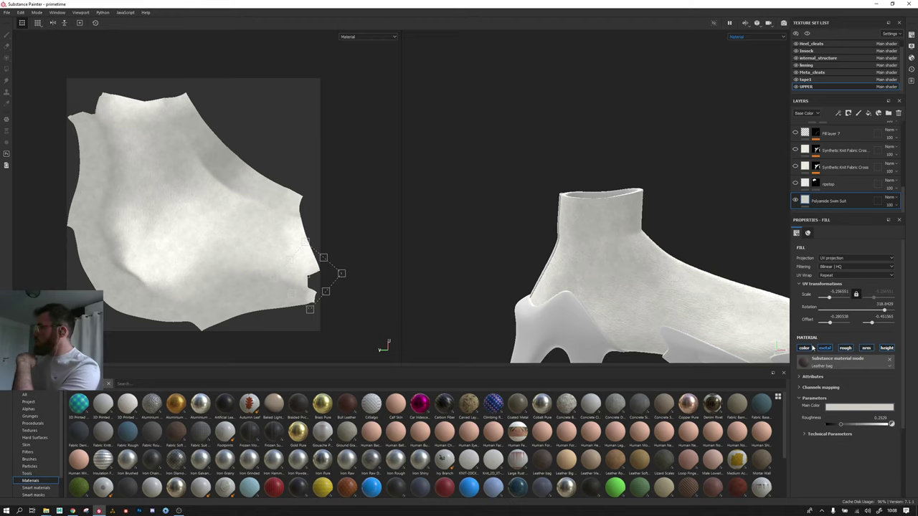
pyautogui.moveTo(694, 230)
pyautogui.keyDown('alt'); pyautogui.mouseDown()
pyautogui.moveTo(498, 127)
pyautogui.moveTo(429, 213)
pyautogui.mouseUp(); pyautogui.keyUp('alt')
pyautogui.moveTo(601, 197)
pyautogui.keyDown('alt'); pyautogui.mouseDown()
pyautogui.moveTo(619, 207)
pyautogui.moveTo(532, 318)
pyautogui.mouseUp(); pyautogui.keyUp('alt')
pyautogui.scroll(2, 624, 205)
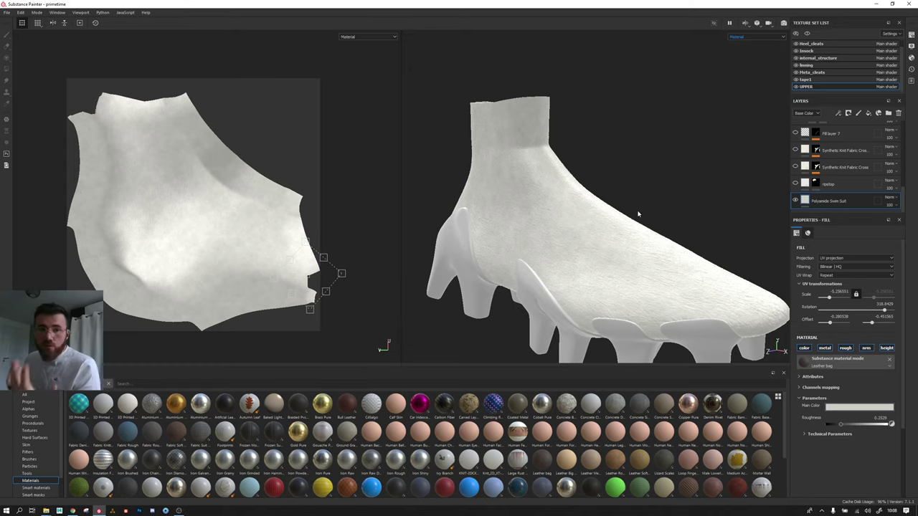
pyautogui.click(755, 37)
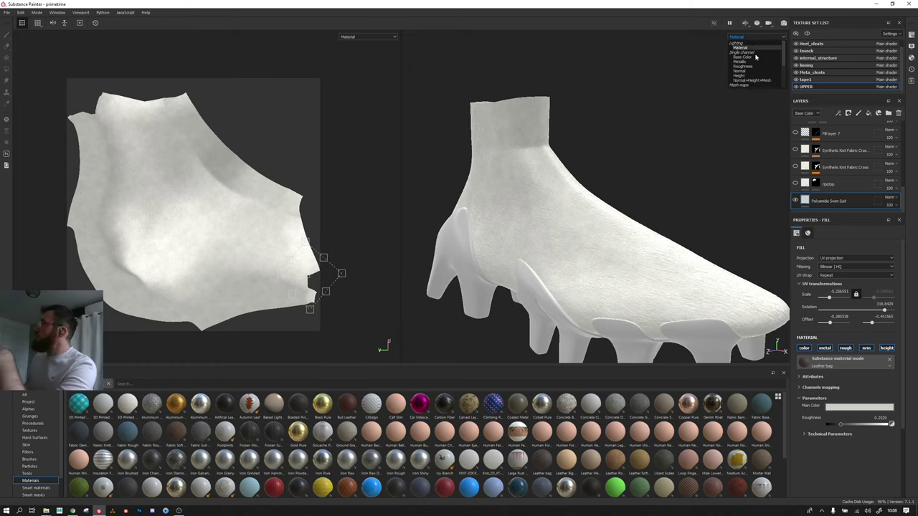
pyautogui.click(751, 75)
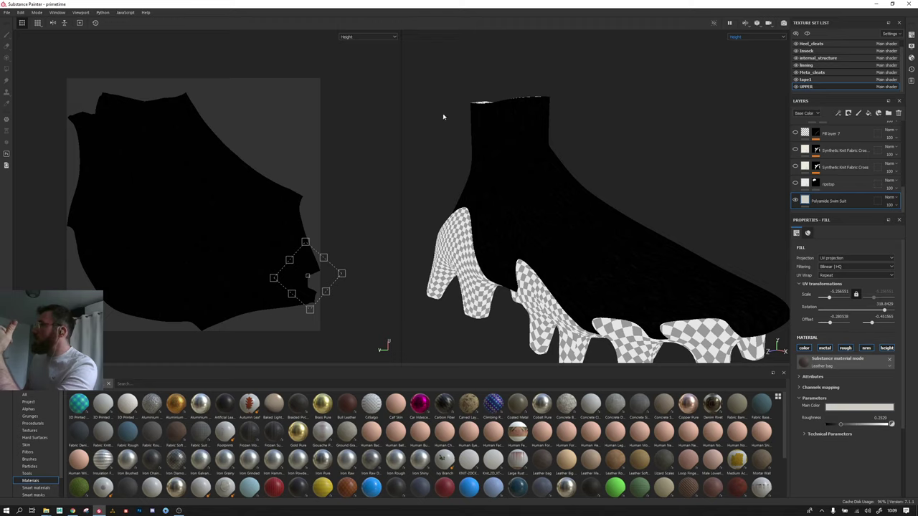
pyautogui.moveTo(547, 179)
pyautogui.keyDown('alt'); pyautogui.mouseDown()
pyautogui.moveTo(742, 160)
pyautogui.moveTo(649, 241)
pyautogui.moveTo(647, 232)
pyautogui.mouseUp(); pyautogui.keyUp('alt')
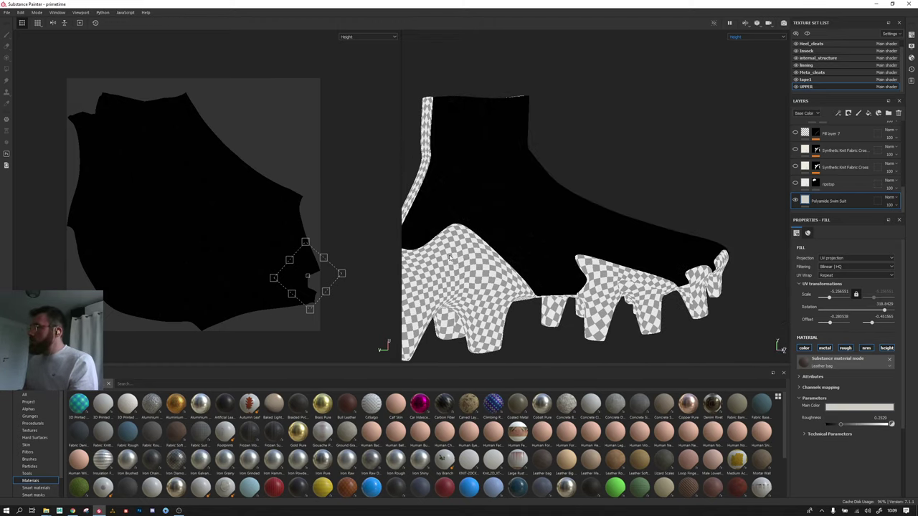
pyautogui.scroll(3, 605, 260)
pyautogui.scroll(3, 656, 199)
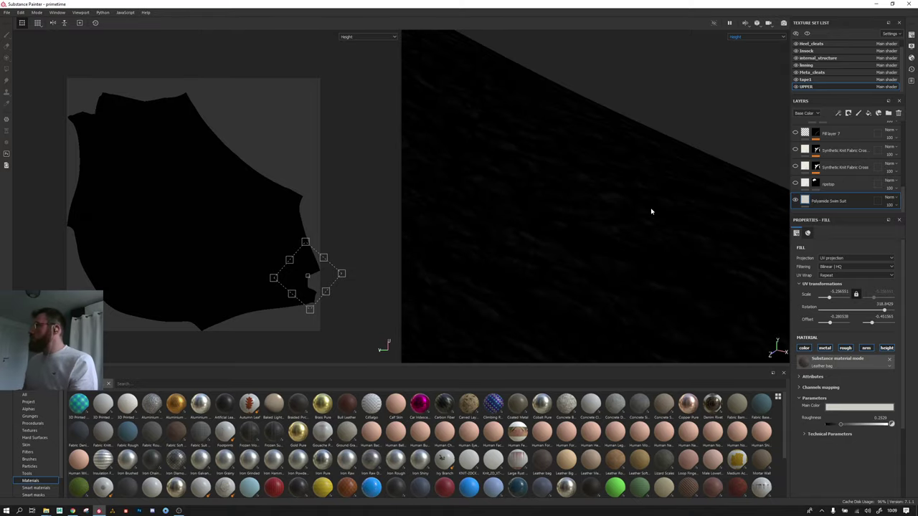
pyautogui.scroll(2, 652, 208)
pyautogui.scroll(2, 631, 220)
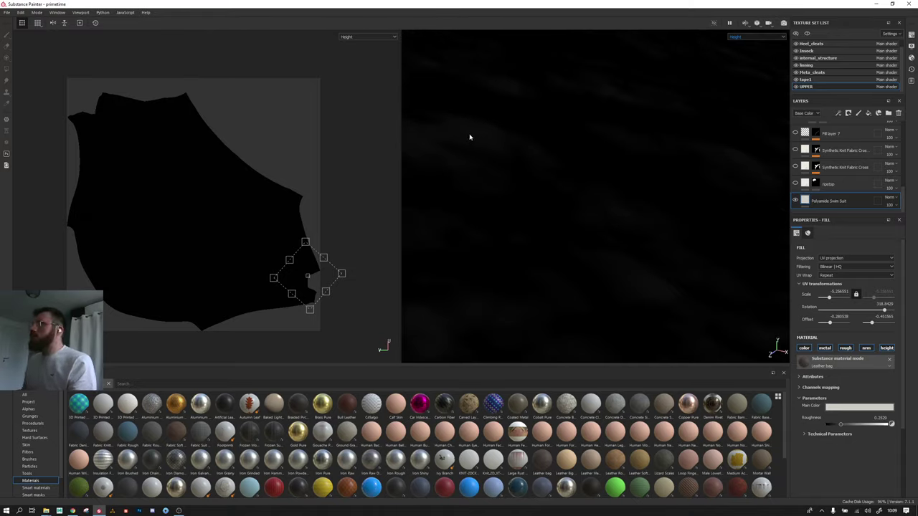
pyautogui.click(758, 36)
pyautogui.click(742, 74)
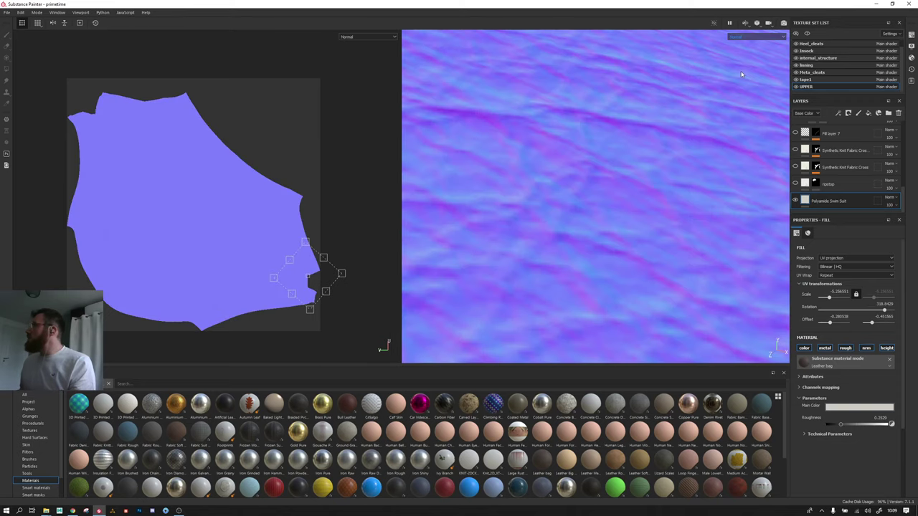
pyautogui.scroll(-2, 566, 205)
pyautogui.scroll(-2, 567, 203)
pyautogui.scroll(-3, 568, 195)
pyautogui.scroll(-2, 569, 195)
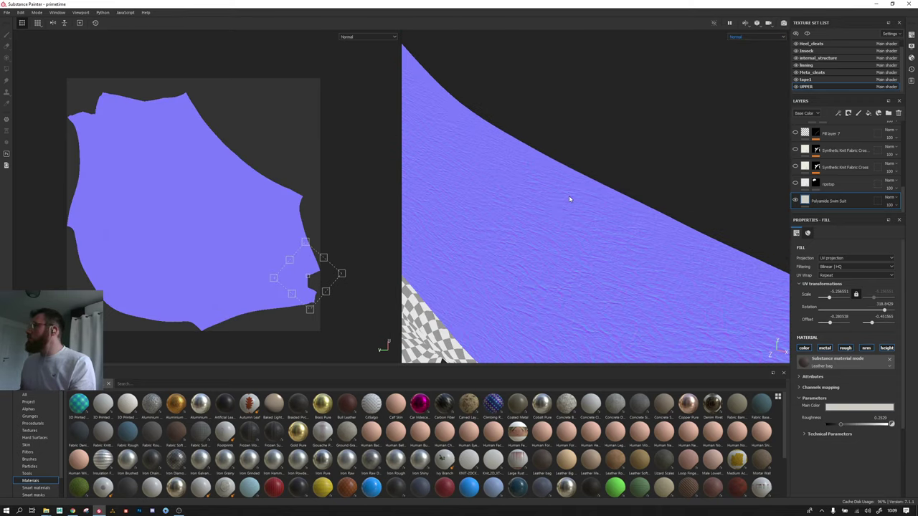
pyautogui.scroll(-3, 569, 198)
pyautogui.keyDown('alt'); pyautogui.moveTo(676, 215); pyautogui.dragTo(600, 177); pyautogui.keyUp('alt')
pyautogui.click(733, 37)
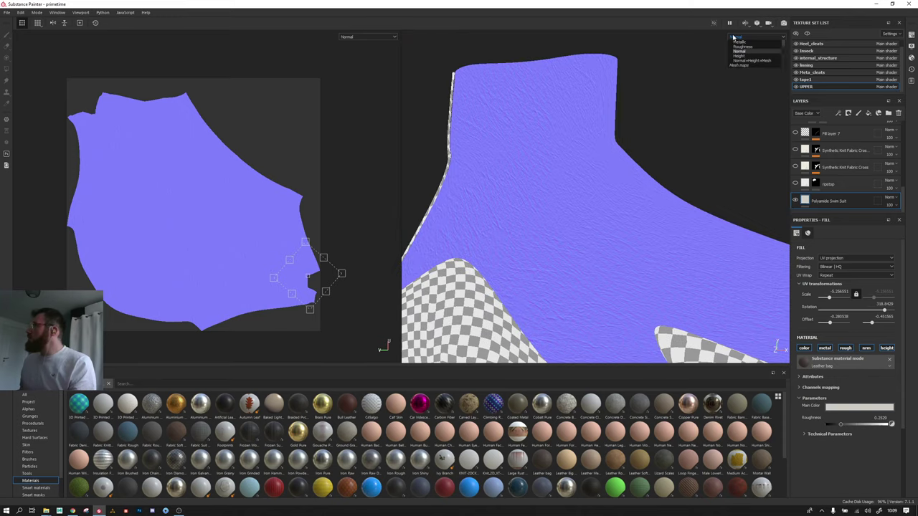
pyautogui.click(734, 37)
pyautogui.keyDown('alt'); pyautogui.moveTo(633, 193); pyautogui.dragTo(528, 205); pyautogui.keyUp('alt')
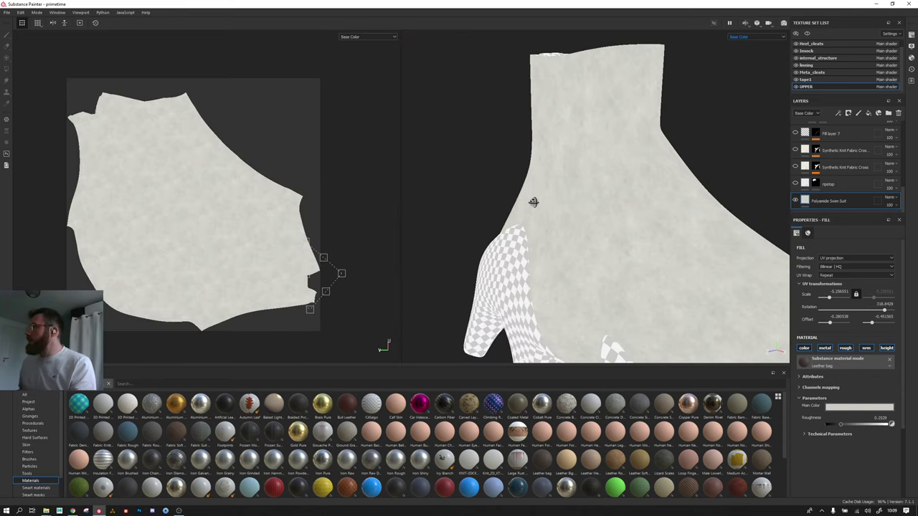
pyautogui.click(739, 36)
pyautogui.click(746, 47)
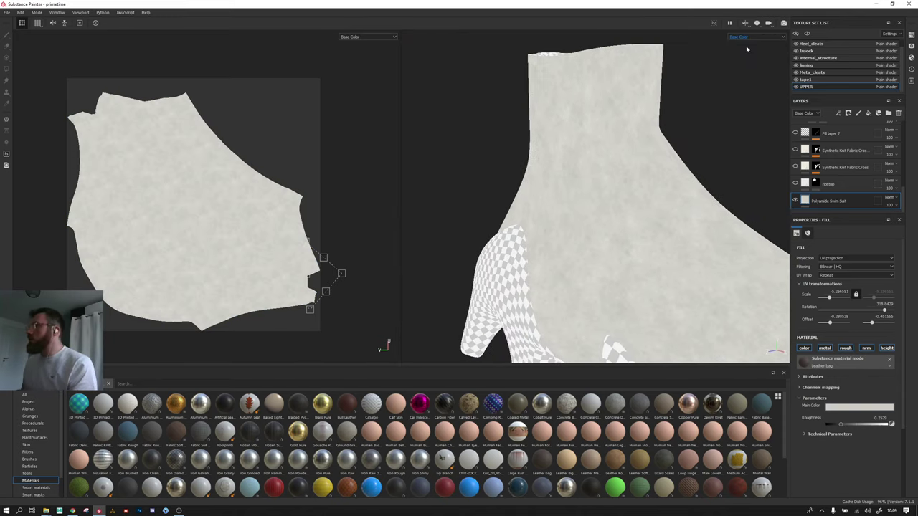
pyautogui.keyDown('alt'); pyautogui.moveTo(597, 183); pyautogui.dragTo(621, 195); pyautogui.keyUp('alt')
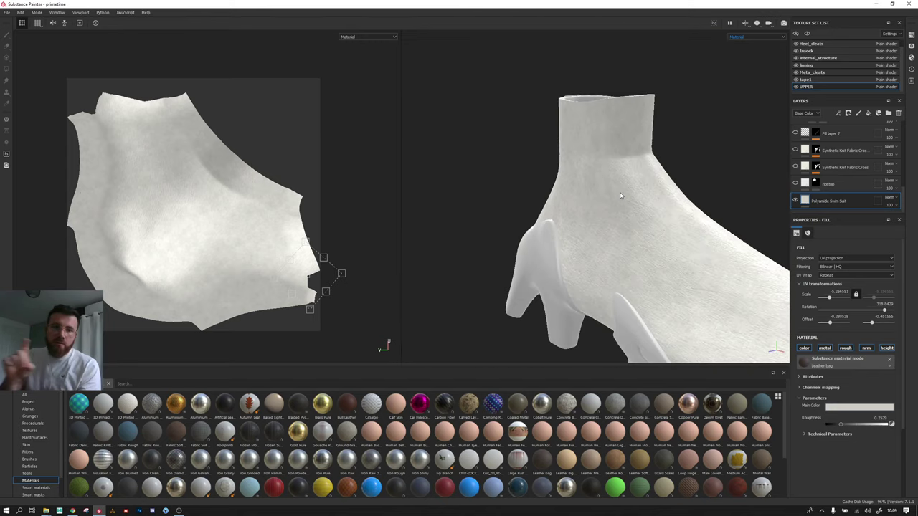
# Step: Zoom out to a full side view and hide the Polyamide Sven Suit layer
pyautogui.scroll(-3, 626, 172)
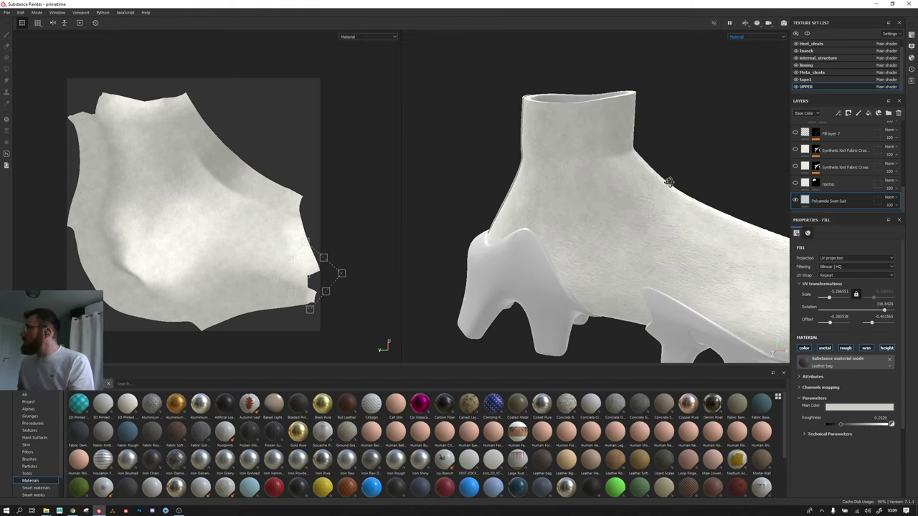
pyautogui.moveTo(549, 180)
pyautogui.keyDown('alt'); pyautogui.mouseDown()
pyautogui.moveTo(645, 191)
pyautogui.moveTo(616, 185)
pyautogui.mouseUp(); pyautogui.keyUp('alt')
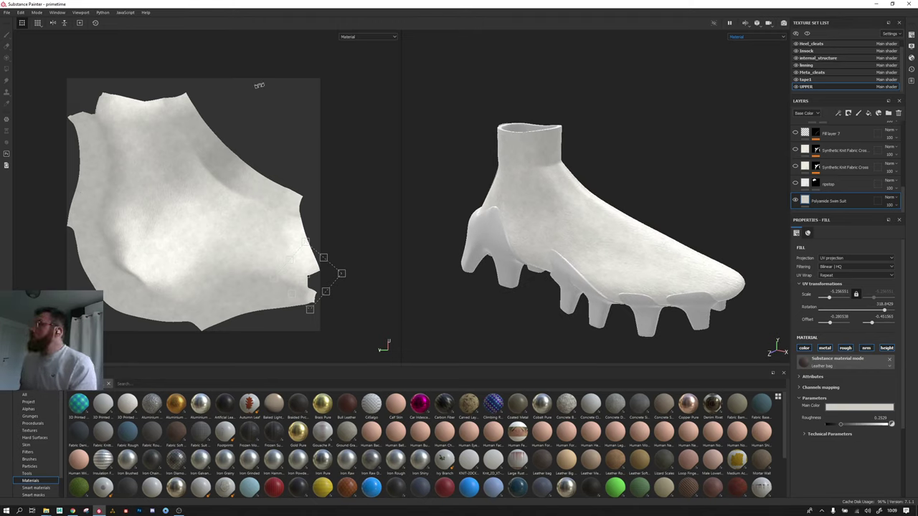
pyautogui.click(795, 201)
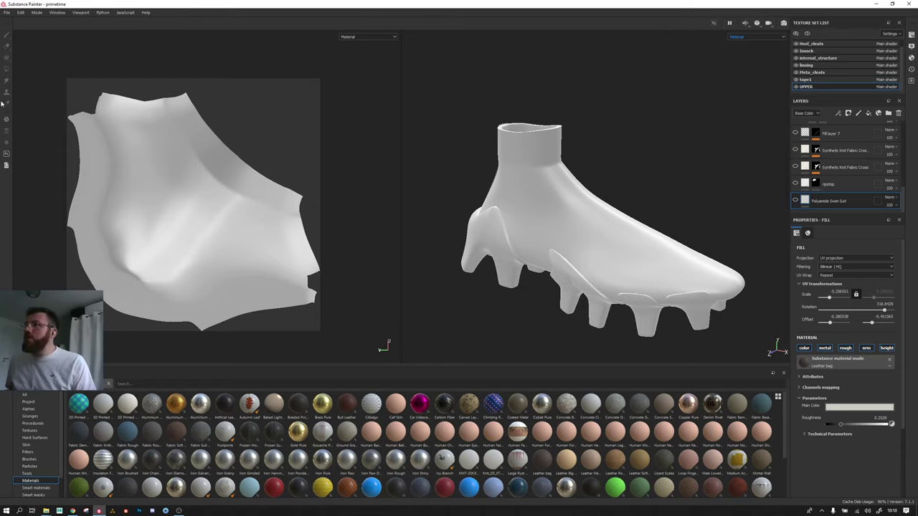
pyautogui.click(832, 408)
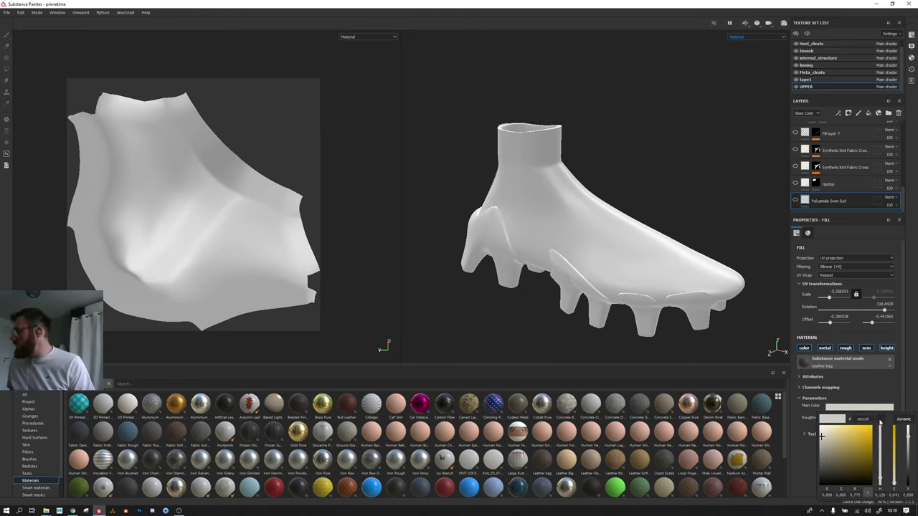
pyautogui.click(818, 387)
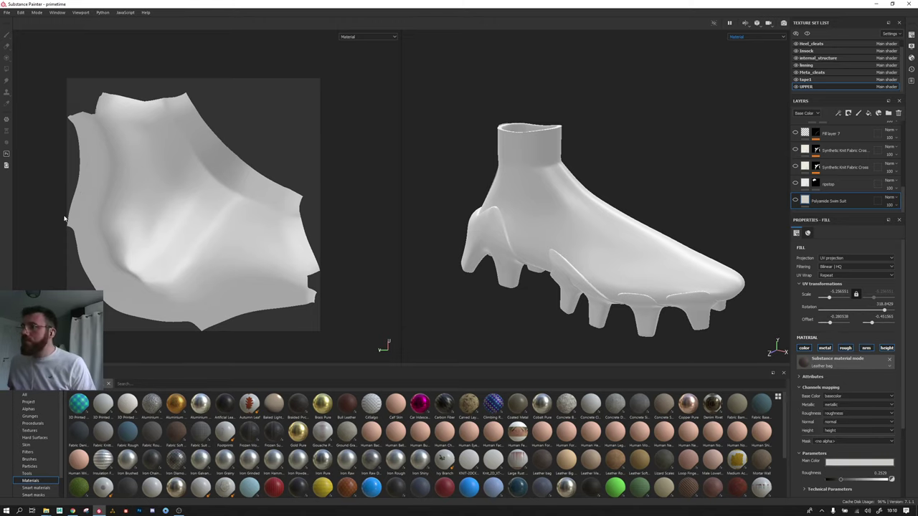
pyautogui.click(813, 388)
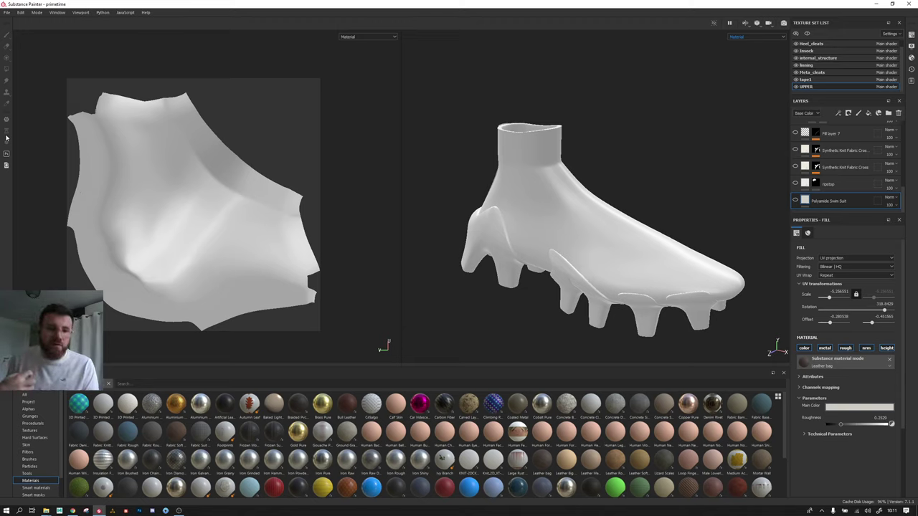
pyautogui.click(7, 119)
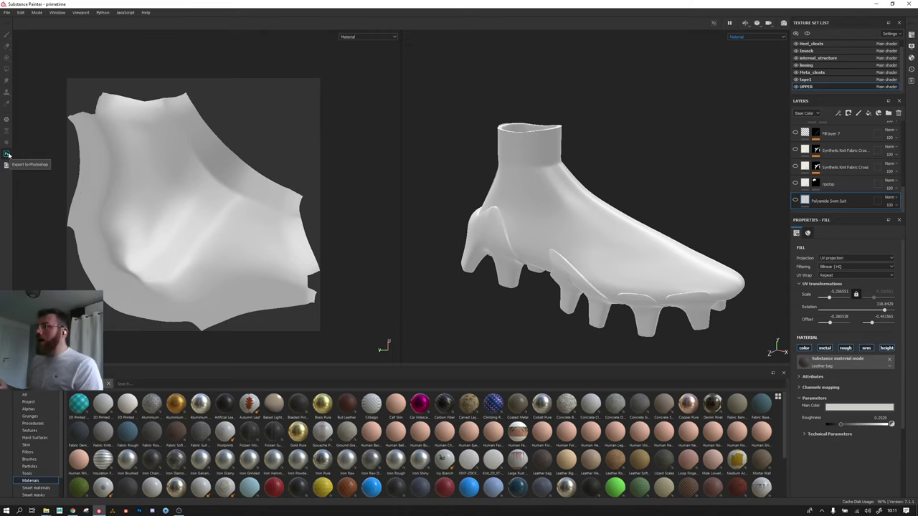
pyautogui.click(6, 13)
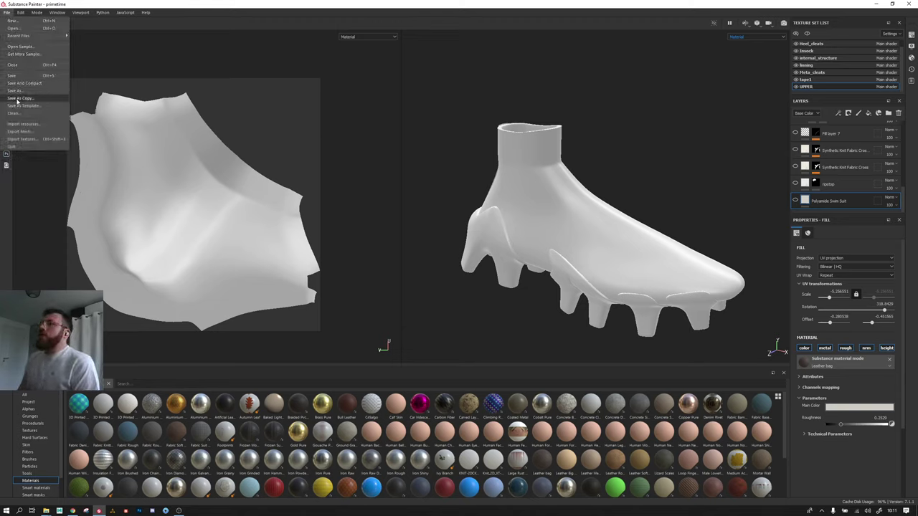
pyautogui.click(5, 13)
pyautogui.click(21, 13)
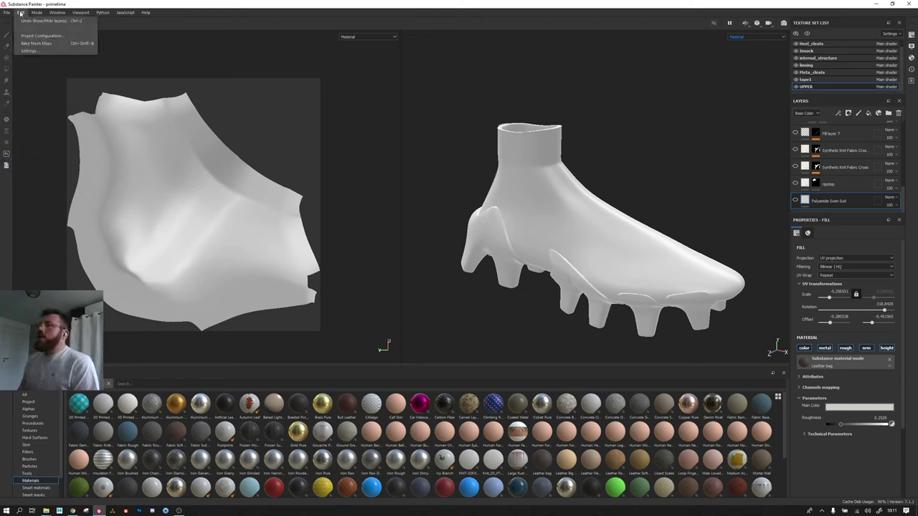
pyautogui.click(47, 37)
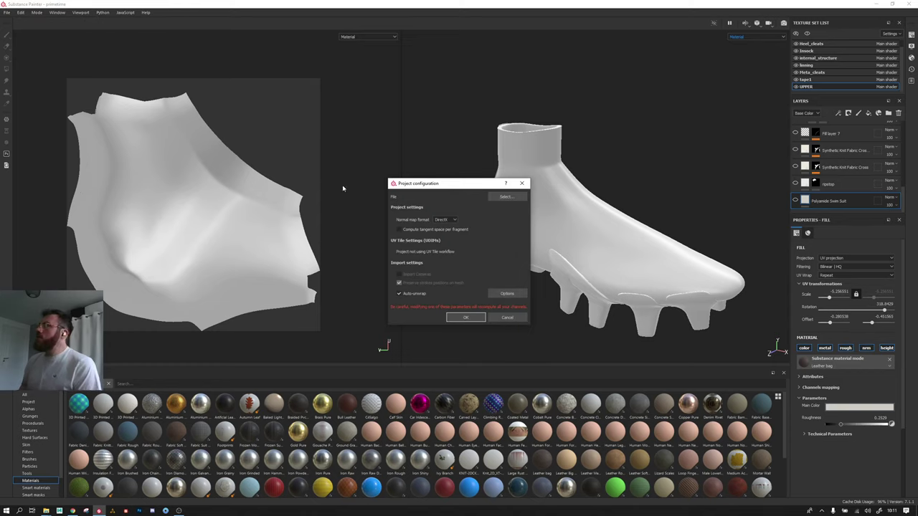
pyautogui.click(506, 196)
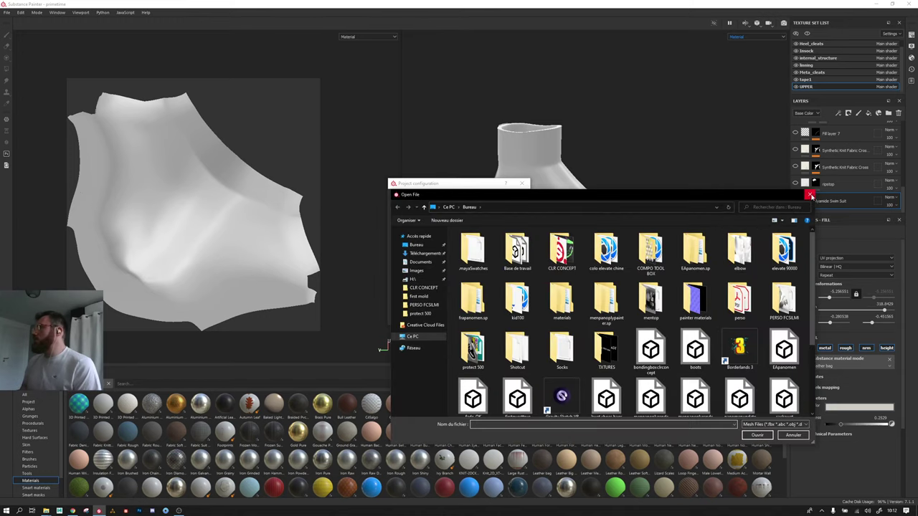
pyautogui.click(811, 195)
pyautogui.click(523, 184)
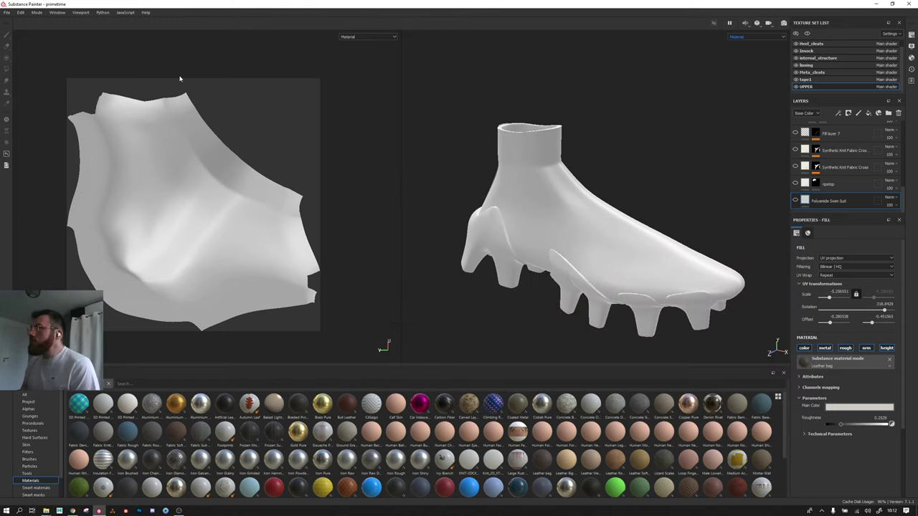
pyautogui.click(81, 13)
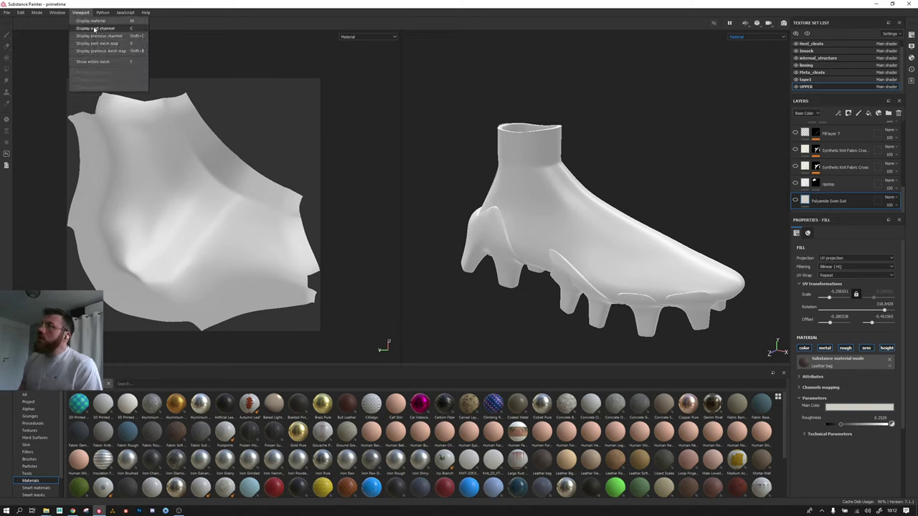
pyautogui.click(33, 51)
pyautogui.click(56, 12)
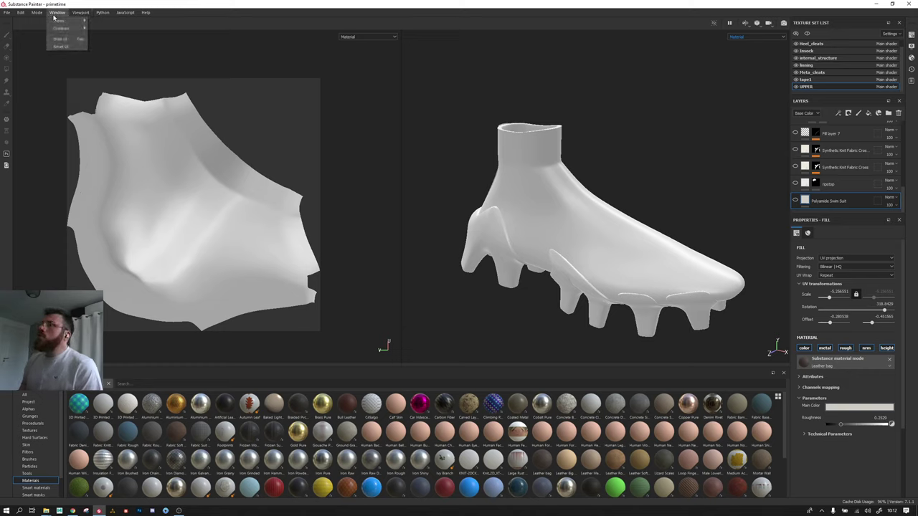
pyautogui.click(29, 24)
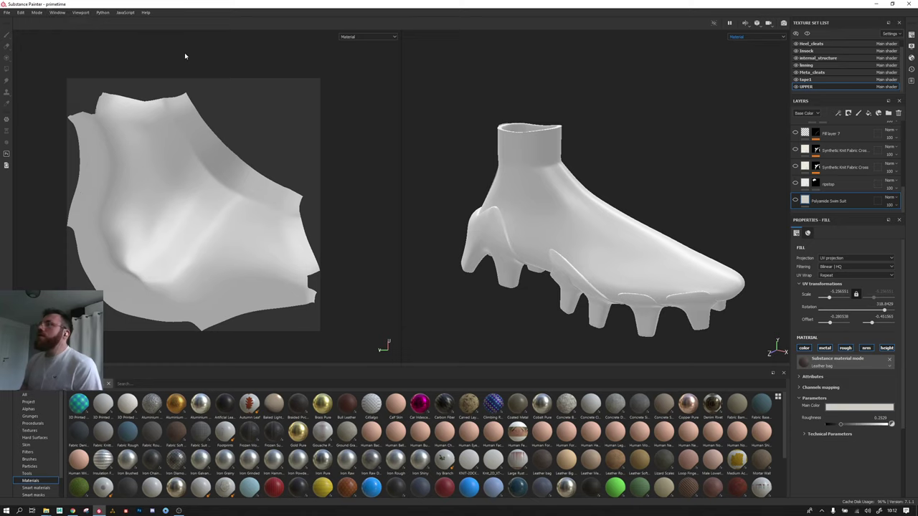
pyautogui.click(33, 13)
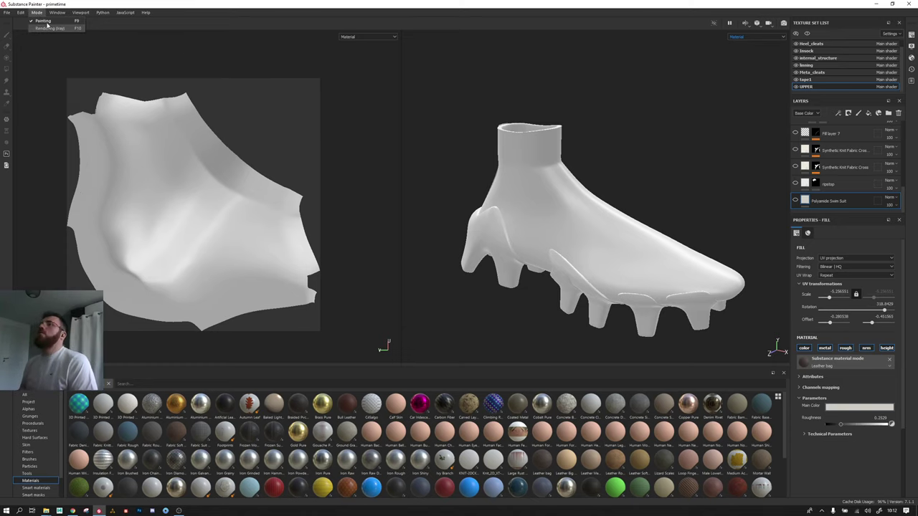
pyautogui.click(48, 24)
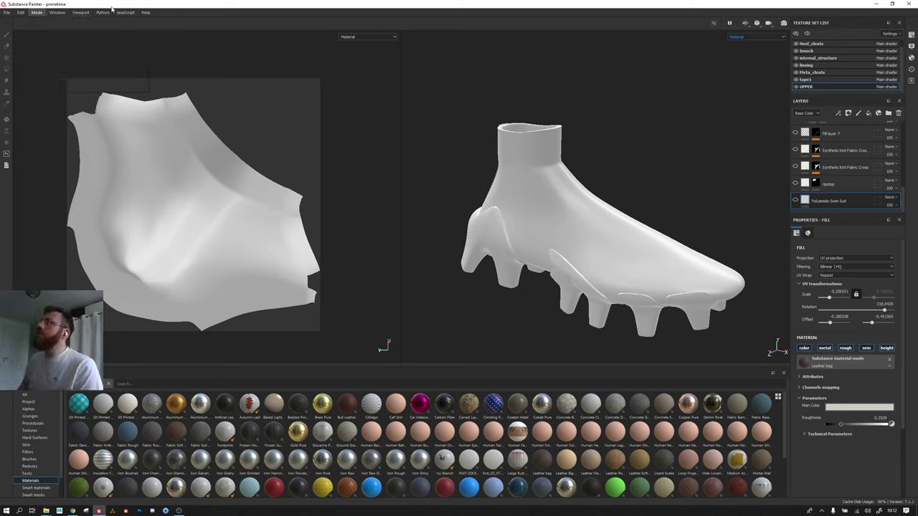
pyautogui.click(89, 45)
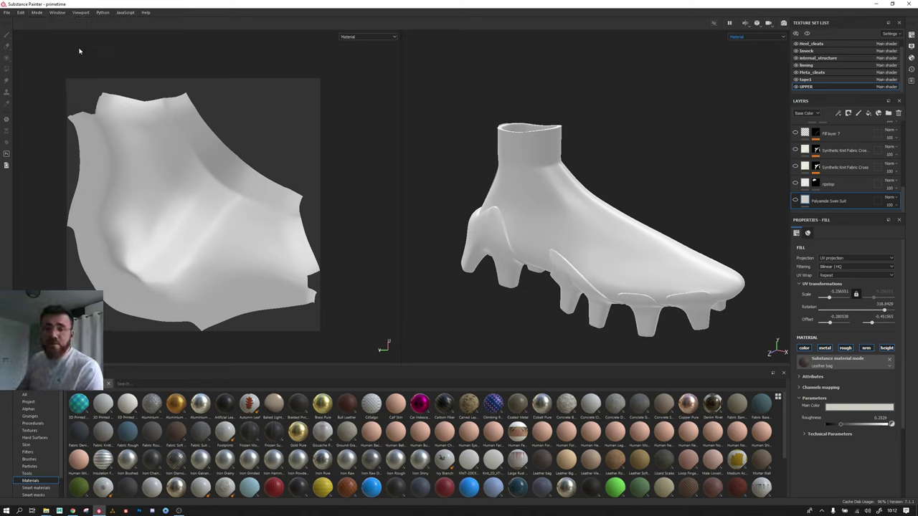
pyautogui.click(81, 12)
pyautogui.moveTo(103, 13)
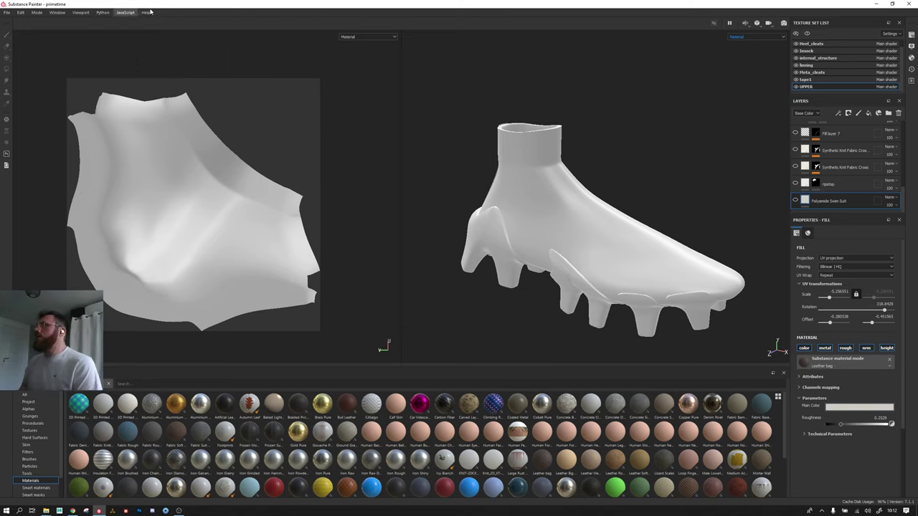
pyautogui.click(409, 60)
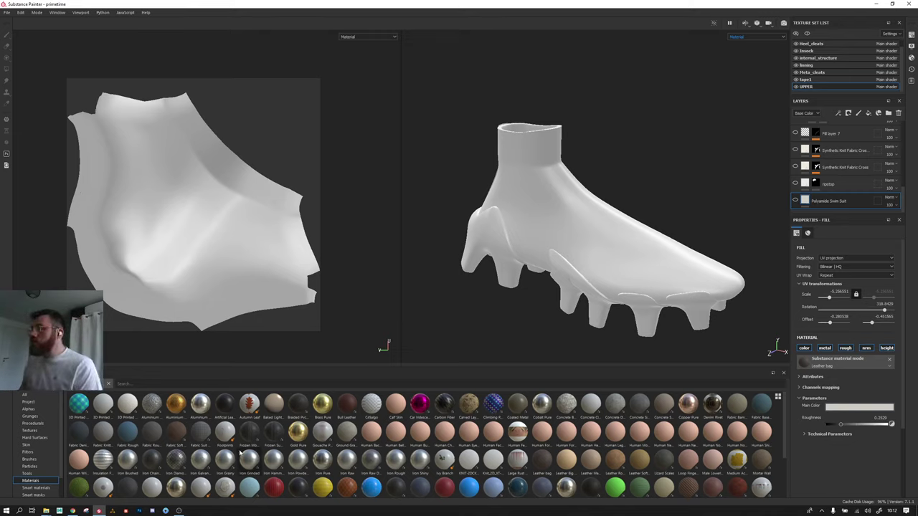
# Step: Show Smart materials in the asset library, then switch to Smart masks
pyautogui.scroll(-2, 244, 455)
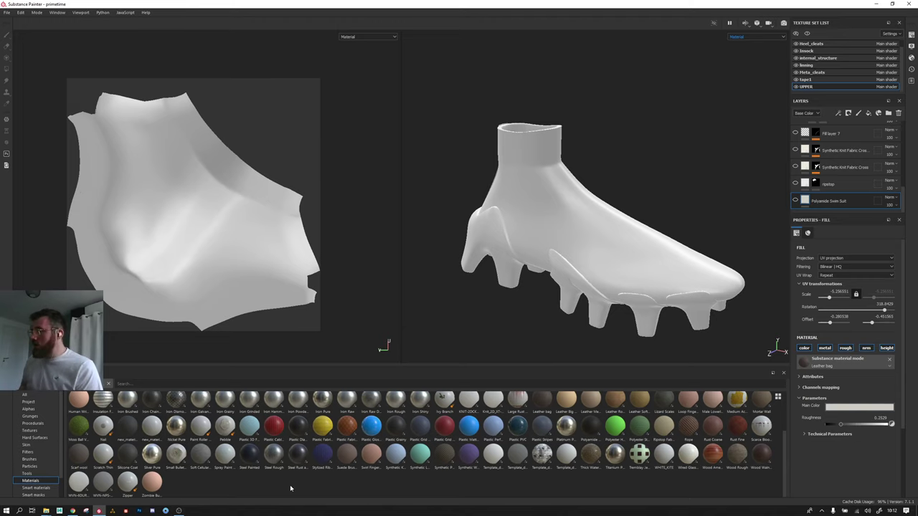
pyautogui.scroll(2, 223, 477)
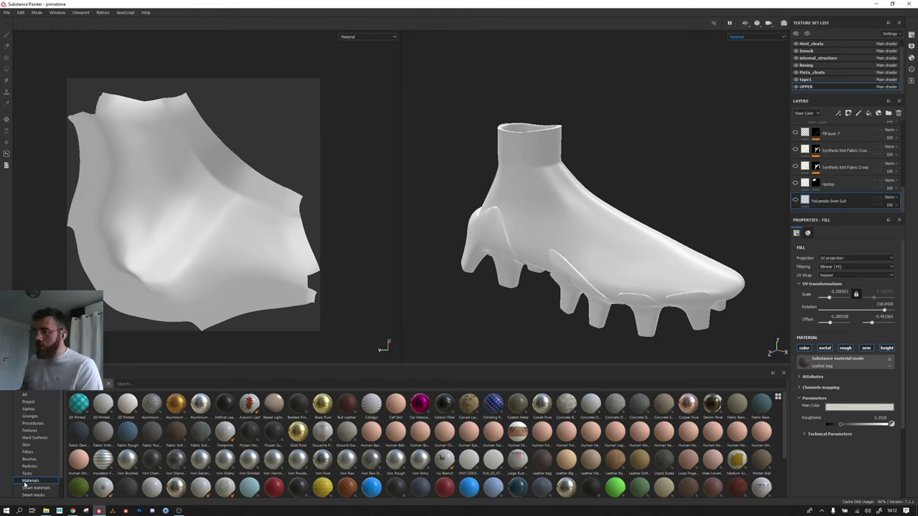
pyautogui.scroll(-1, 132, 486)
pyautogui.scroll(1, 132, 486)
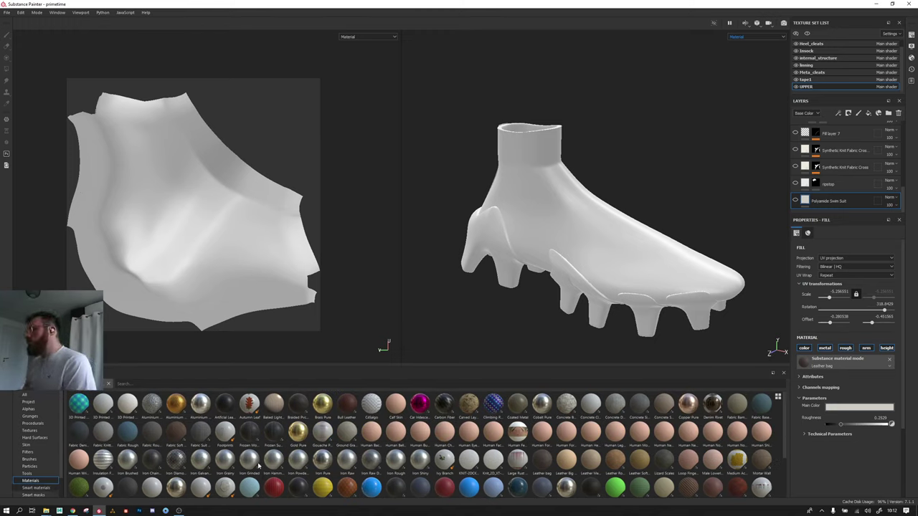
pyautogui.click(36, 488)
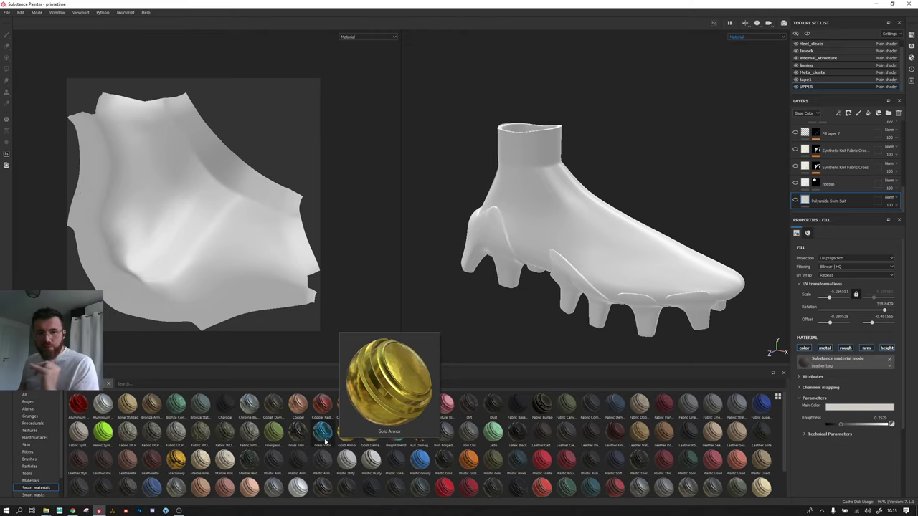
pyautogui.scroll(-1, 42, 479)
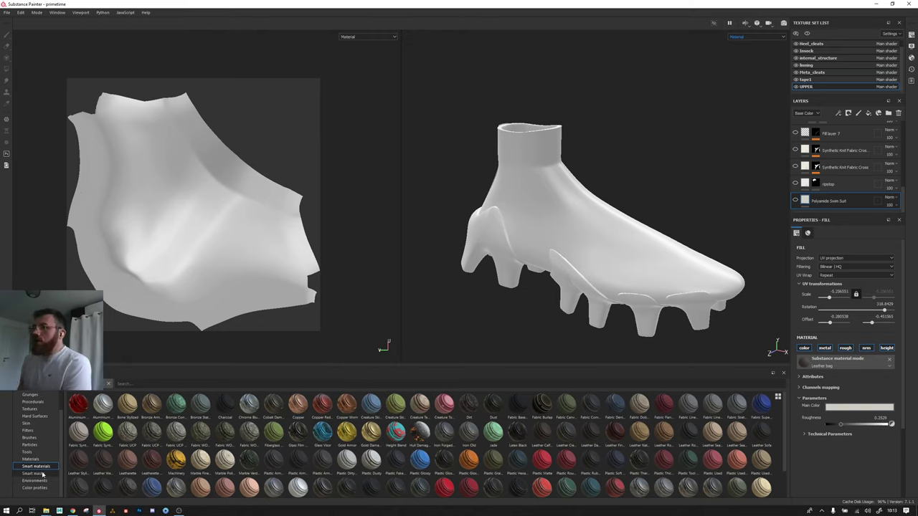
pyautogui.click(43, 475)
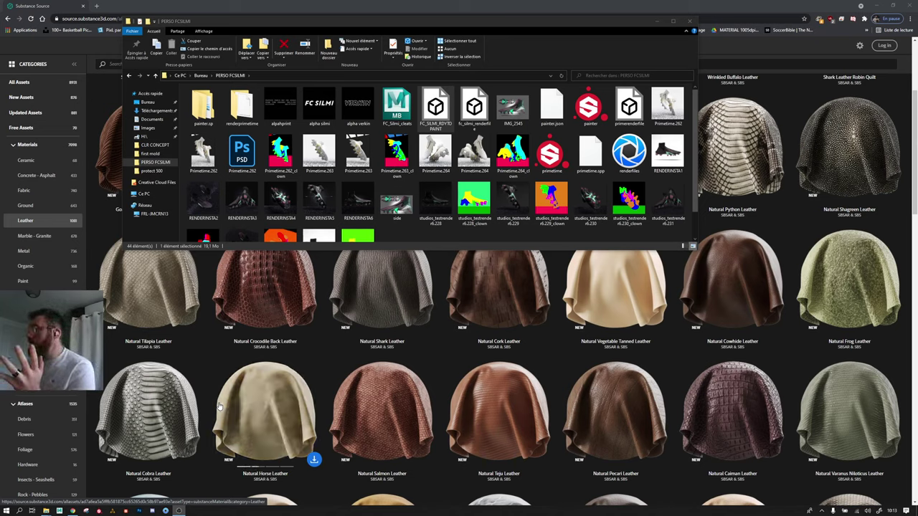
# Step: Open the primetime .spp project from File Explorer to reload the textured boot
pyautogui.doubleClick(541, 156)
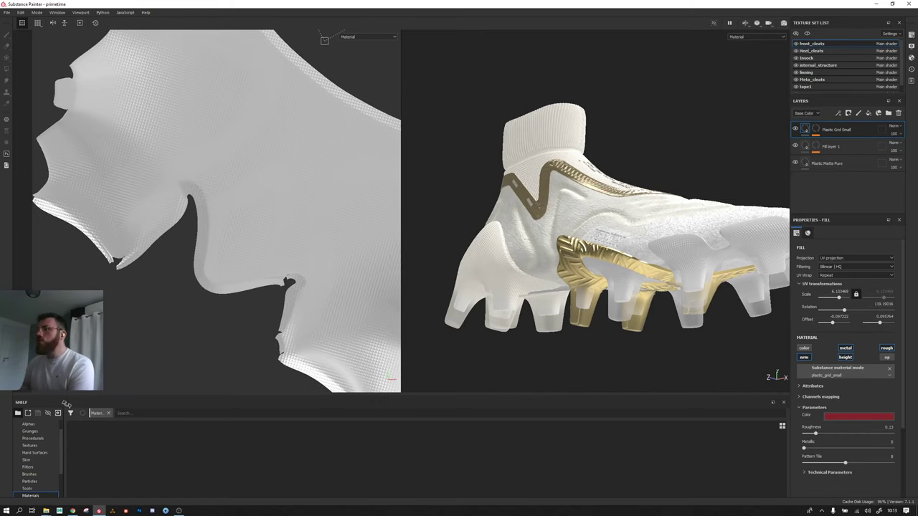
# Step: Browse the shelf's Environments, Color profiles, Materials and Tools, ending on Particles
pyautogui.scroll(-2, 35, 459)
pyautogui.click(39, 482)
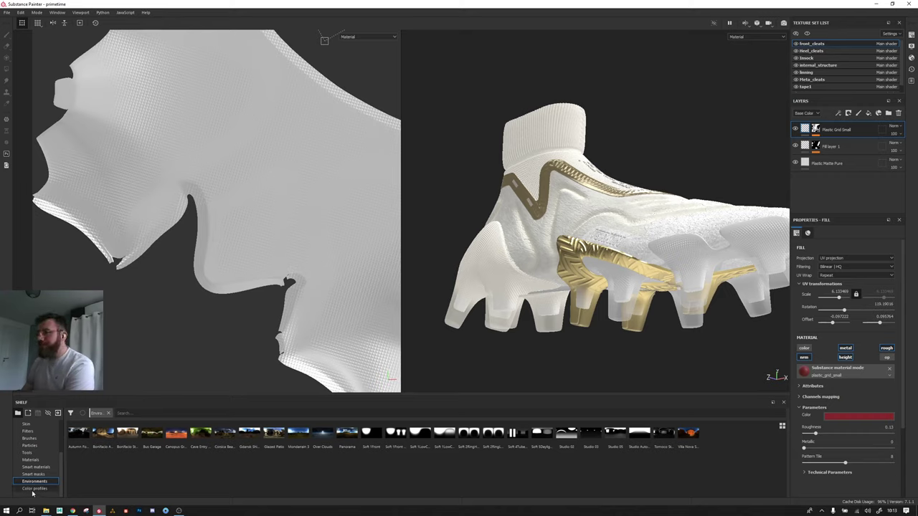
pyautogui.click(32, 491)
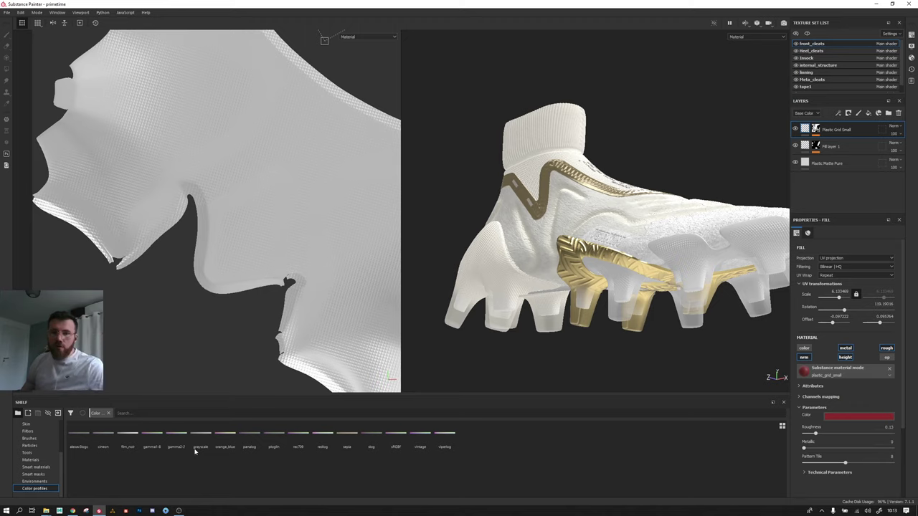
pyautogui.scroll(1, 43, 493)
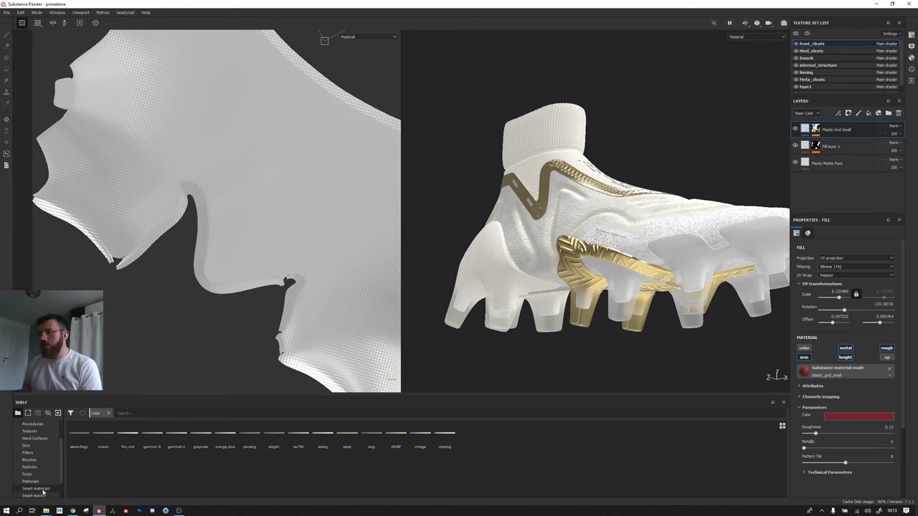
pyautogui.click(42, 482)
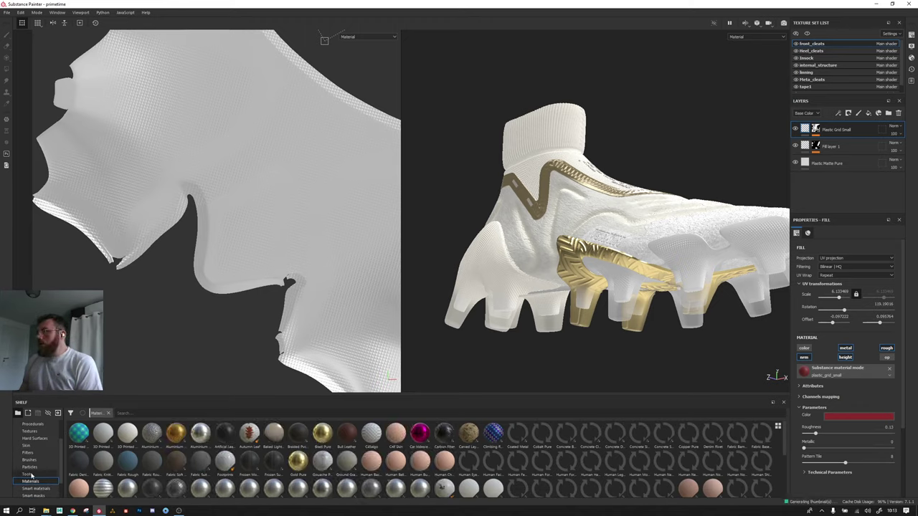
pyautogui.click(28, 474)
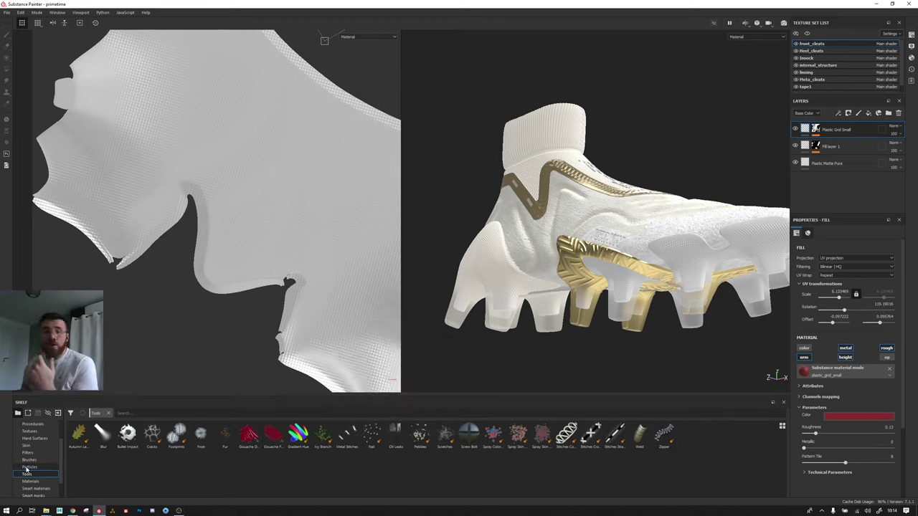
pyautogui.click(27, 467)
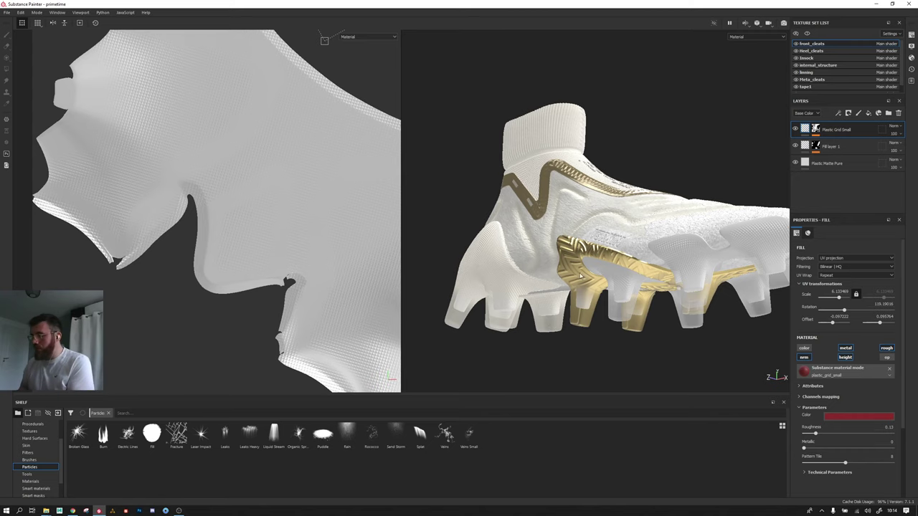
# Step: Switch to the heel_cleats texture set, zoom onto the heel cleats, and add a paint layer
pyautogui.keyDown('alt'); pyautogui.moveTo(582, 276); pyautogui.dragTo(702, 224); pyautogui.keyUp('alt')
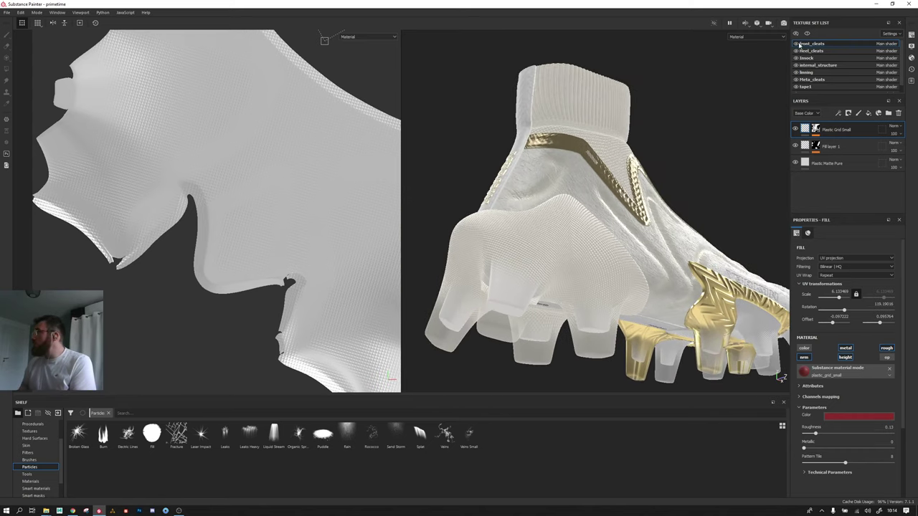
pyautogui.click(811, 50)
pyautogui.moveTo(559, 229)
pyautogui.keyDown('alt'); pyautogui.mouseDown()
pyautogui.moveTo(522, 246)
pyautogui.moveTo(595, 262)
pyautogui.moveTo(516, 359)
pyautogui.mouseUp(); pyautogui.keyUp('alt')
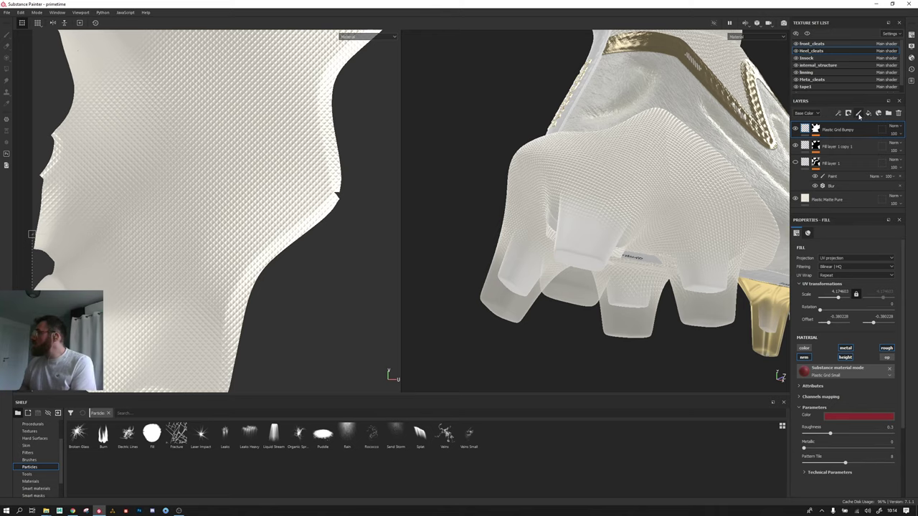
pyautogui.hotkey('ctrl', 'shift', 'n')
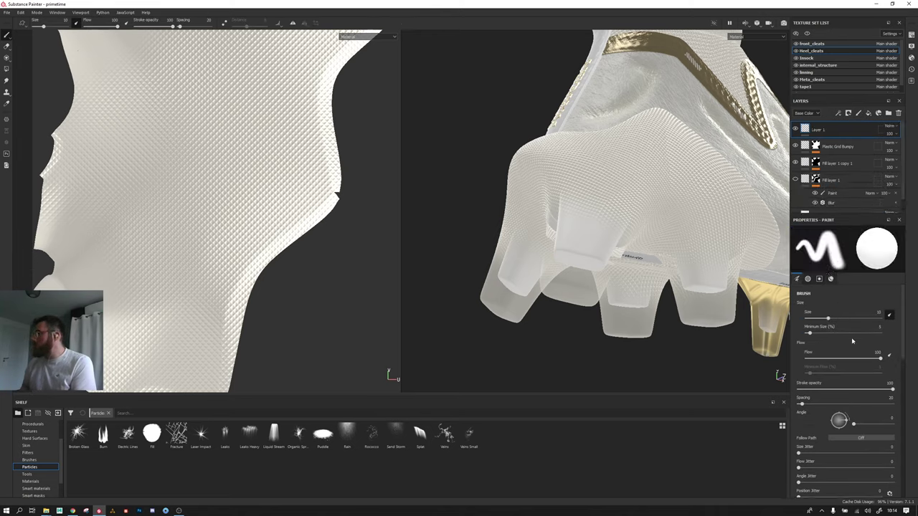
pyautogui.scroll(-2, 826, 398)
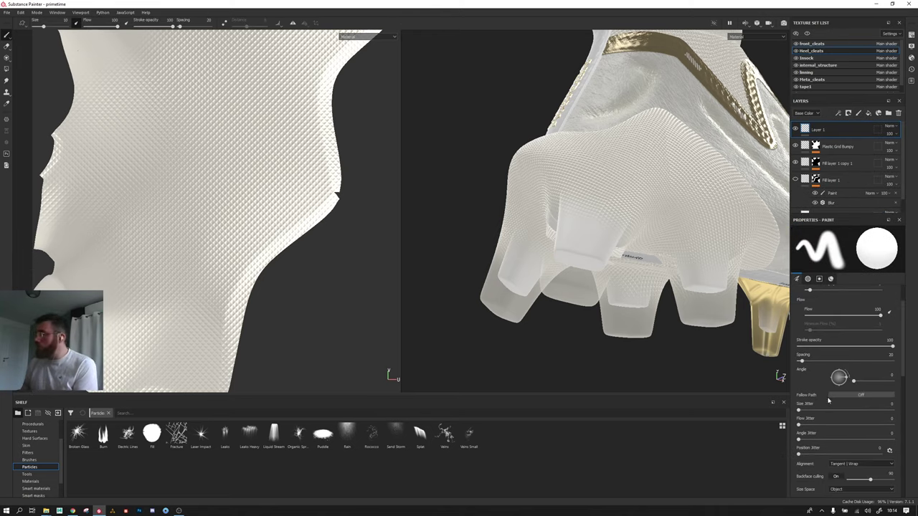
pyautogui.scroll(-5, 825, 398)
pyautogui.scroll(-3, 818, 391)
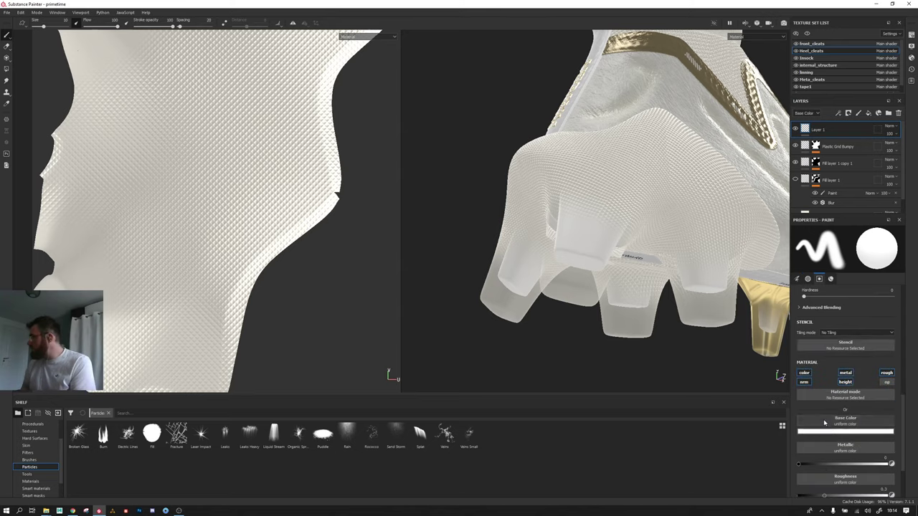
# Step: Disable metal and height for the paint, set base colour black, and pick the Fracture particle
pyautogui.click(852, 374)
pyautogui.click(845, 382)
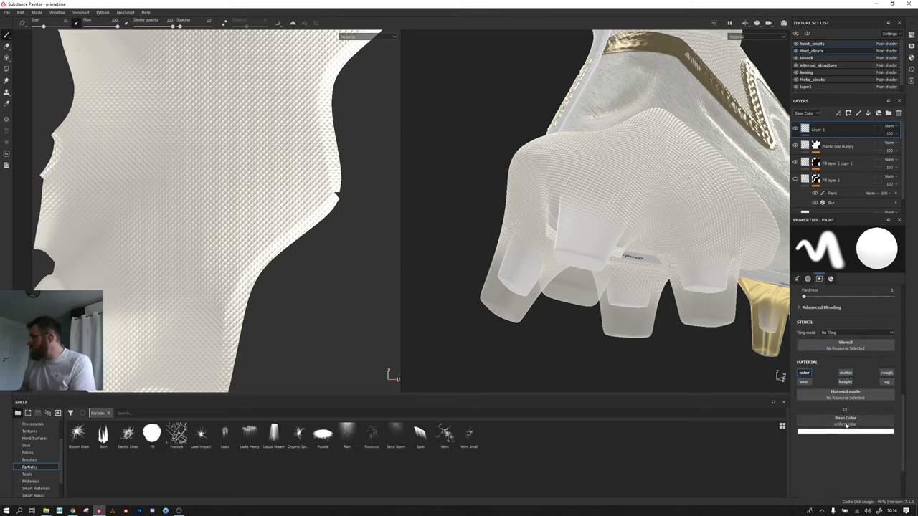
pyautogui.click(845, 431)
pyautogui.click(825, 434)
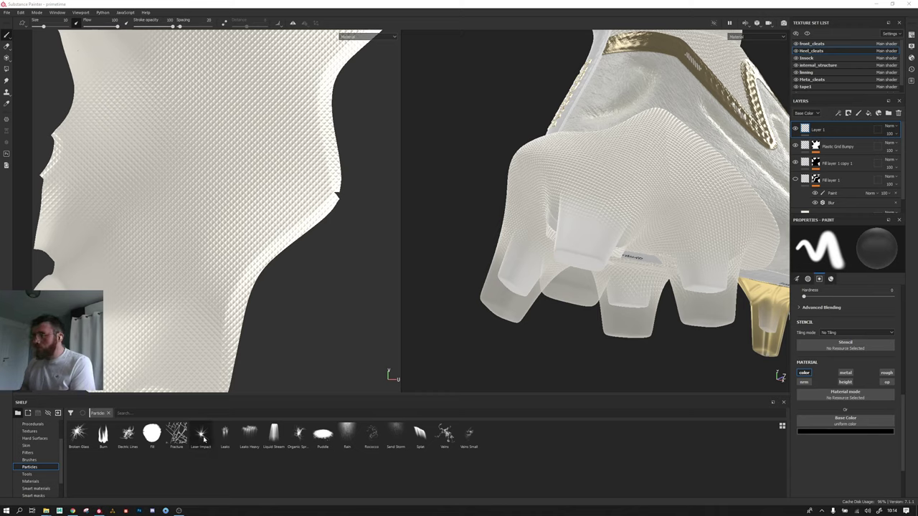
pyautogui.click(174, 432)
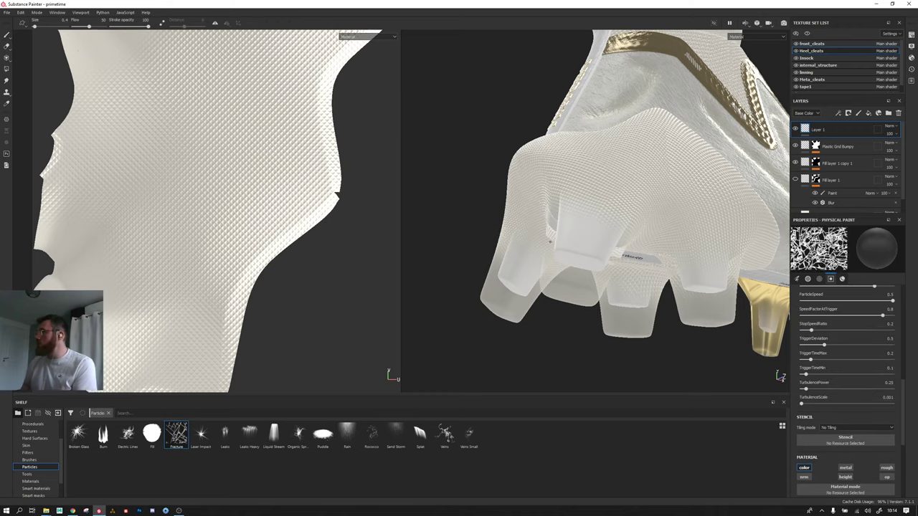
# Step: Spray Fracture cracks across the sole, check them from the heel, then delete the paint layer
pyautogui.moveTo(573, 243); pyautogui.dragTo(639, 325)
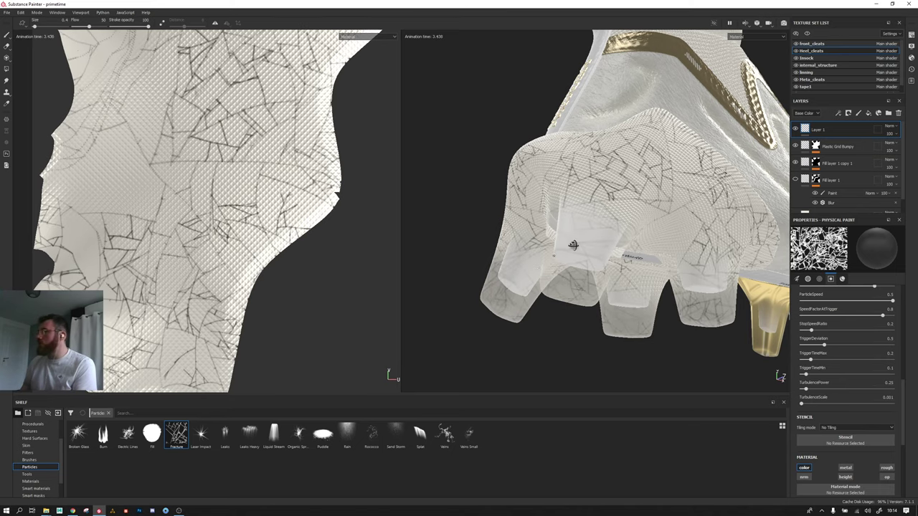
pyautogui.moveTo(580, 250)
pyautogui.keyDown('alt'); pyautogui.mouseDown()
pyautogui.moveTo(652, 260)
pyautogui.moveTo(629, 280)
pyautogui.moveTo(546, 274)
pyautogui.mouseUp(); pyautogui.keyUp('alt')
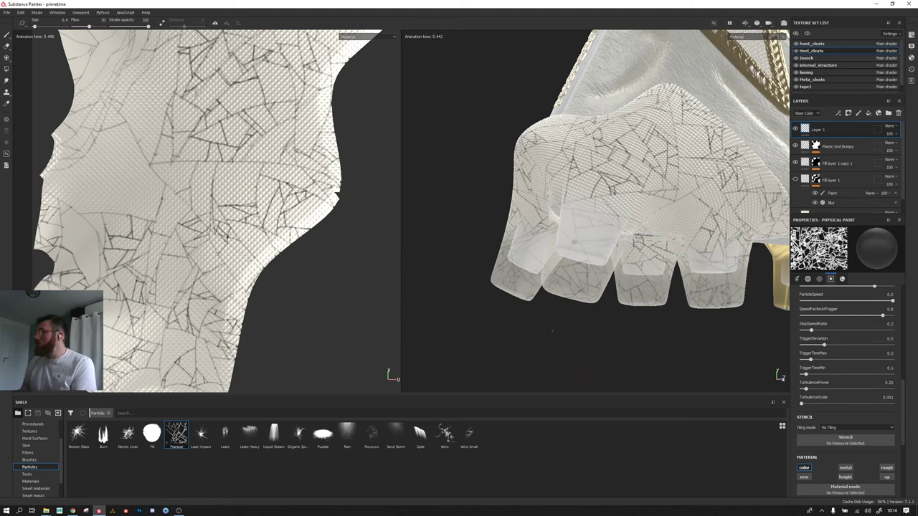
pyautogui.click(898, 113)
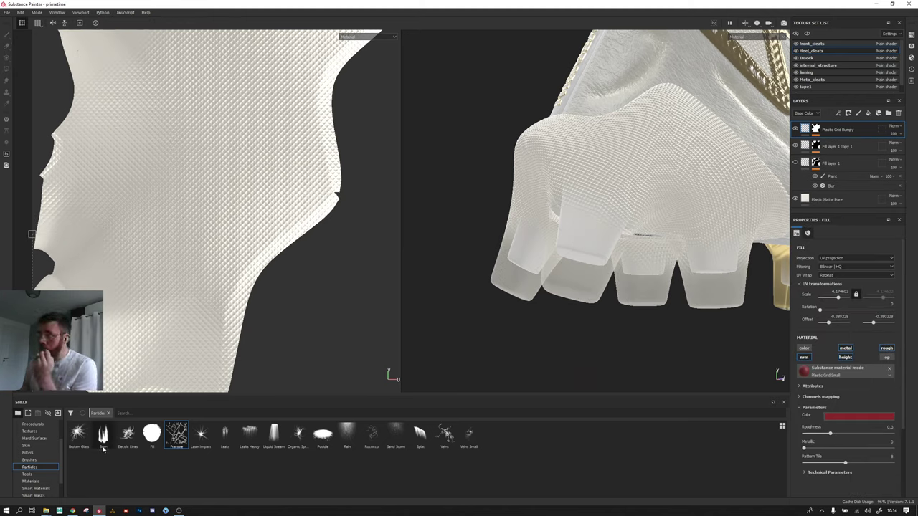
# Step: Scroll through the shelf's Brushes, then view Filters and finally the Skin presets
pyautogui.click(30, 461)
pyautogui.moveTo(227, 462)
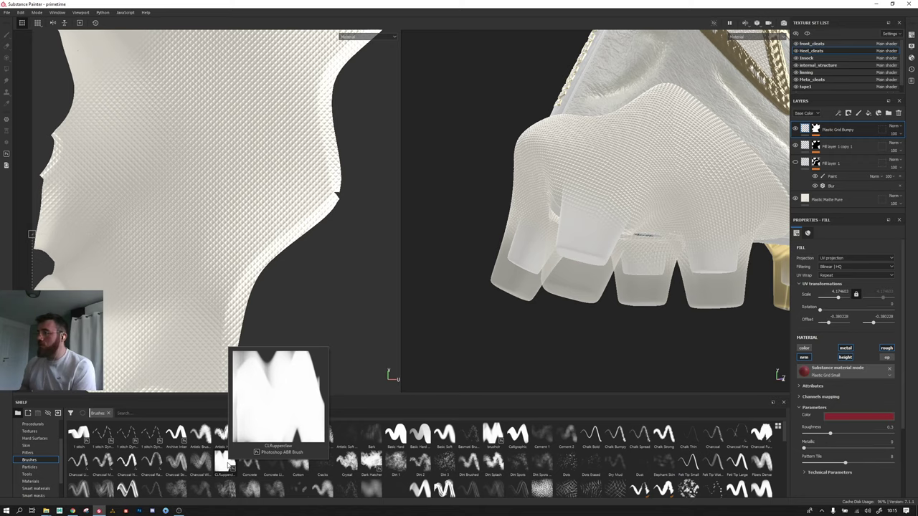
pyautogui.scroll(-5, 495, 439)
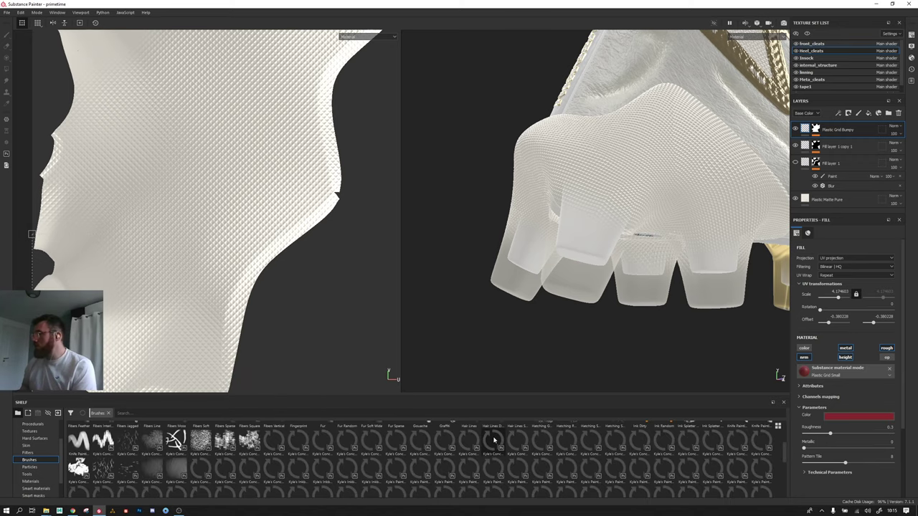
pyautogui.scroll(-2, 362, 452)
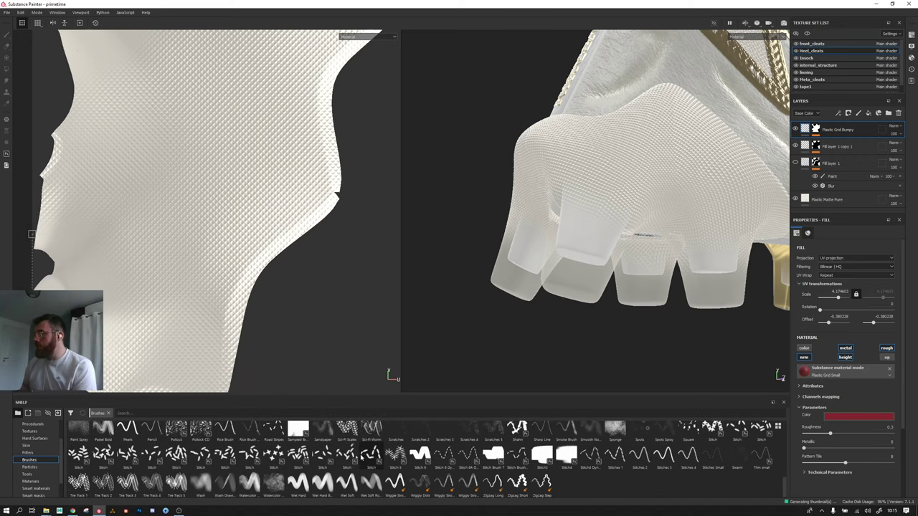
pyautogui.scroll(2, 373, 459)
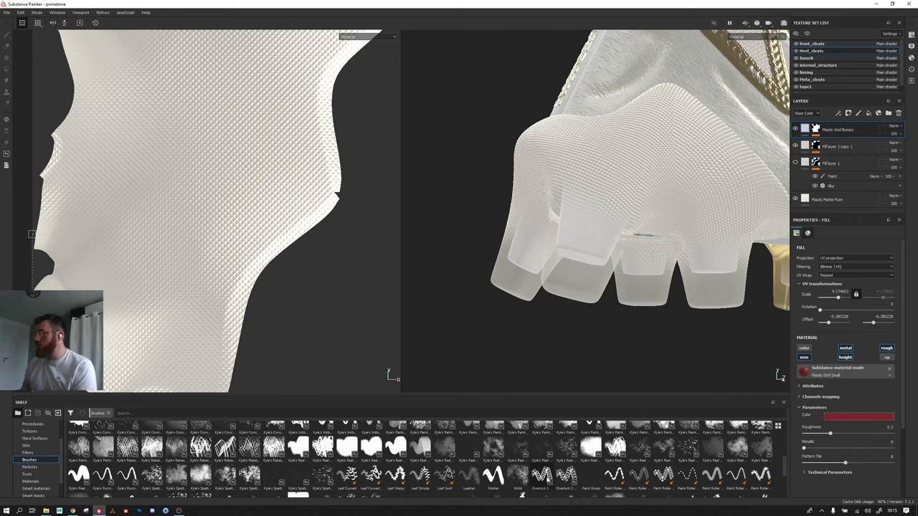
pyautogui.moveTo(567, 476)
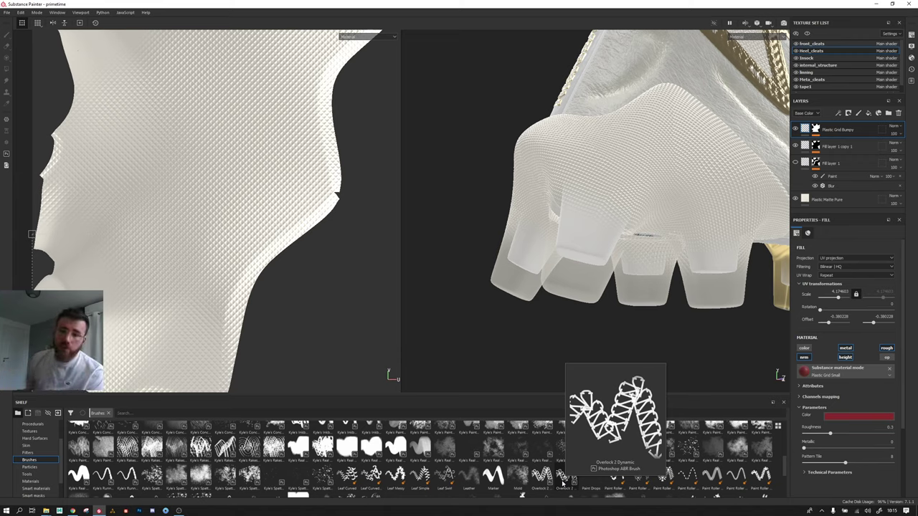
pyautogui.click(28, 452)
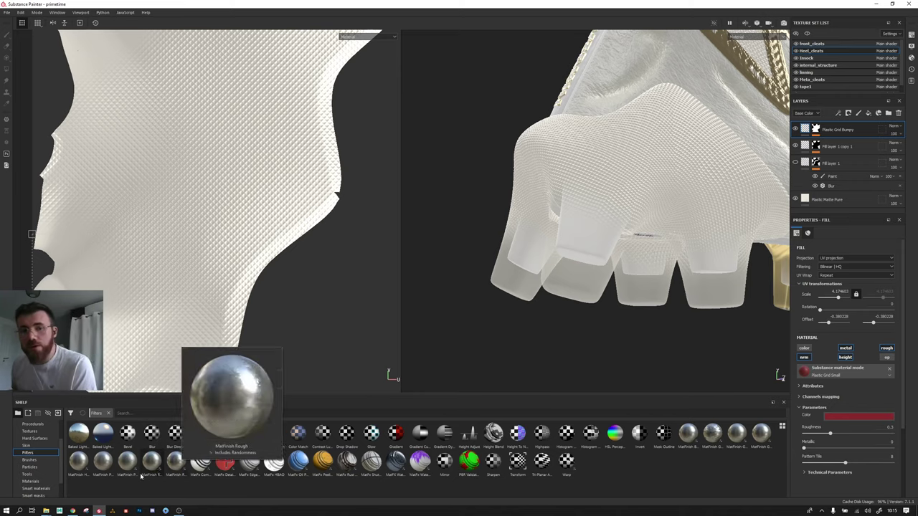
pyautogui.click(45, 447)
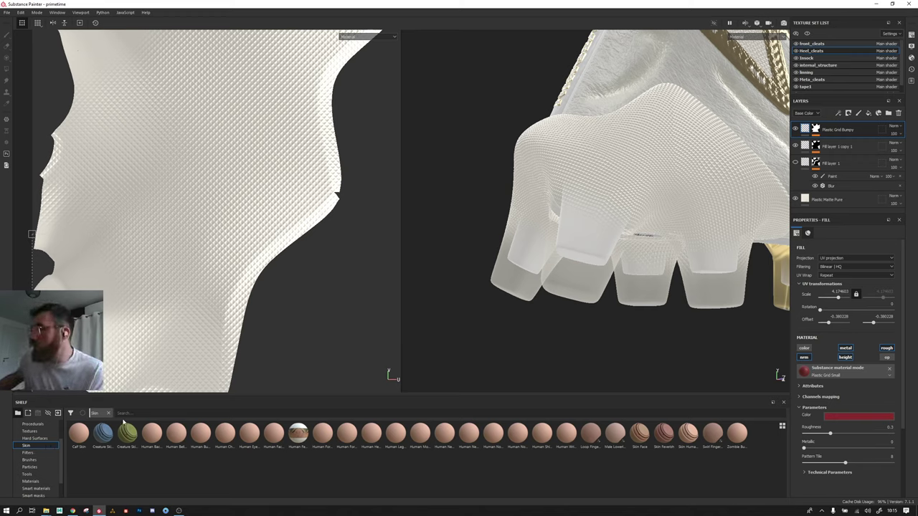
# Step: Scroll through the Hard Surfaces stamps, then view Textures and finally Procedurals on the shelf
pyautogui.click(34, 438)
pyautogui.scroll(2, 43, 470)
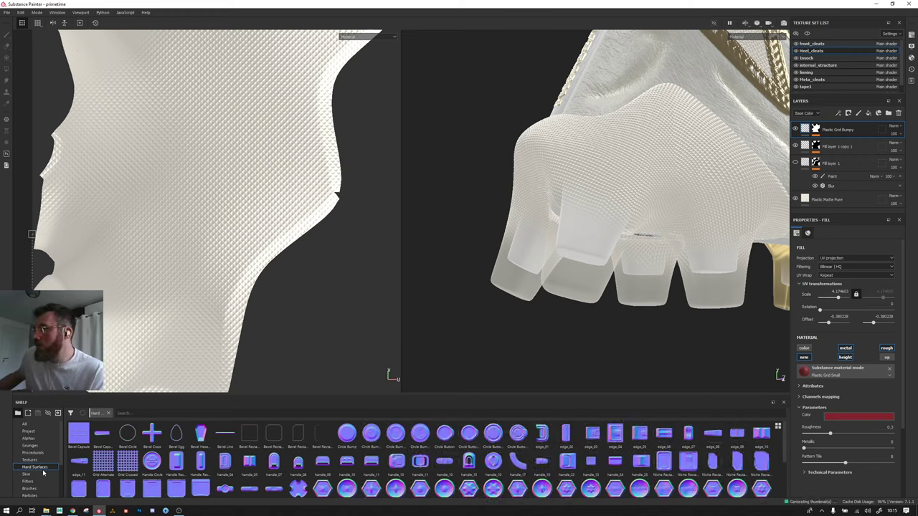
pyautogui.scroll(-2, 309, 461)
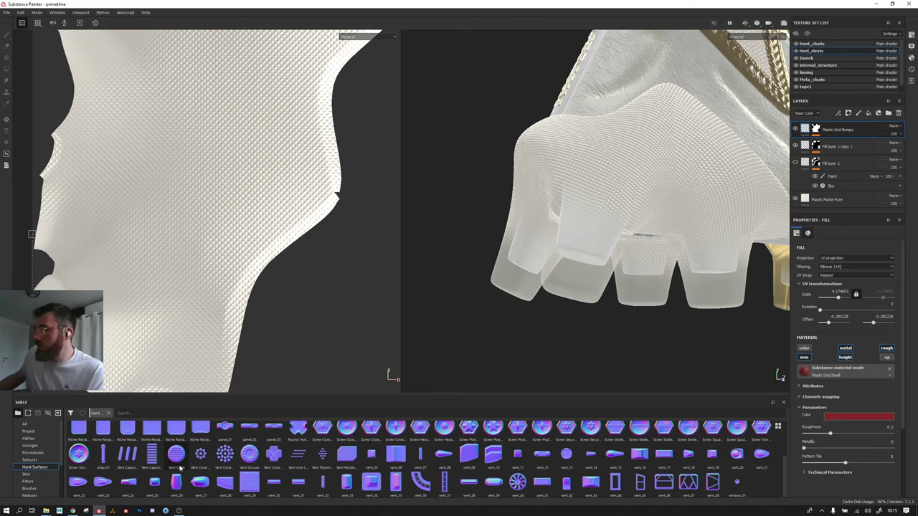
pyautogui.scroll(2, 493, 481)
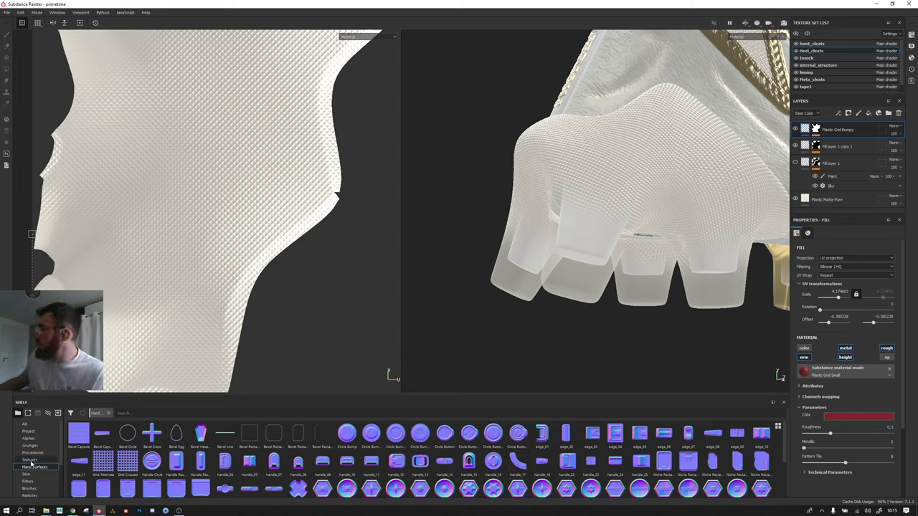
pyautogui.click(30, 461)
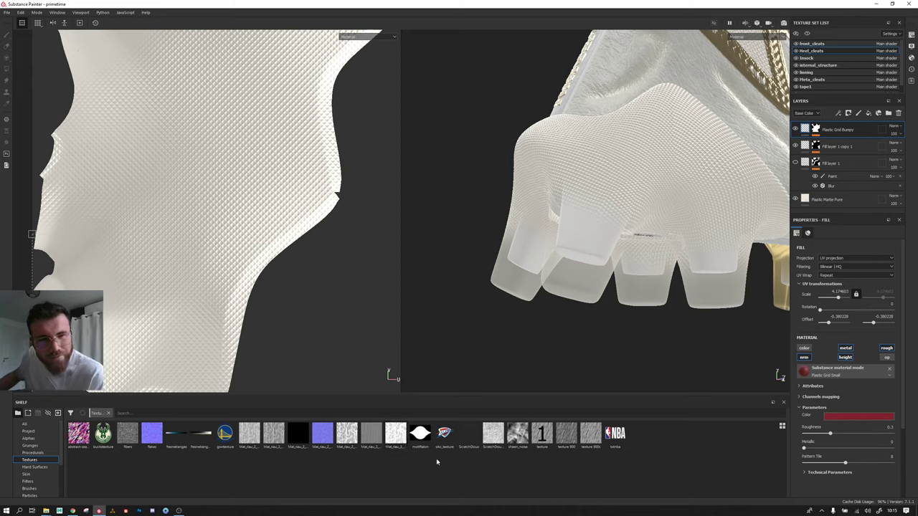
pyautogui.click(32, 452)
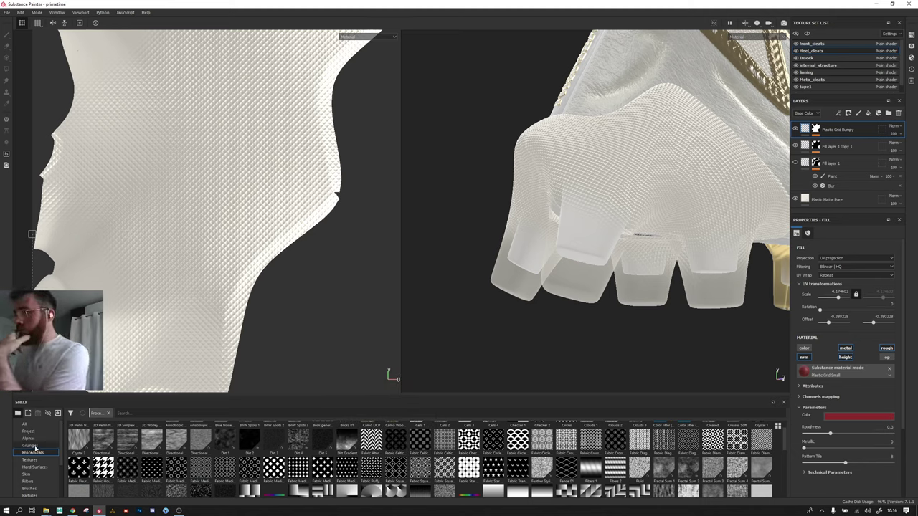
# Step: Browse the Grunges collection, then scroll through the Alphas collection on the shelf
pyautogui.click(29, 446)
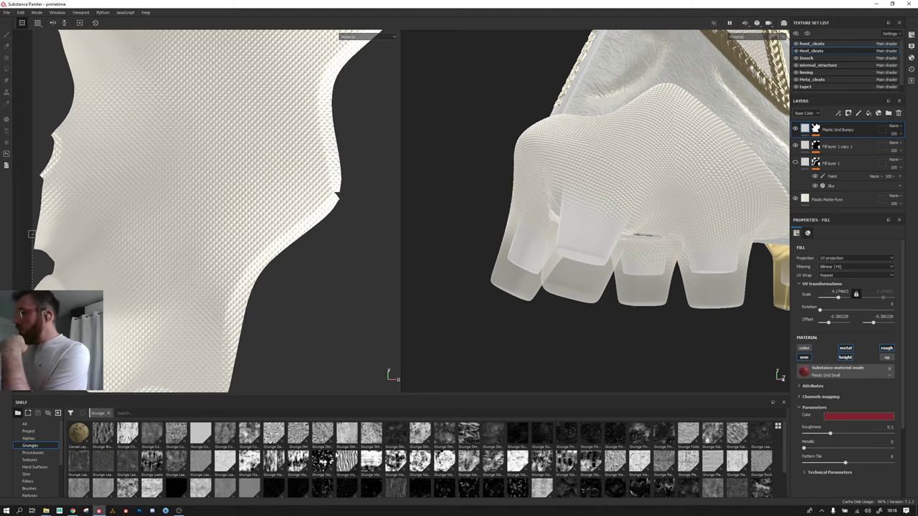
pyautogui.scroll(-1, 335, 452)
pyautogui.scroll(1, 336, 452)
pyautogui.click(27, 438)
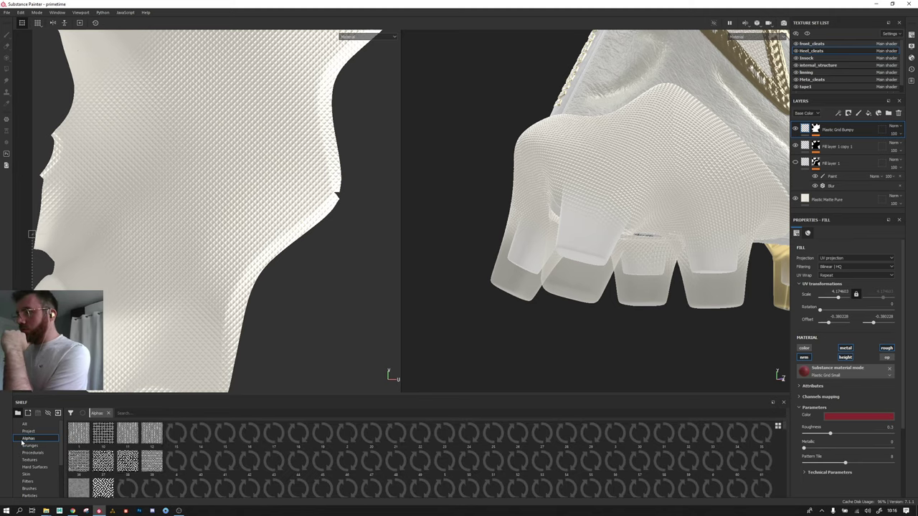
pyautogui.scroll(-3, 317, 461)
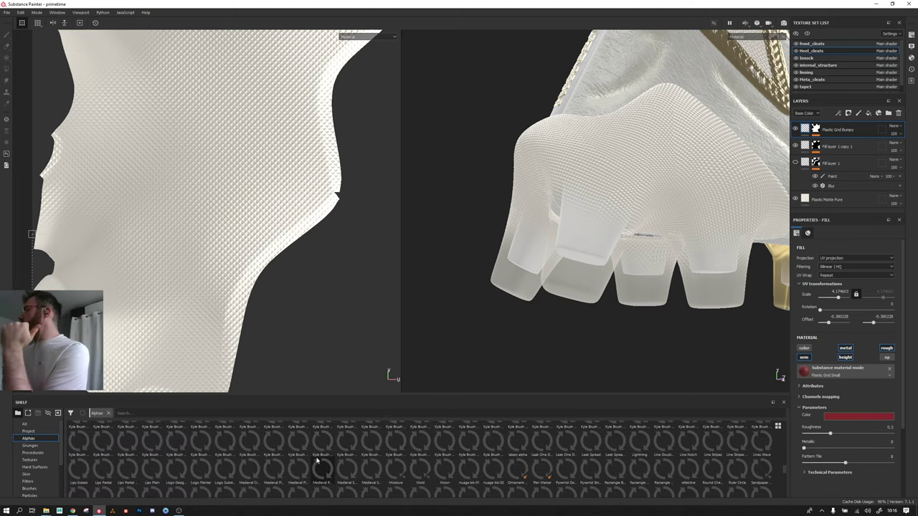
pyautogui.scroll(-3, 317, 461)
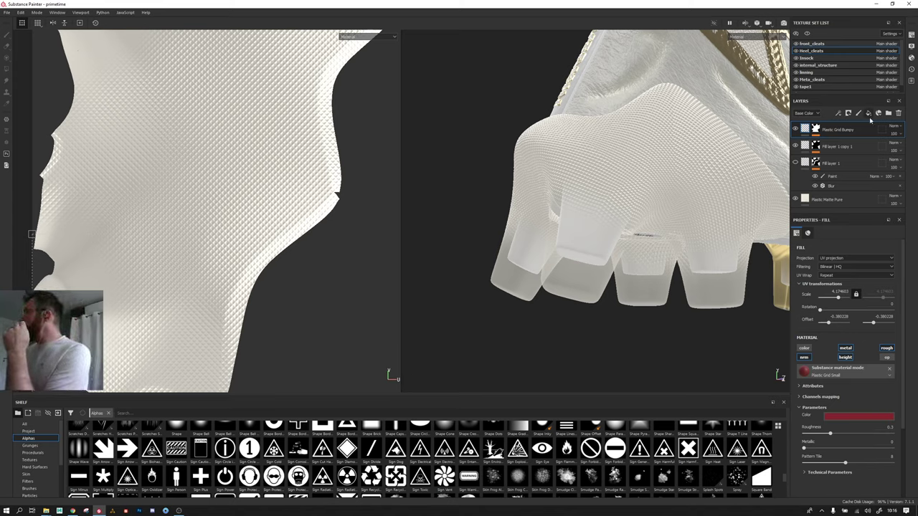
pyautogui.scroll(-5, 255, 465)
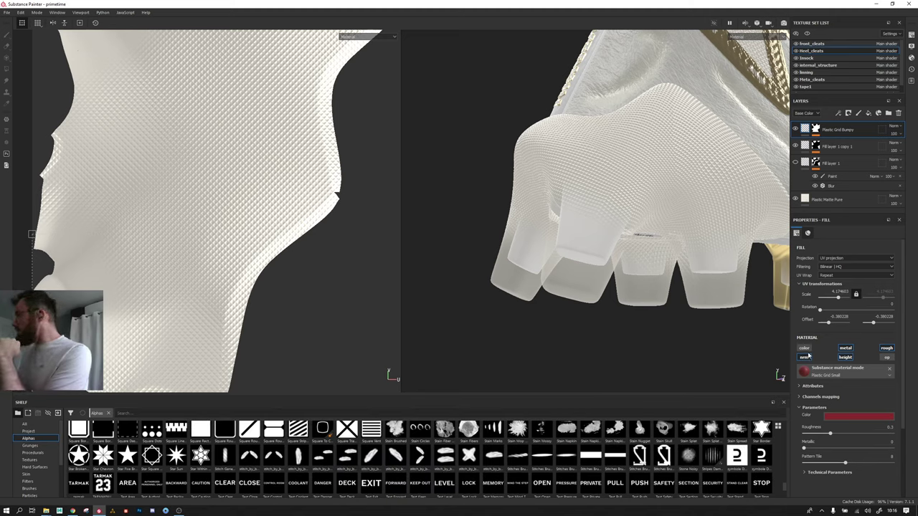
# Step: Add a new paint layer with the color channel enabled and pick the symbol alpha as brush tip
pyautogui.click(859, 114)
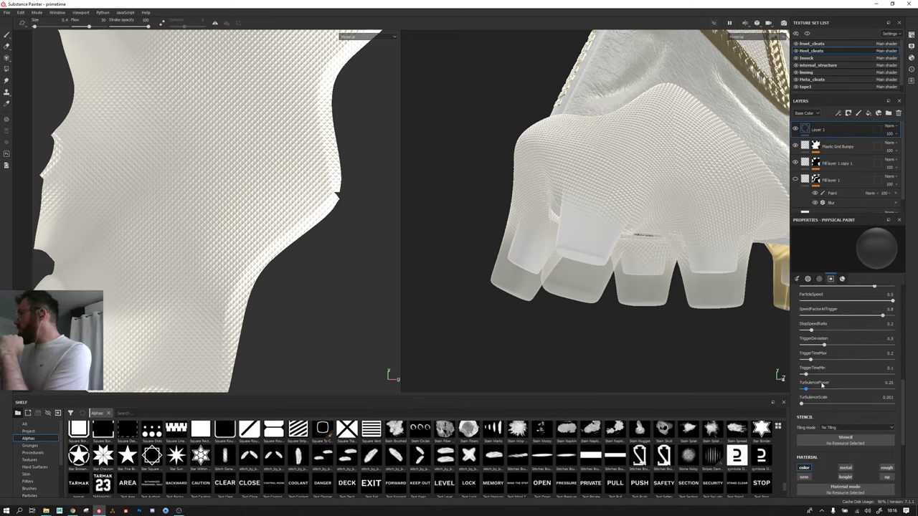
pyautogui.click(805, 468)
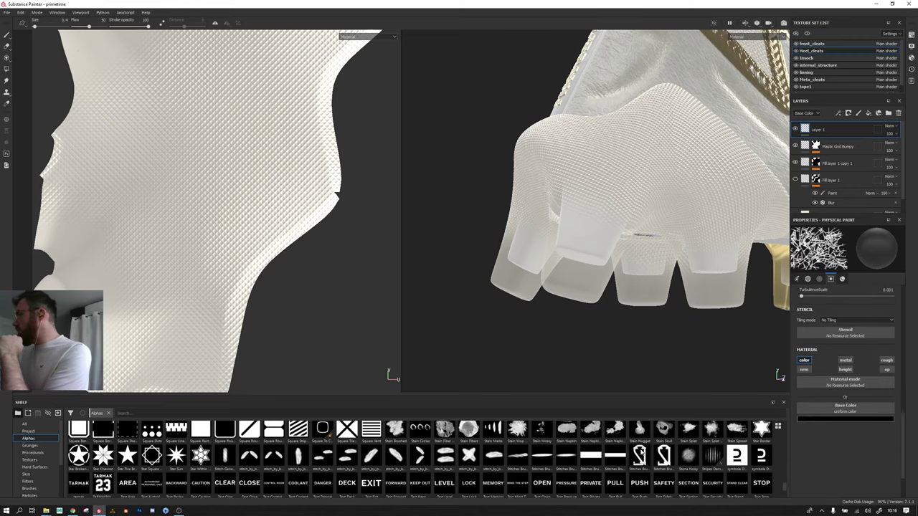
pyautogui.scroll(-2, 351, 473)
pyautogui.scroll(3, 352, 473)
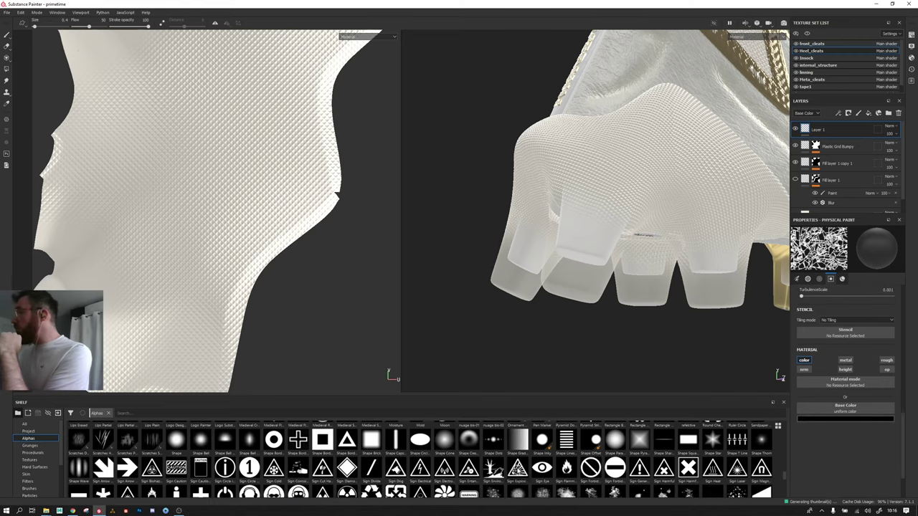
pyautogui.scroll(2, 762, 466)
pyautogui.scroll(2, 759, 467)
pyautogui.scroll(3, 756, 466)
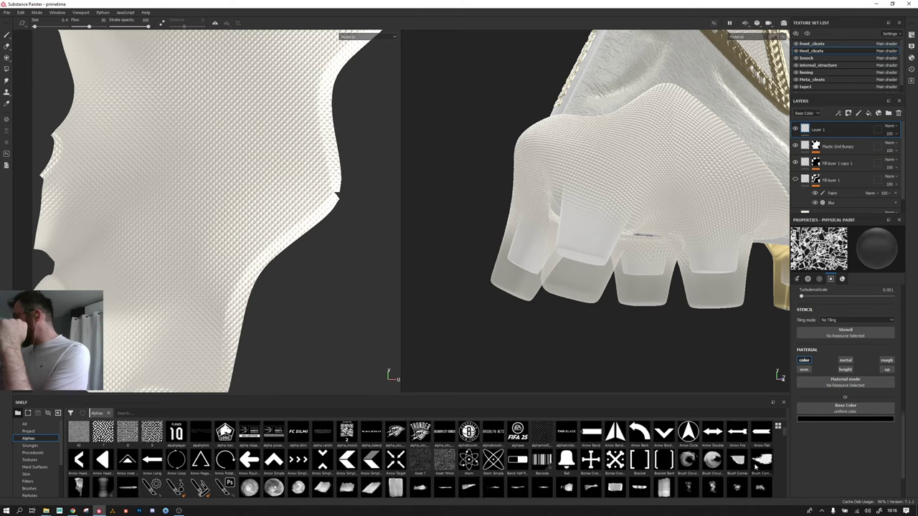
pyautogui.scroll(2, 755, 468)
pyautogui.scroll(-3, 755, 467)
pyautogui.scroll(-3, 756, 469)
pyautogui.scroll(-3, 757, 473)
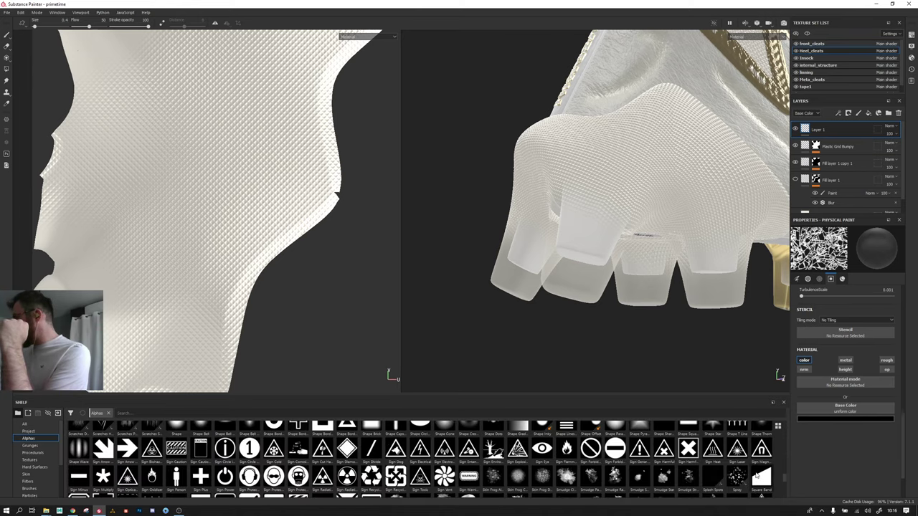
pyautogui.scroll(-3, 756, 475)
pyautogui.scroll(2, 756, 475)
pyautogui.scroll(1, 746, 482)
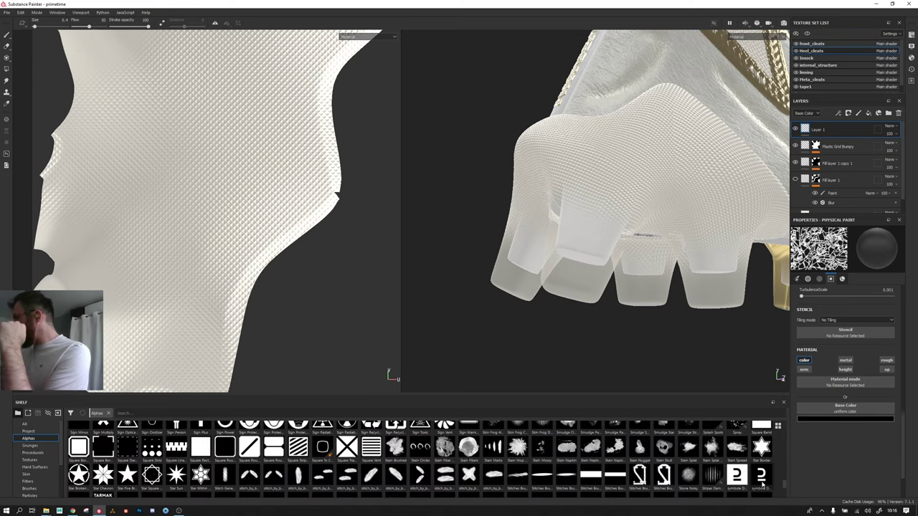
pyautogui.click(760, 483)
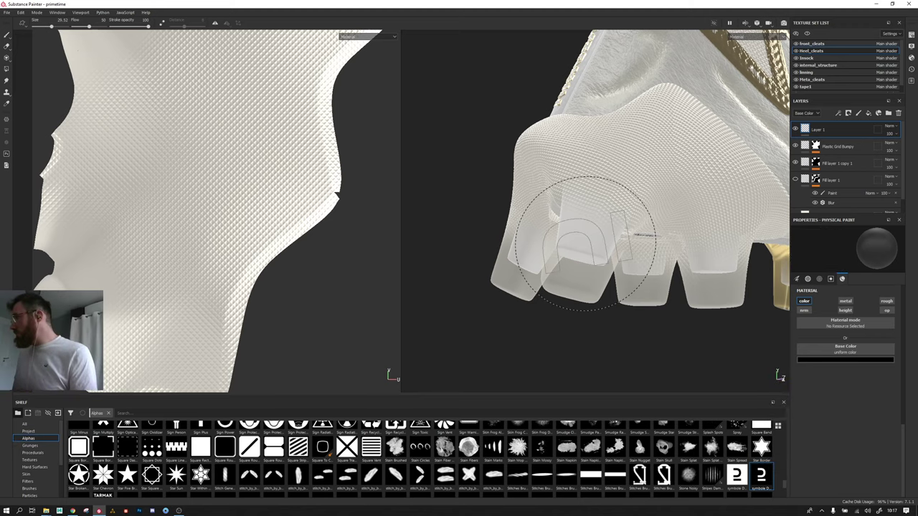
# Step: Enlarge the brush to about 11, spray a trial particle splatter on the boot, then undo it
pyautogui.keyDown('ctrl'); pyautogui.moveTo(594, 246); pyautogui.dragTo(587, 239, button='right'); pyautogui.keyUp('ctrl')
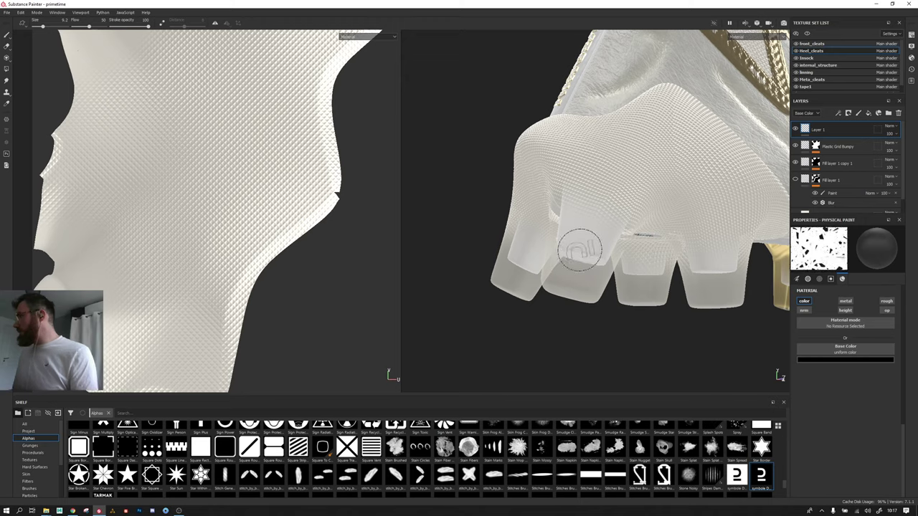
pyautogui.keyDown('ctrl'); pyautogui.moveTo(580, 250); pyautogui.dragTo(580, 251, button='right'); pyautogui.keyUp('ctrl')
pyautogui.moveTo(577, 247); pyautogui.dragTo(584, 308)
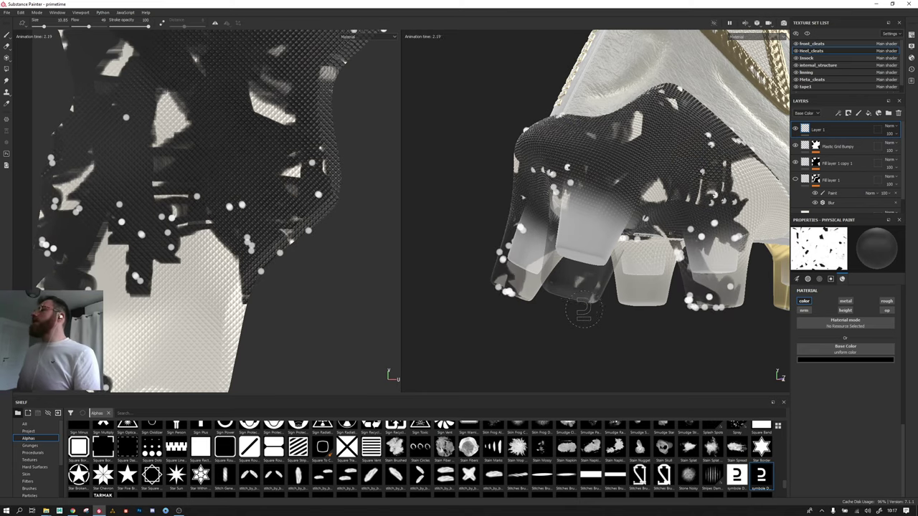
pyautogui.hotkey('ctrl', 'z')
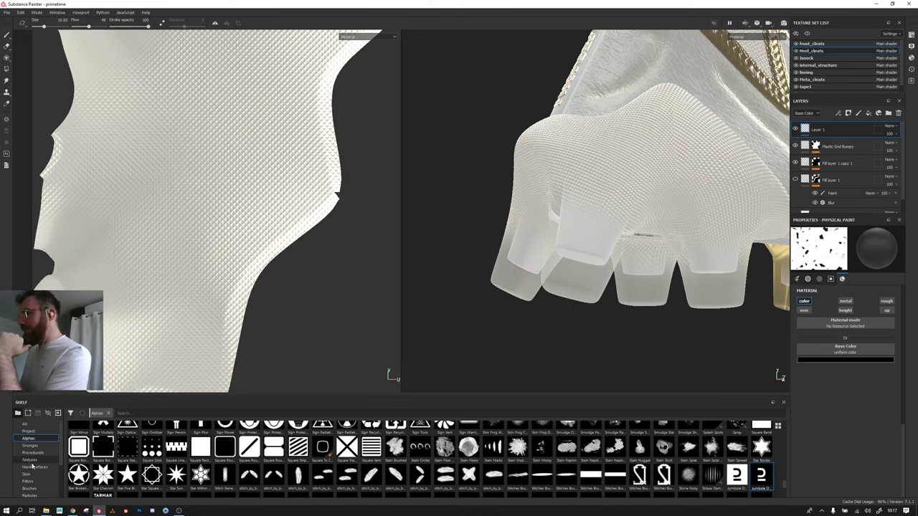
# Step: Switch to the Basic Hard brush with the letter-shaped symbol alpha, sized to about 19
pyautogui.click(29, 488)
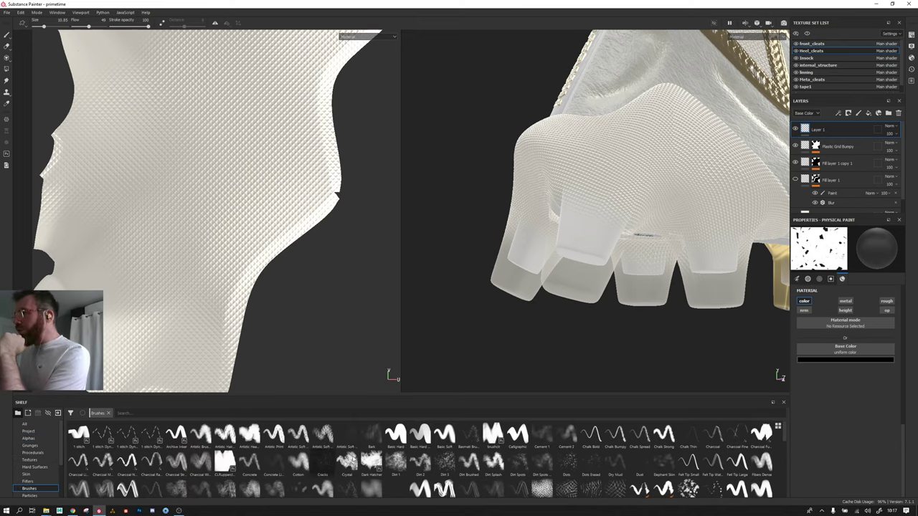
pyautogui.click(395, 434)
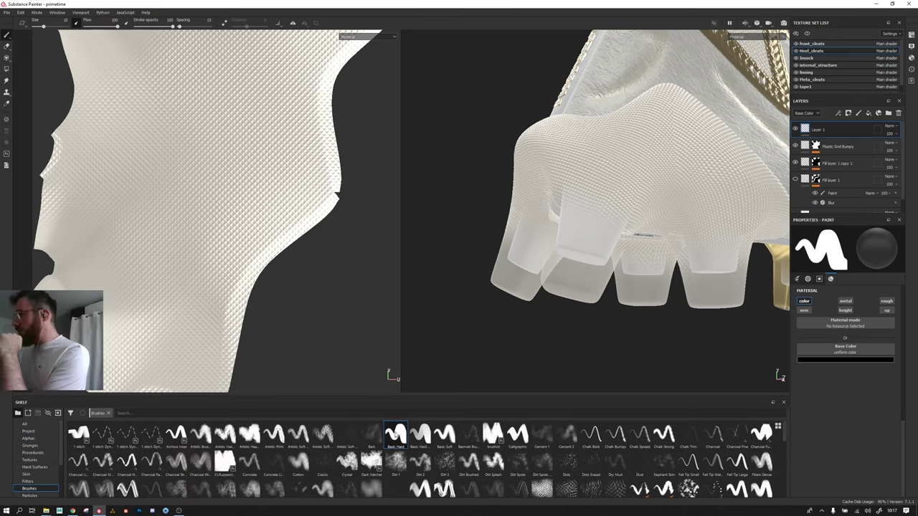
pyautogui.click(37, 440)
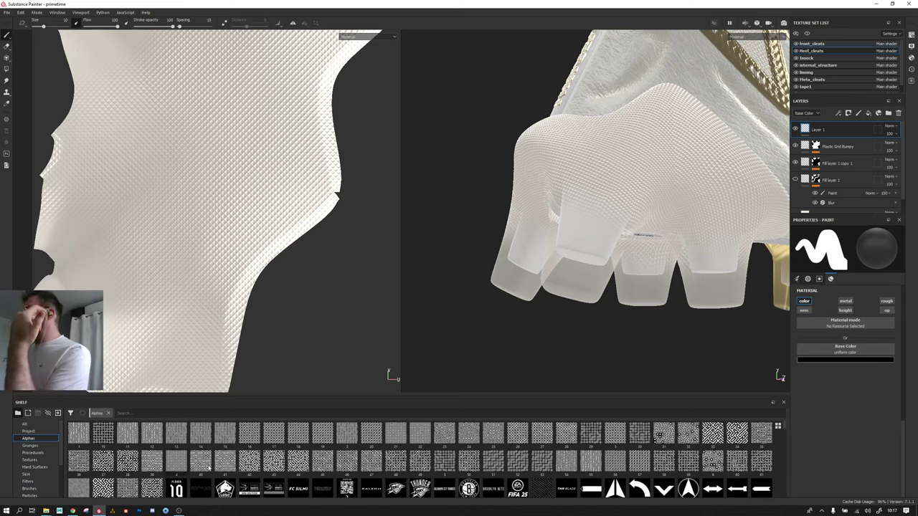
pyautogui.scroll(-5, 209, 467)
pyautogui.scroll(-5, 209, 467)
pyautogui.scroll(-5, 209, 467)
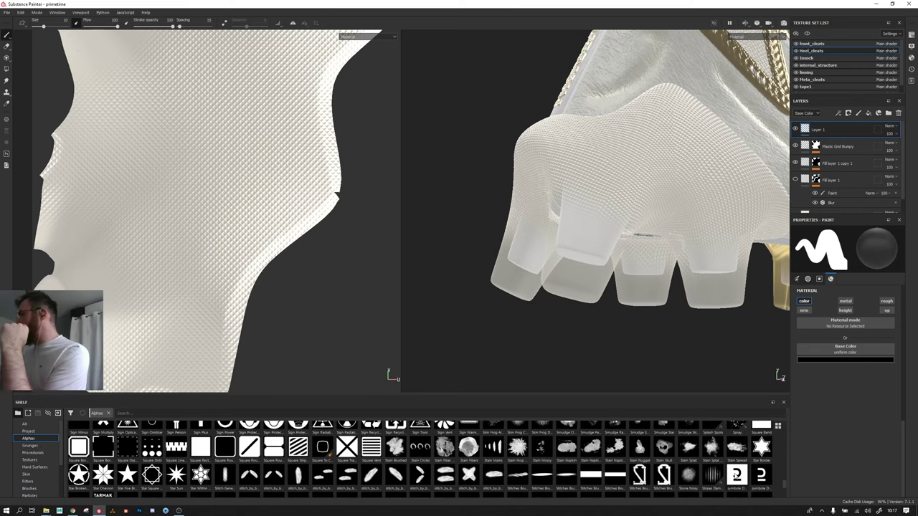
pyautogui.click(761, 475)
pyautogui.keyDown('ctrl'); pyautogui.moveTo(580, 232); pyautogui.dragTo(582, 240, button='right'); pyautogui.keyUp('ctrl')
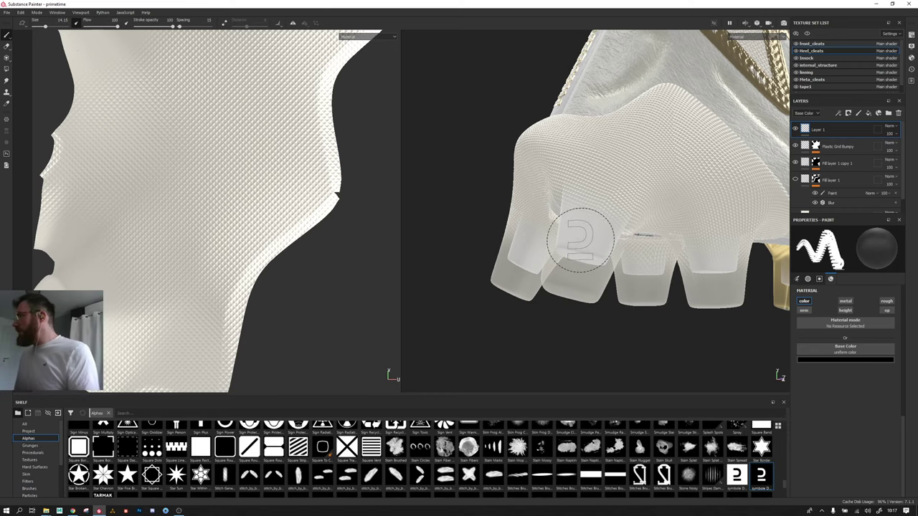
pyautogui.keyDown('ctrl'); pyautogui.moveTo(581, 239); pyautogui.dragTo(583, 240); pyautogui.keyUp('ctrl')
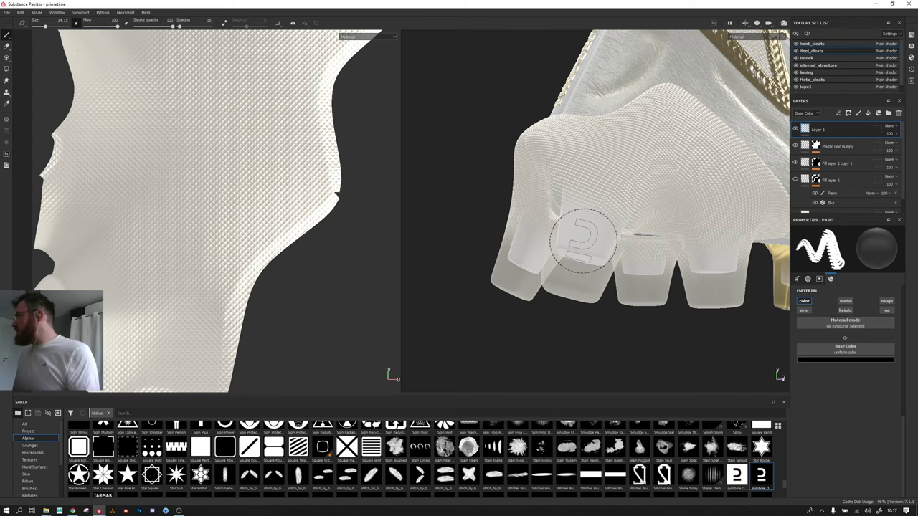
pyautogui.keyDown('ctrl'); pyautogui.moveTo(583, 240); pyautogui.dragTo(586, 240, button='right'); pyautogui.keyUp('ctrl')
# Step: Enable the opacity channel, test-stamp the symbol on the heel, then undo the stamps
pyautogui.scroll(3, 610, 244)
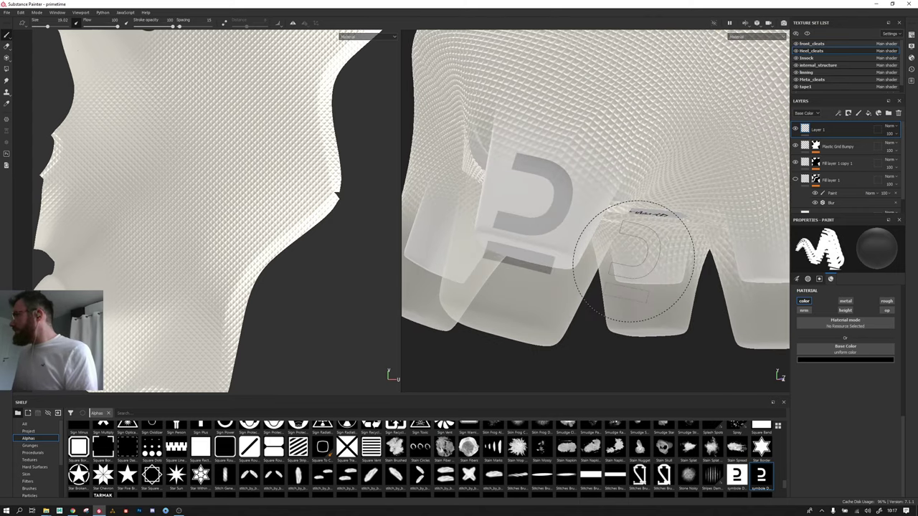
pyautogui.moveTo(635, 246)
pyautogui.keyDown('alt'); pyautogui.mouseDown()
pyautogui.moveTo(698, 241)
pyautogui.moveTo(662, 260)
pyautogui.mouseUp(); pyautogui.keyUp('alt')
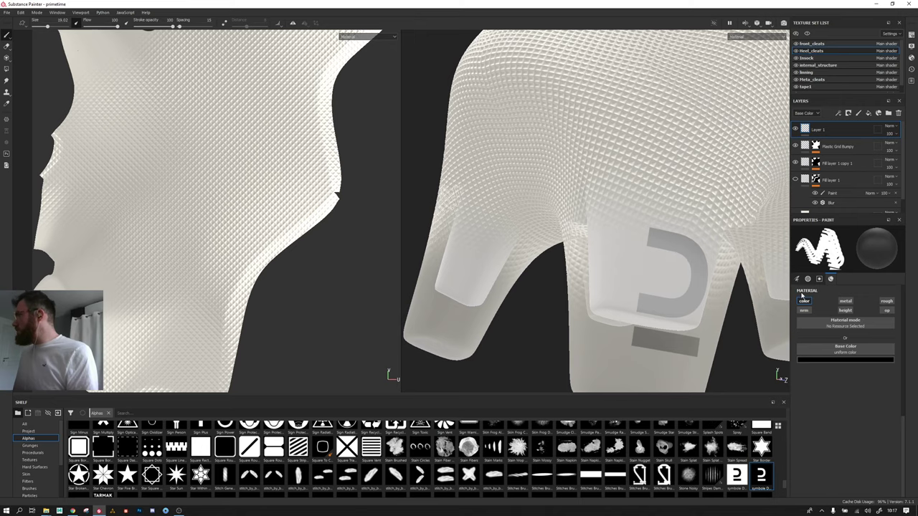
pyautogui.keyDown('alt'); pyautogui.moveTo(732, 330); pyautogui.dragTo(595, 225); pyautogui.keyUp('alt')
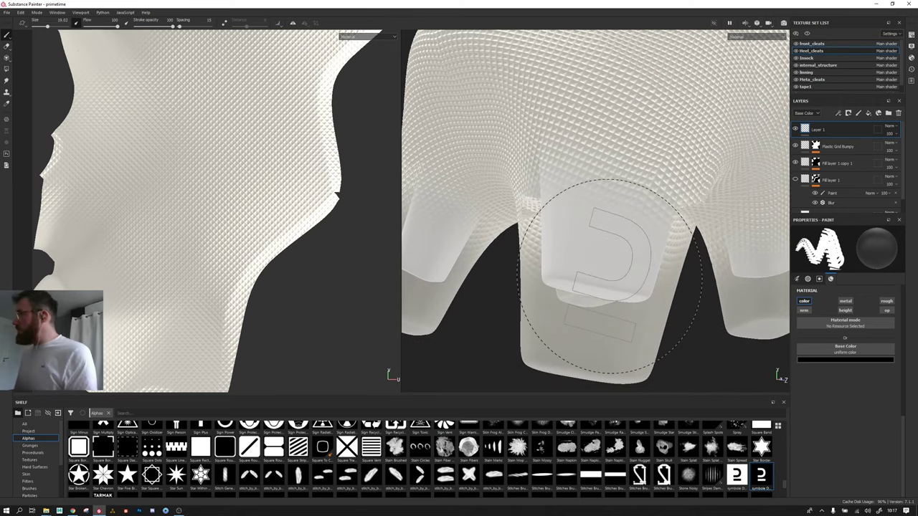
pyautogui.click(887, 310)
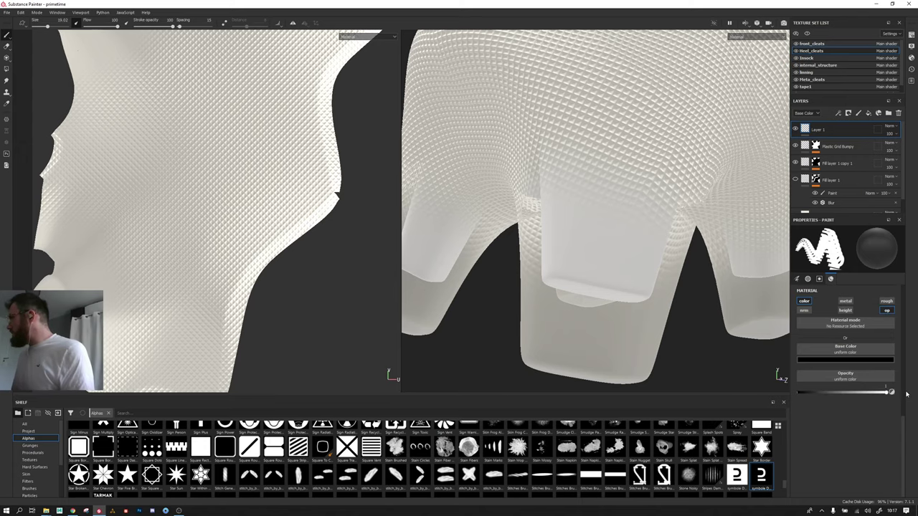
pyautogui.click(596, 237)
pyautogui.moveTo(677, 185)
pyautogui.keyDown('alt'); pyautogui.mouseDown()
pyautogui.moveTo(699, 120)
pyautogui.moveTo(734, 127)
pyautogui.moveTo(637, 209)
pyautogui.mouseUp(); pyautogui.keyUp('alt')
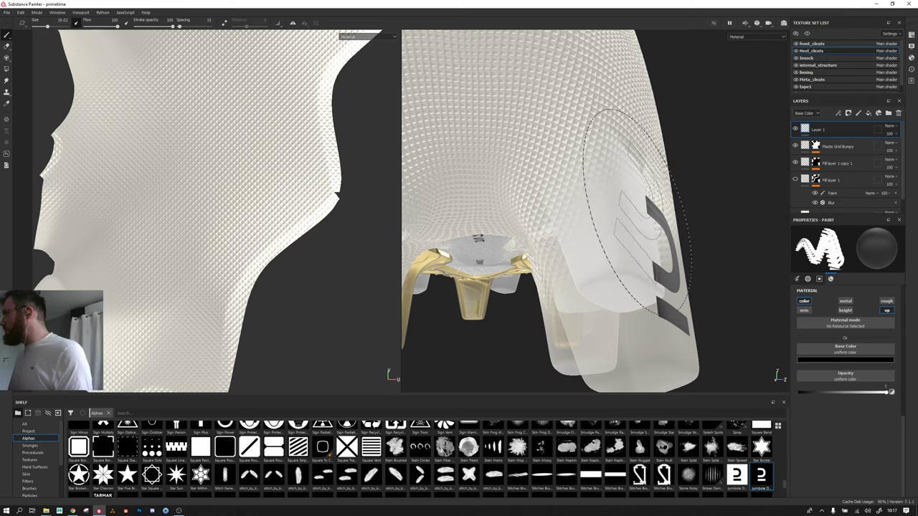
pyautogui.moveTo(655, 164)
pyautogui.keyDown('alt'); pyautogui.mouseDown()
pyautogui.moveTo(518, 170)
pyautogui.moveTo(614, 341)
pyautogui.mouseUp(); pyautogui.keyUp('alt')
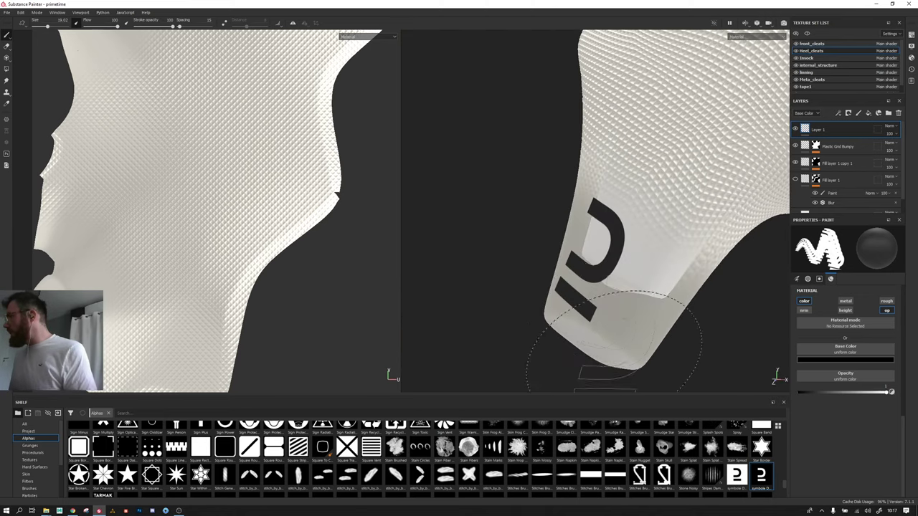
pyautogui.hotkey('ctrl', 'z')
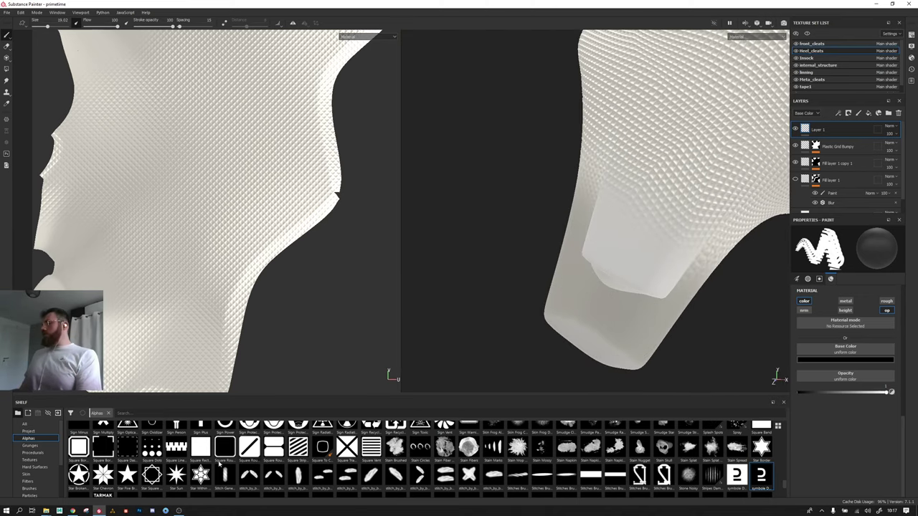
pyautogui.moveTo(46, 511)
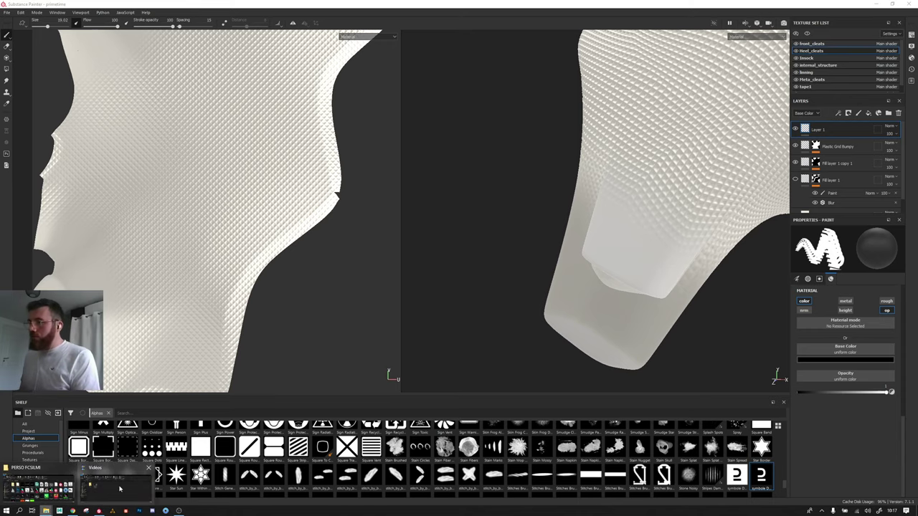
# Step: Preview the alphaprint image from the project folder in File Explorer, then close it
pyautogui.click(49, 492)
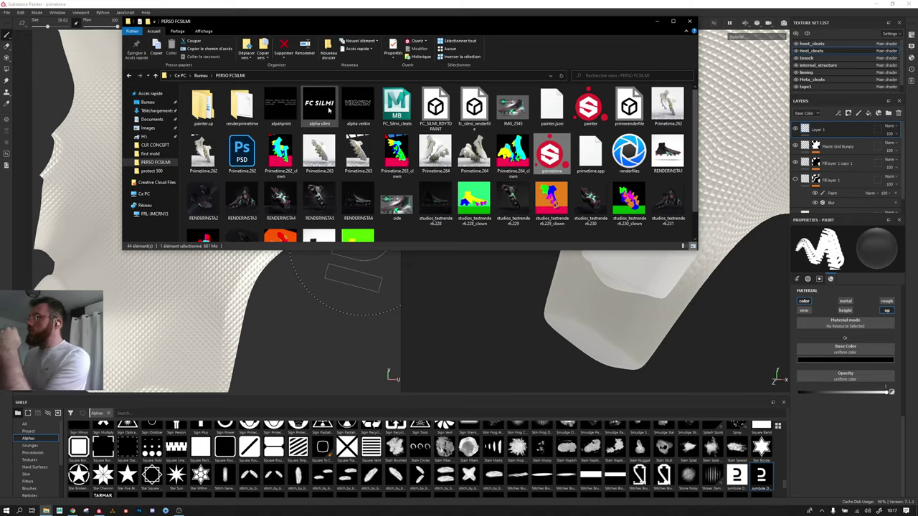
pyautogui.doubleClick(271, 111)
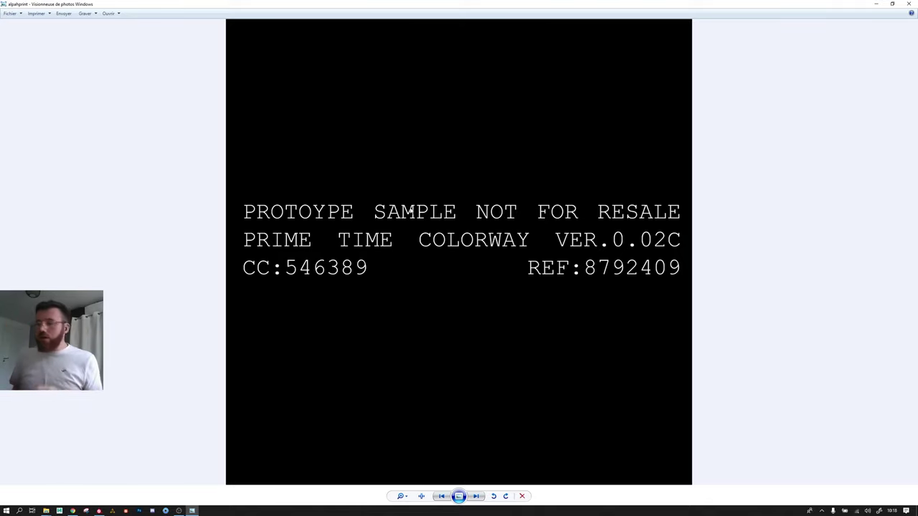
pyautogui.click(908, 6)
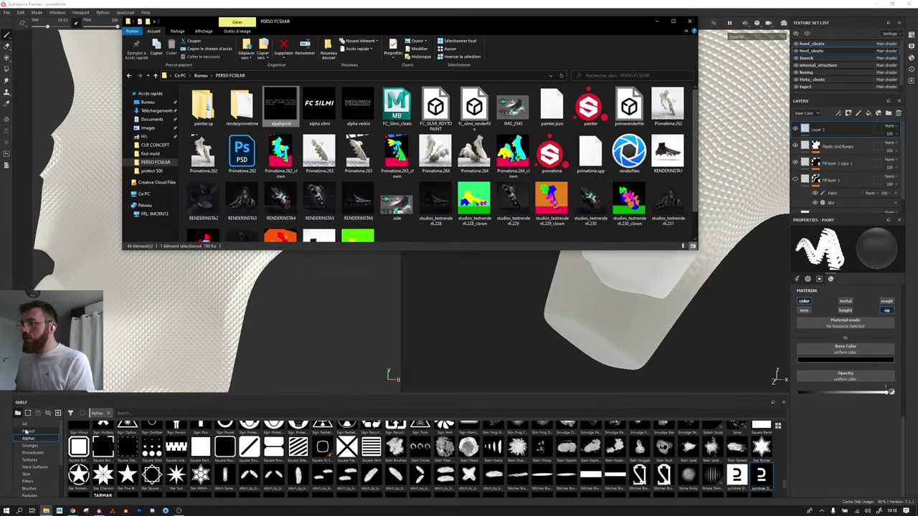
# Step: Drag side.jpg from the project folder onto Substance Painter's Project shelf
pyautogui.click(27, 431)
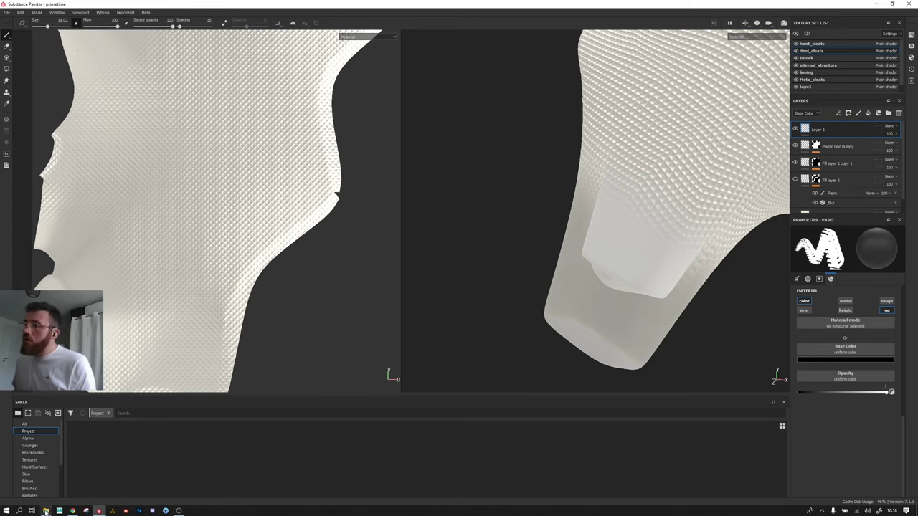
pyautogui.moveTo(45, 510)
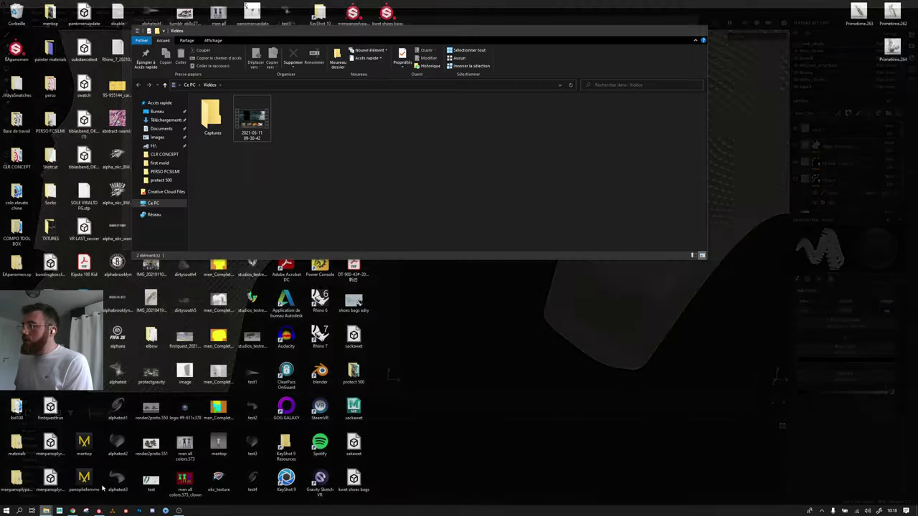
pyautogui.click(64, 491)
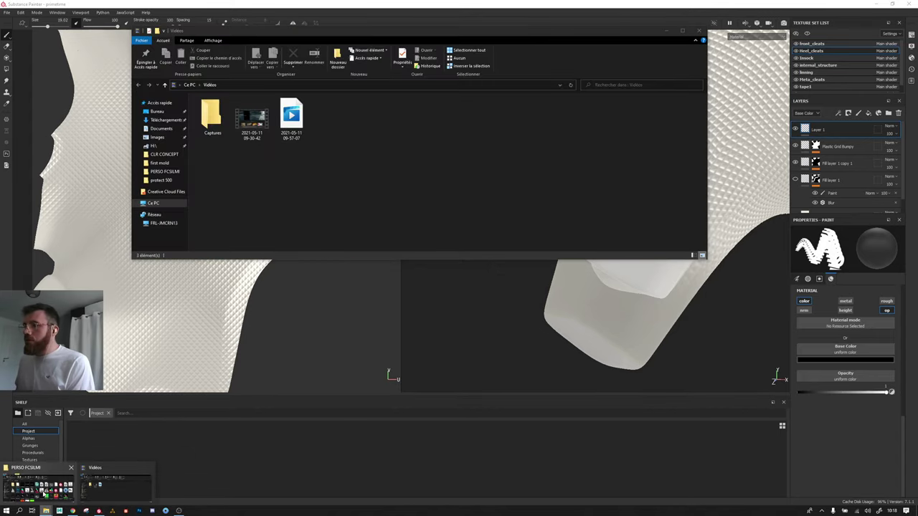
pyautogui.click(394, 201)
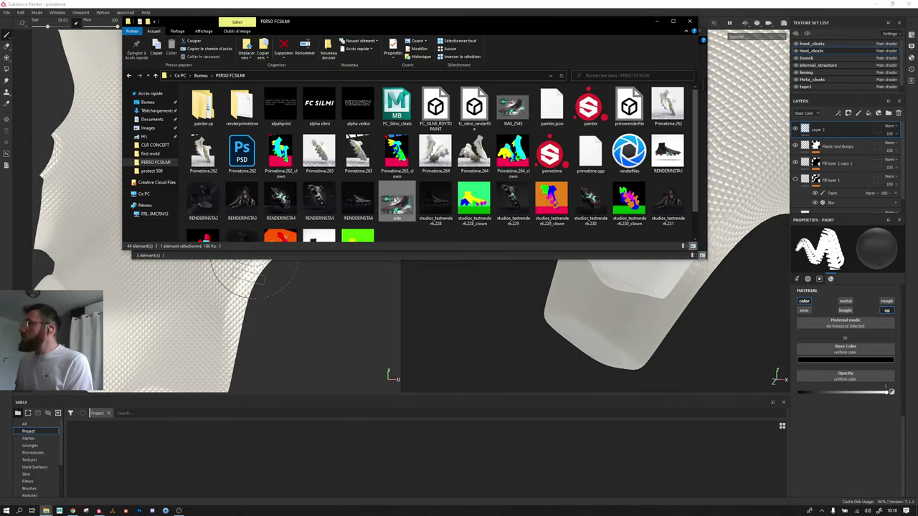
pyautogui.moveTo(395, 201); pyautogui.dragTo(228, 460)
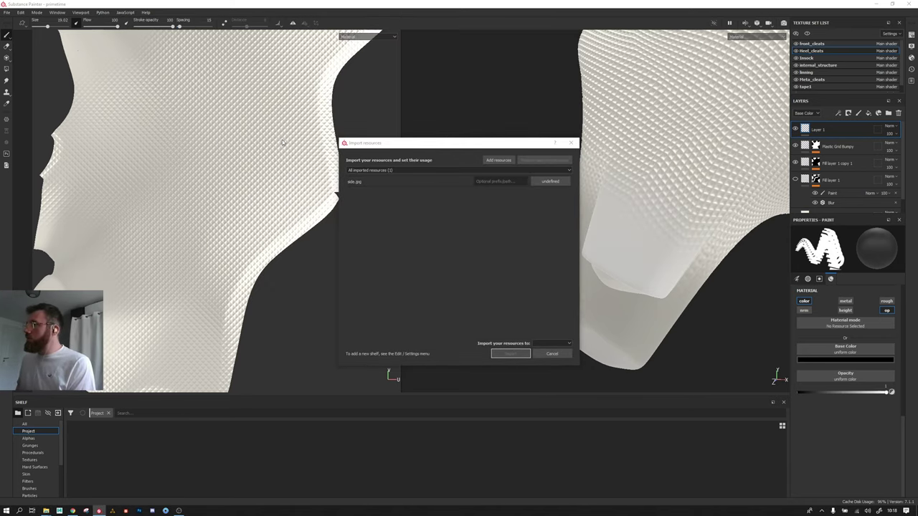
# Step: Set side.jpg's usage to alpha, check the import destination list, then close the dialog unimported
pyautogui.click(358, 182)
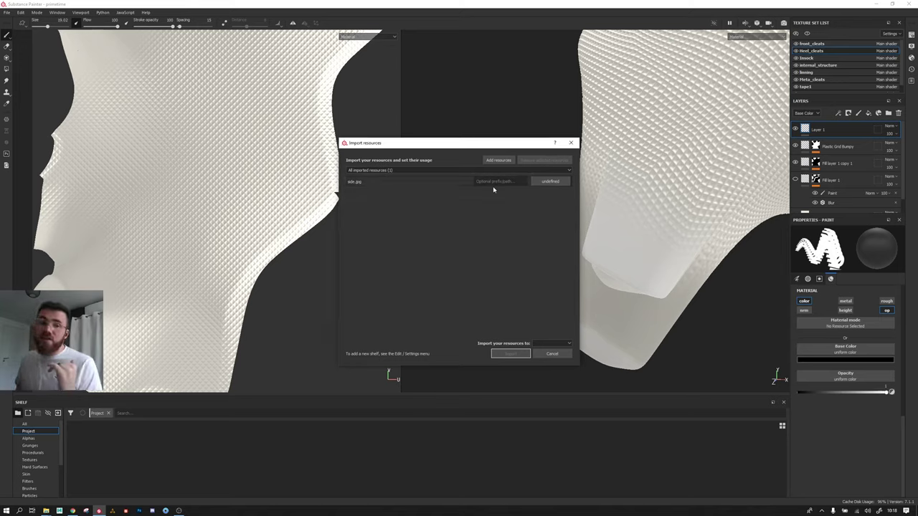
pyautogui.click(551, 182)
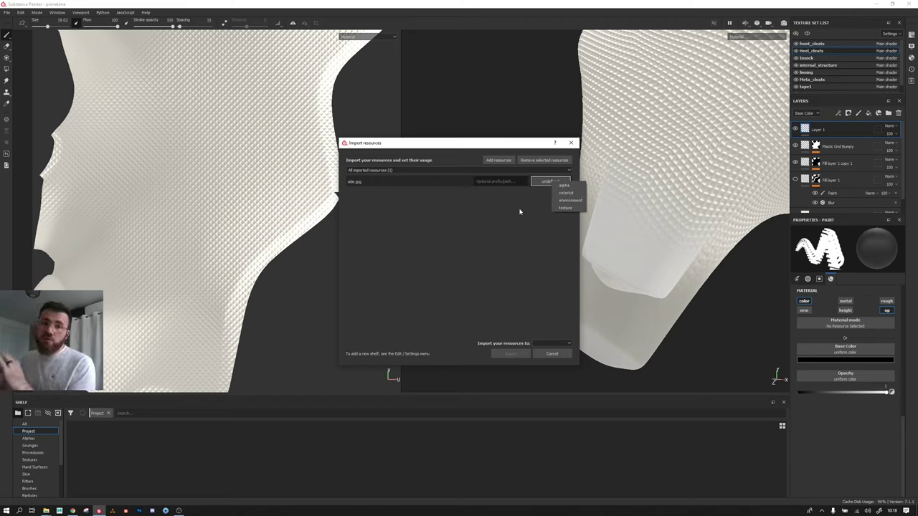
pyautogui.click(571, 187)
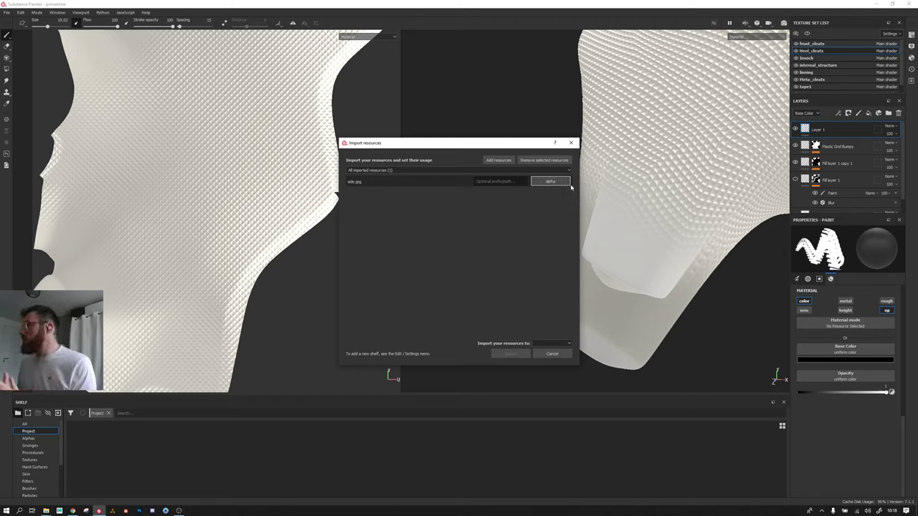
pyautogui.click(542, 344)
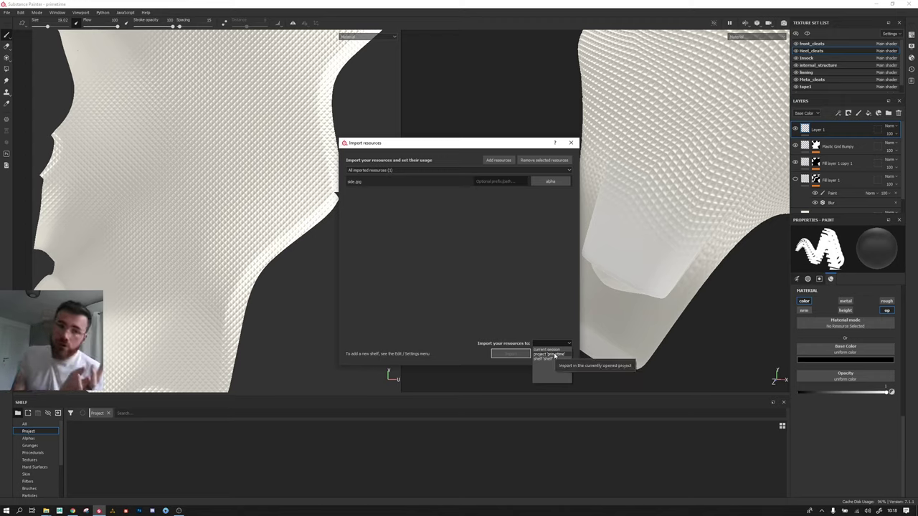
pyautogui.moveTo(550, 355)
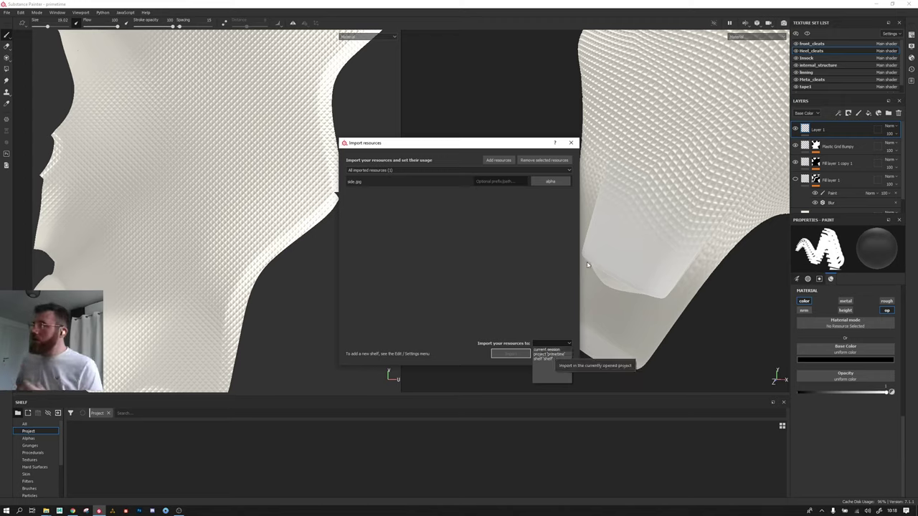
pyautogui.click(572, 147)
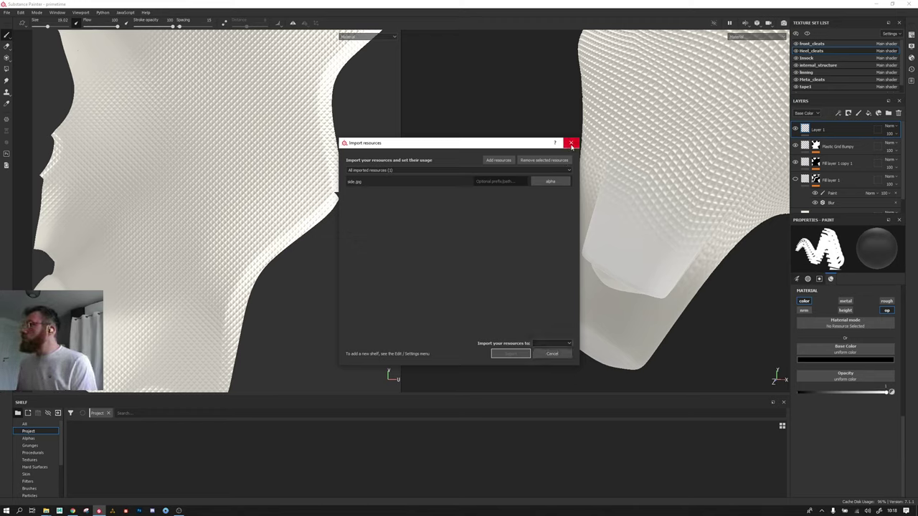
pyautogui.click(572, 145)
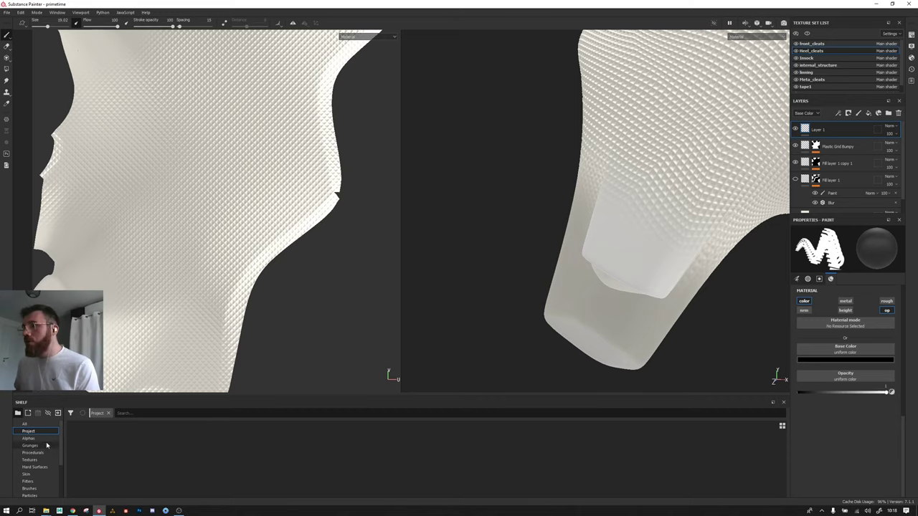
# Step: Show the All shelf collection and browse its folder filter tree
pyautogui.click(24, 424)
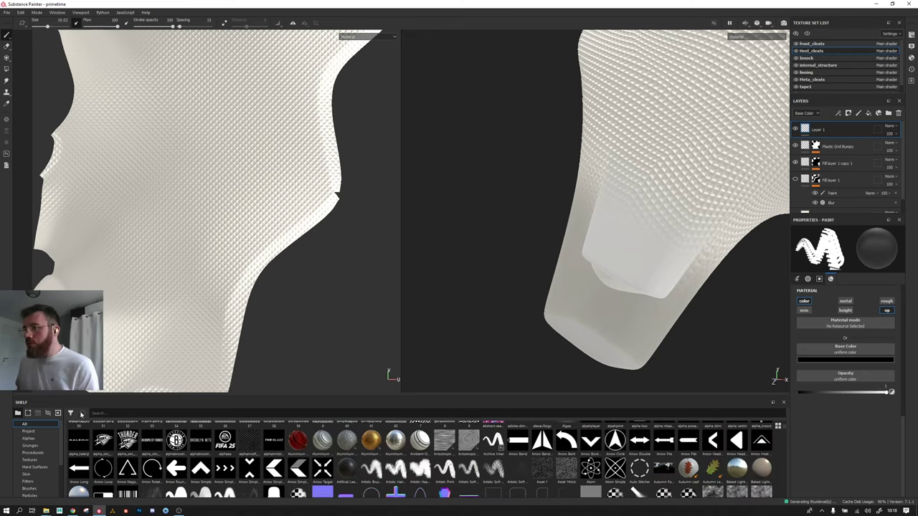
pyautogui.click(70, 413)
pyautogui.scroll(-3, 100, 489)
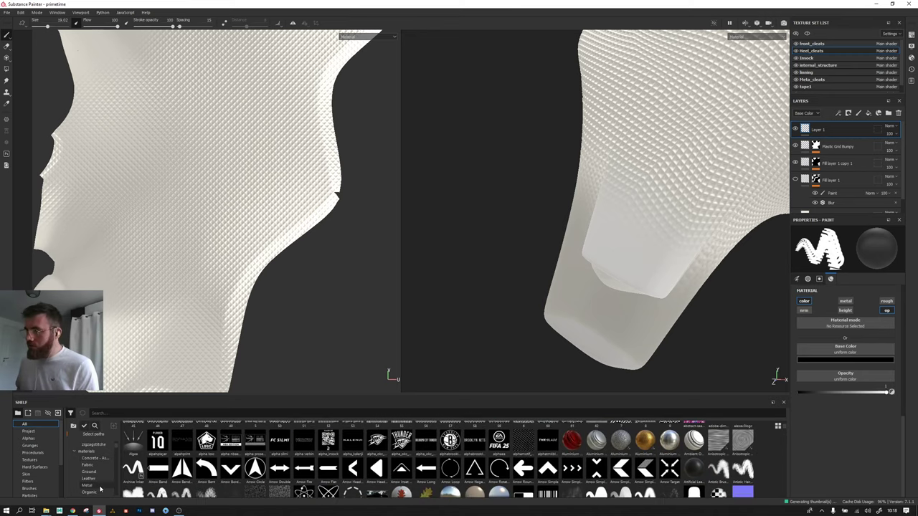
pyautogui.scroll(3, 91, 486)
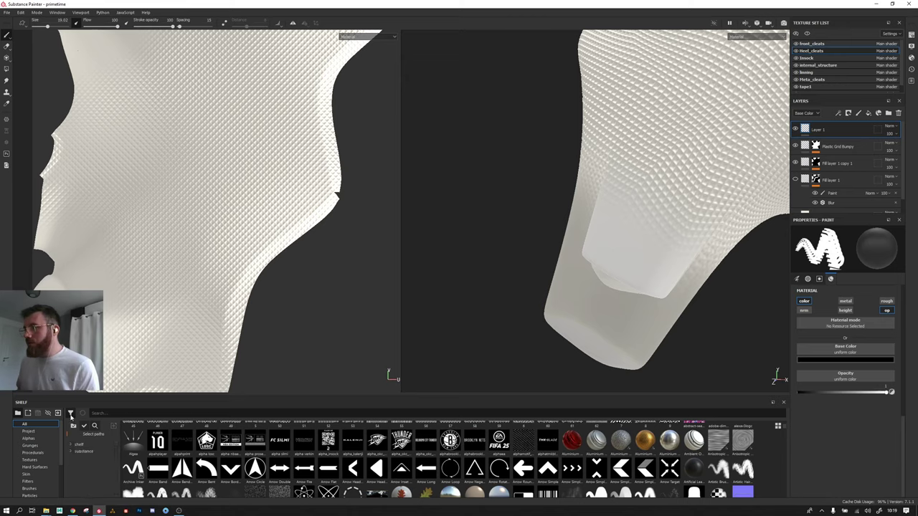
pyautogui.click(70, 415)
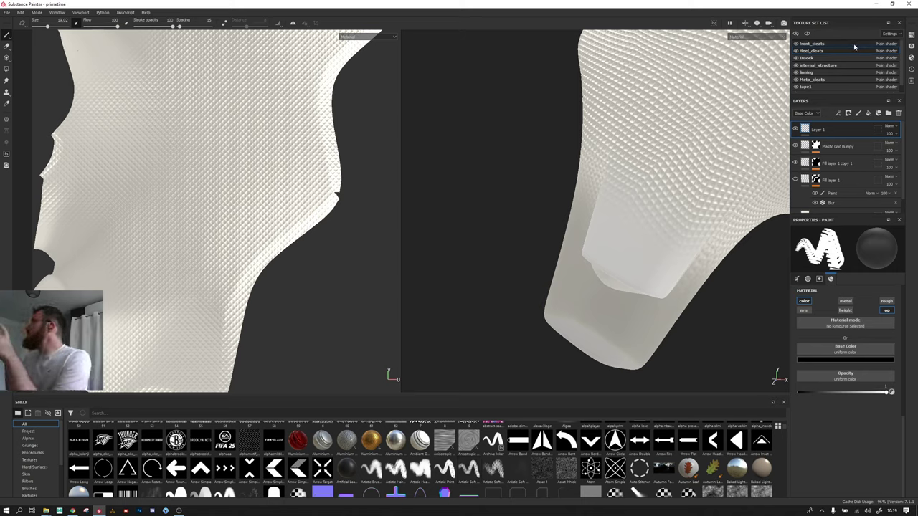
# Step: Leave the Plastic Grid Bumpy and Blur names unchanged, then enlarge the layer stack
pyautogui.doubleClick(830, 147)
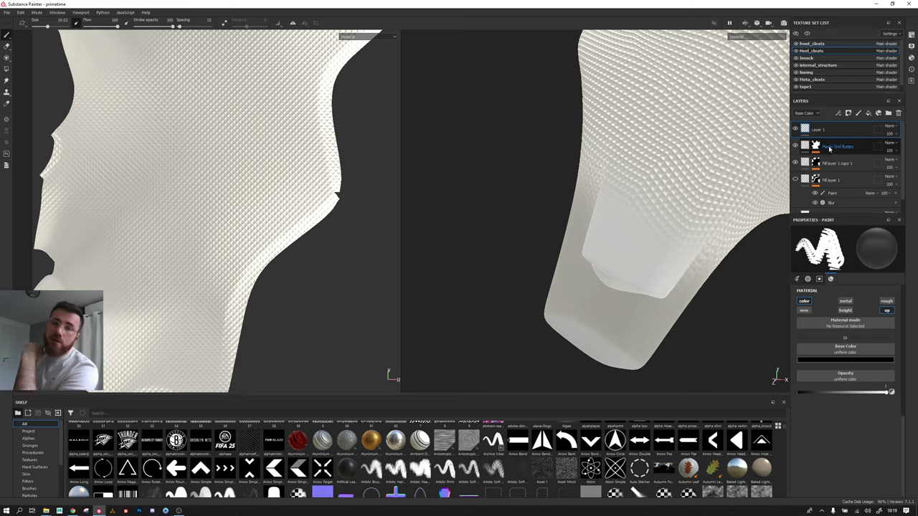
pyautogui.press('Return')
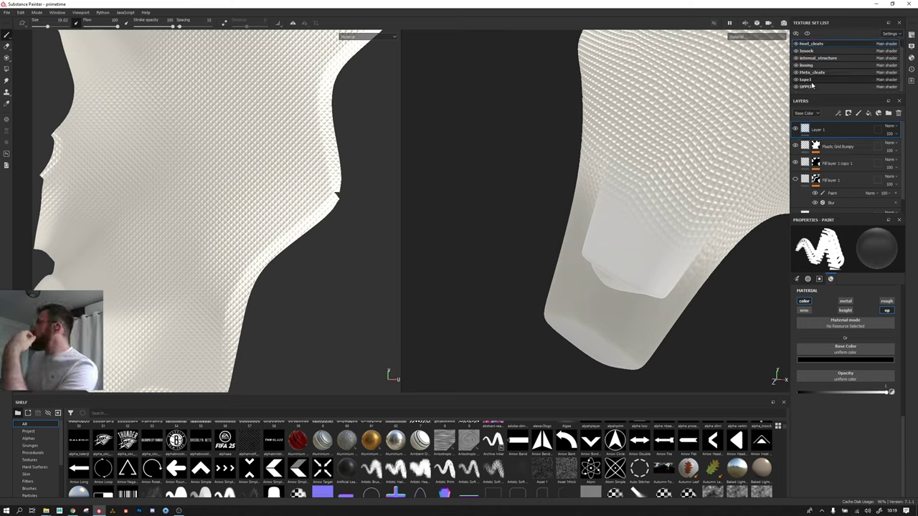
pyautogui.scroll(-1, 833, 172)
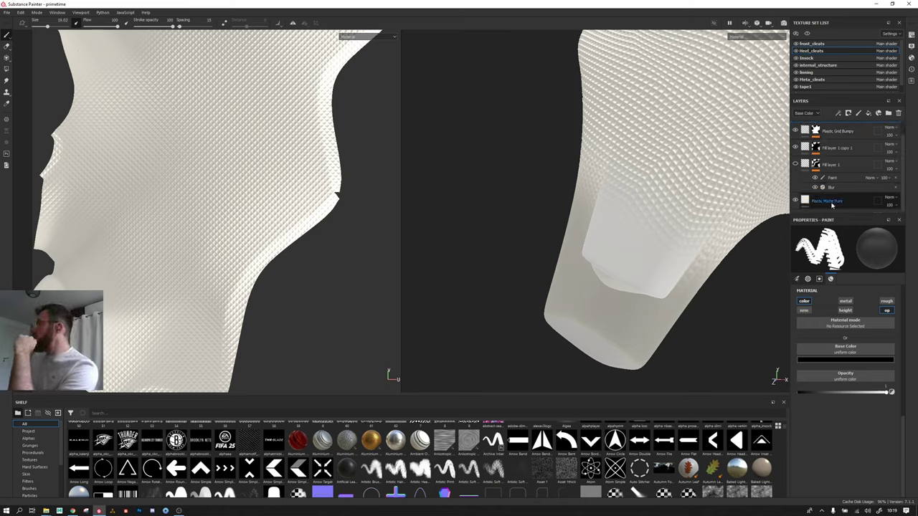
pyautogui.doubleClick(828, 188)
pyautogui.press('Return')
pyautogui.moveTo(842, 216); pyautogui.dragTo(863, 278)
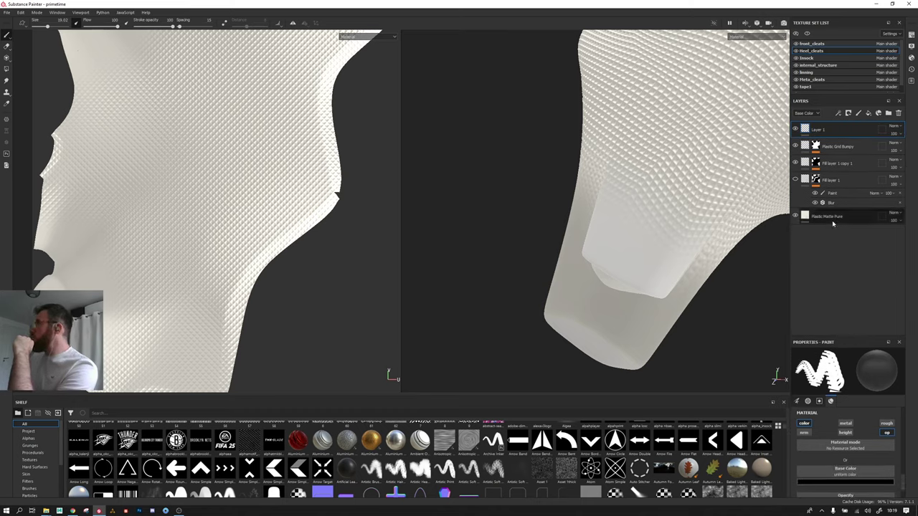
# Step: Select Fill layer 1, view its mask's paint settings, then collapse the mask effects
pyautogui.click(828, 181)
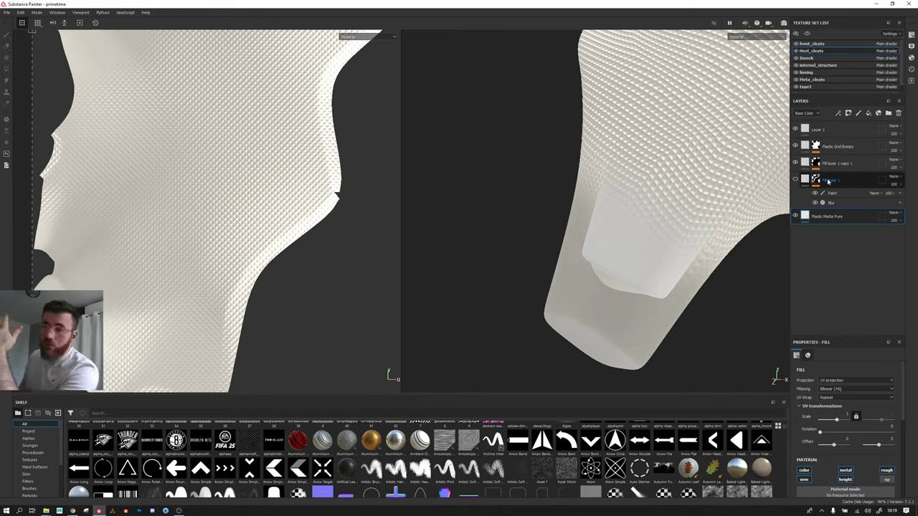
pyautogui.click(829, 181)
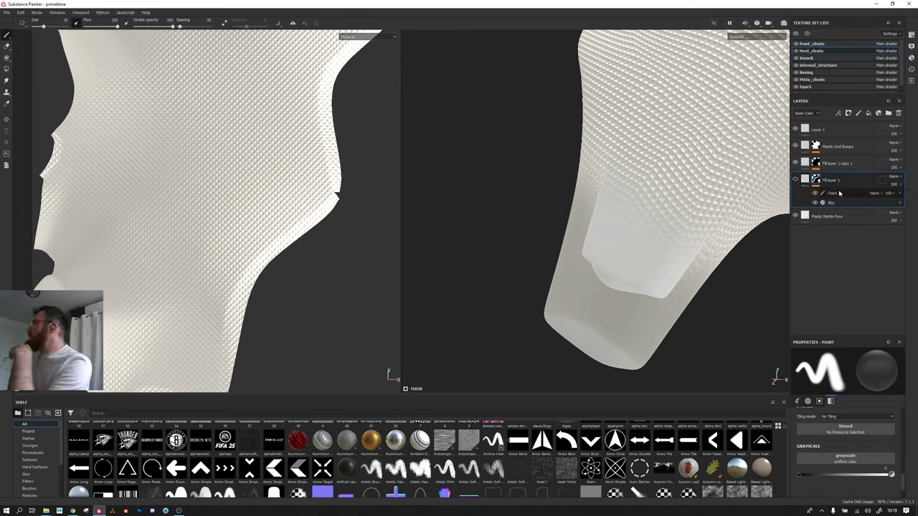
pyautogui.click(803, 181)
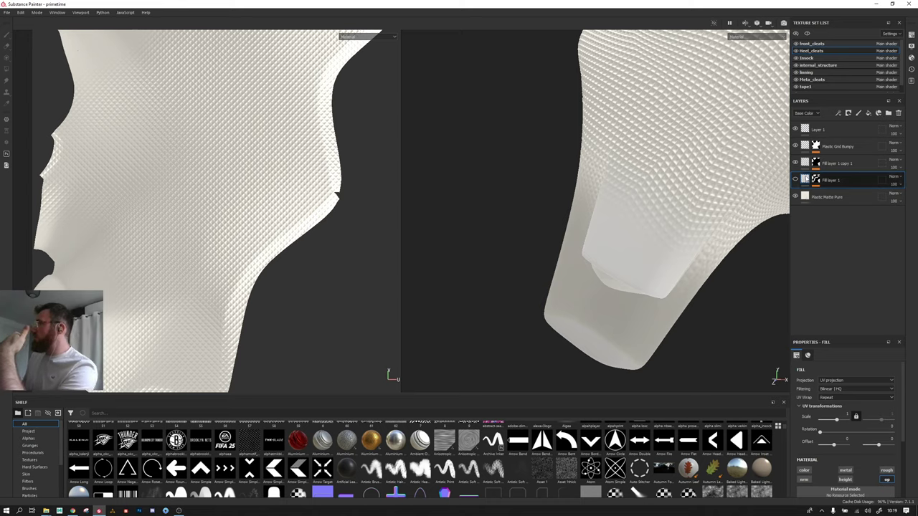
# Step: Switch the layer stack display to the Height channel, then back to Base Color
pyautogui.click(806, 113)
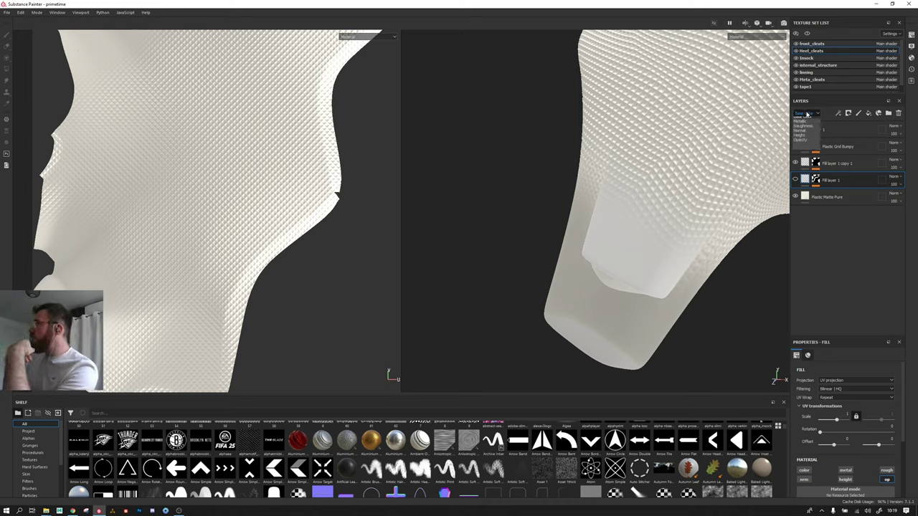
pyautogui.click(804, 139)
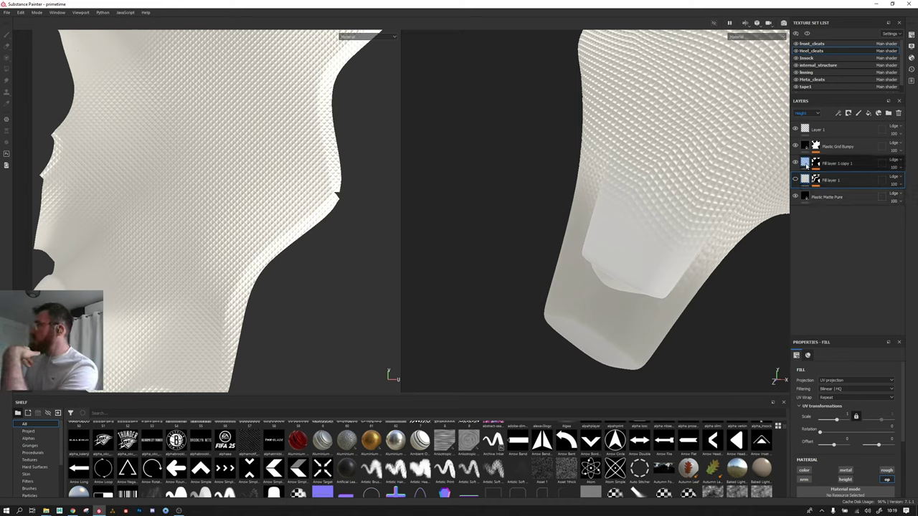
pyautogui.click(805, 114)
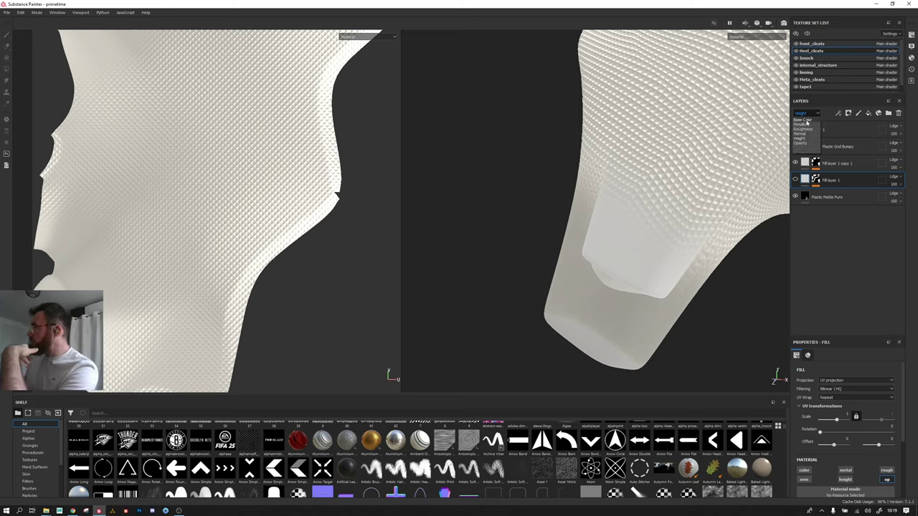
pyautogui.click(807, 120)
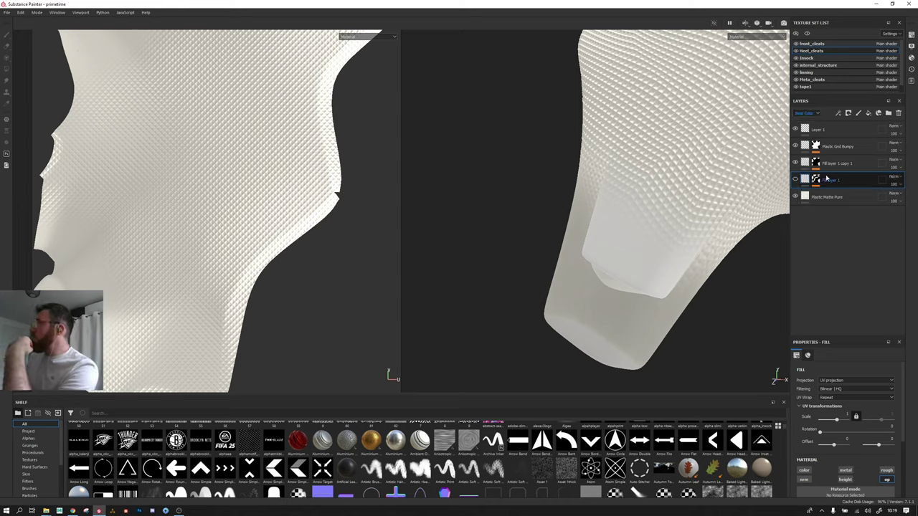
pyautogui.click(814, 115)
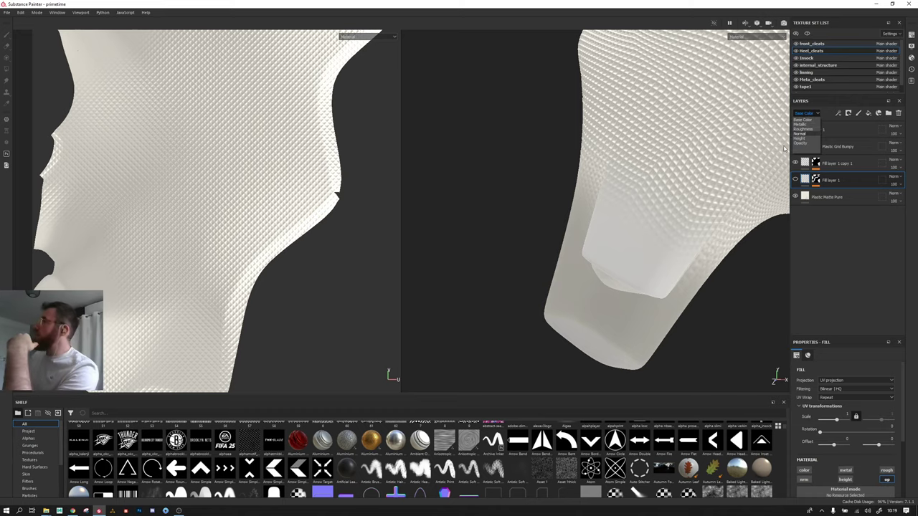
pyautogui.click(801, 119)
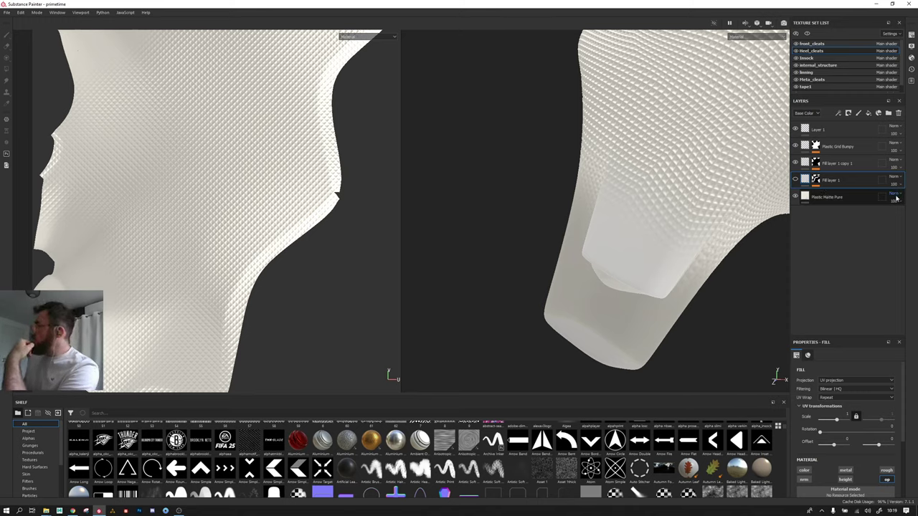
# Step: Check the Height and Opacity channels, return to Base Color, and select Layer 1
pyautogui.click(802, 114)
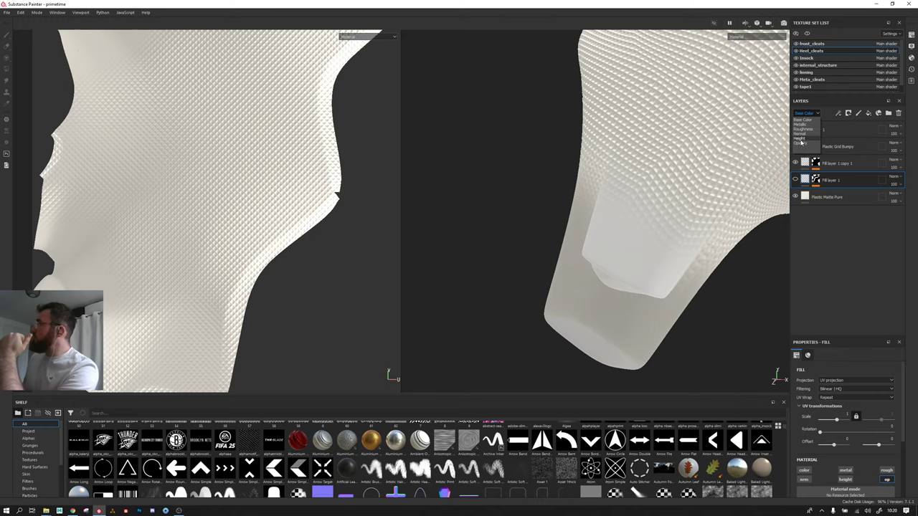
pyautogui.click(801, 139)
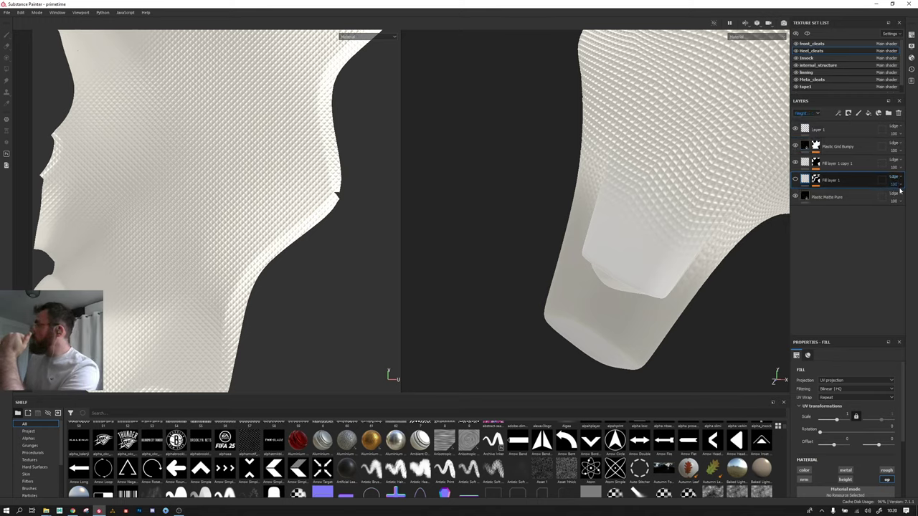
pyautogui.click(805, 116)
pyautogui.click(802, 143)
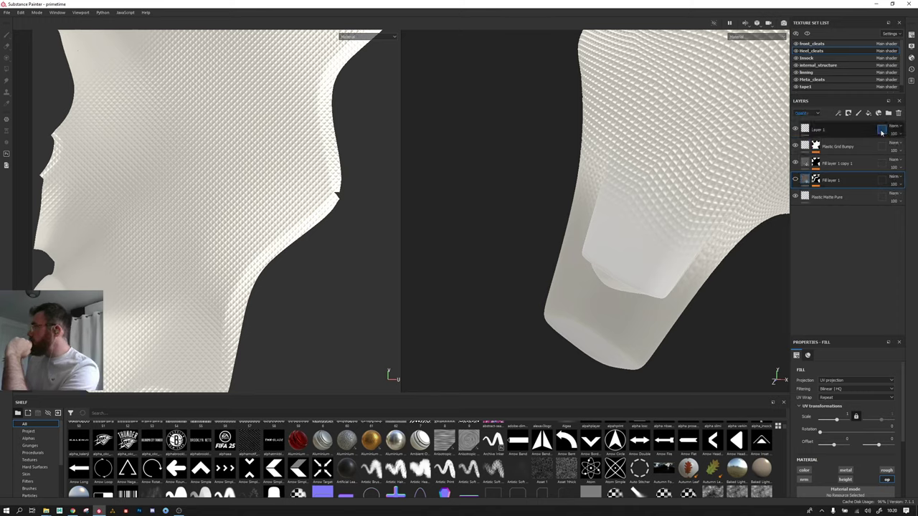
pyautogui.click(813, 117)
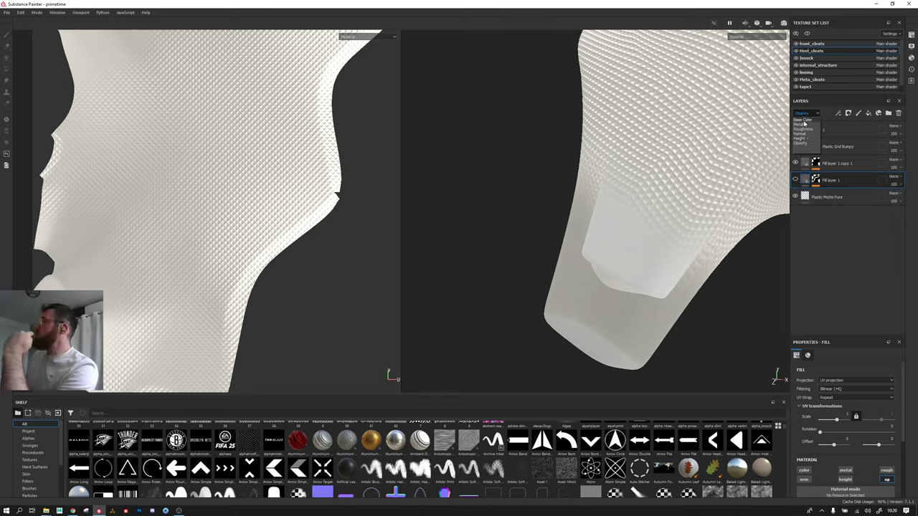
pyautogui.click(803, 120)
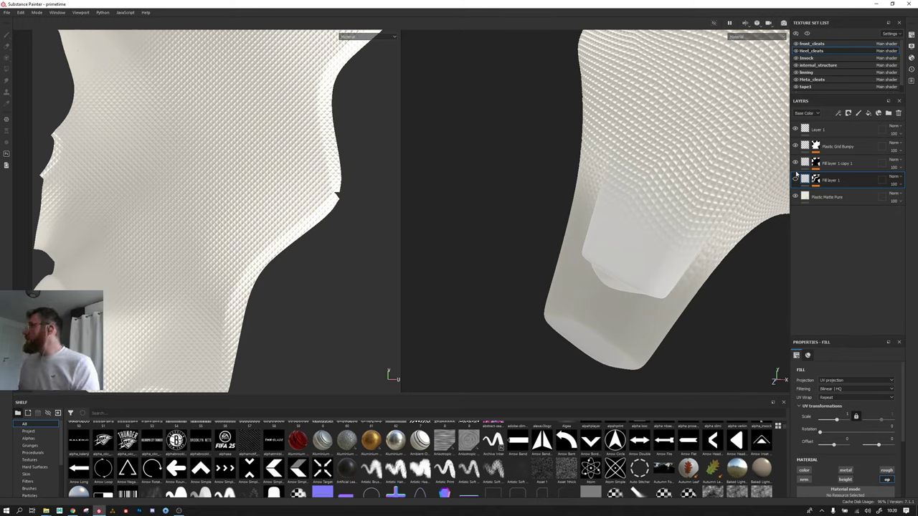
pyautogui.click(823, 130)
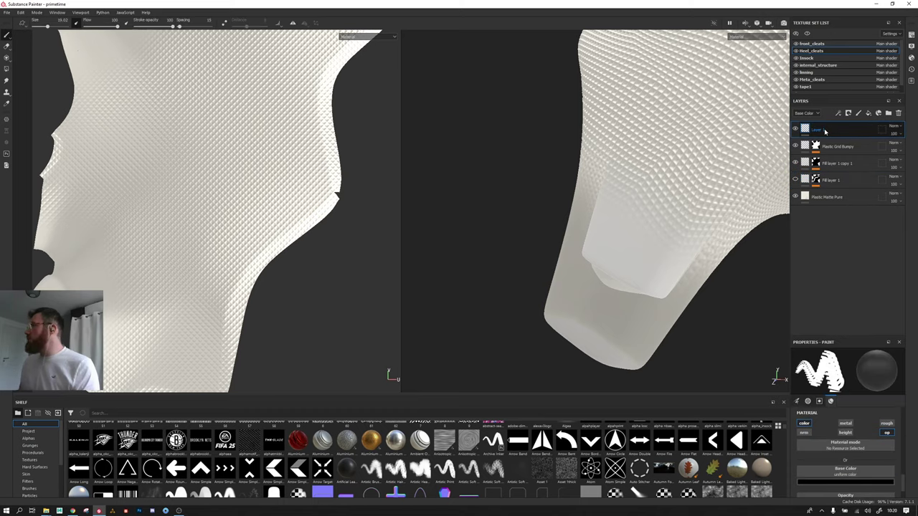
# Step: Enable the height channel on Plastic Matte Pure, then re-expand the layer stack
pyautogui.click(826, 196)
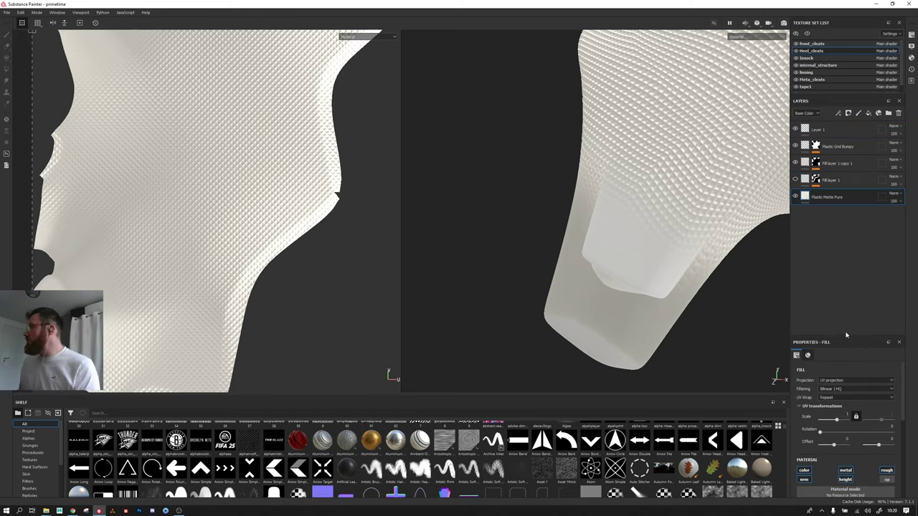
pyautogui.moveTo(845, 336); pyautogui.dragTo(846, 118)
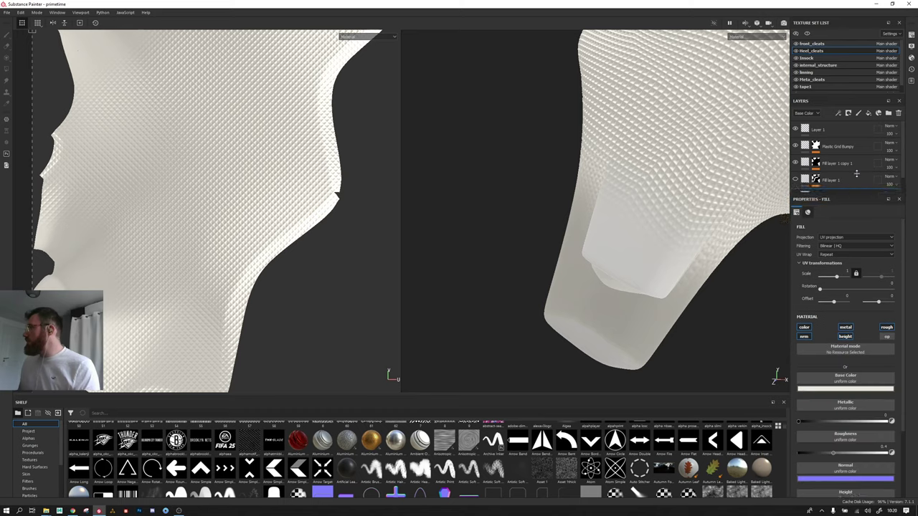
pyautogui.scroll(-2, 818, 193)
pyautogui.scroll(-1, 818, 192)
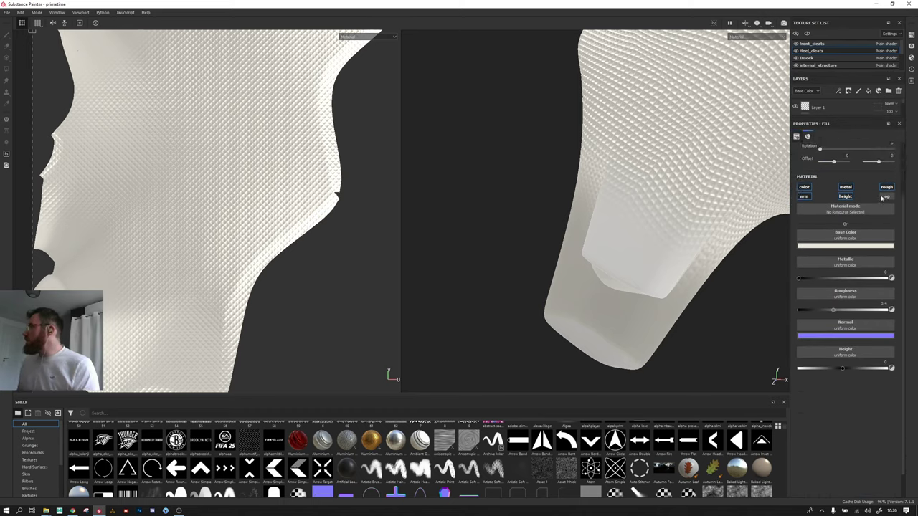
pyautogui.click(844, 196)
pyautogui.scroll(2, 839, 359)
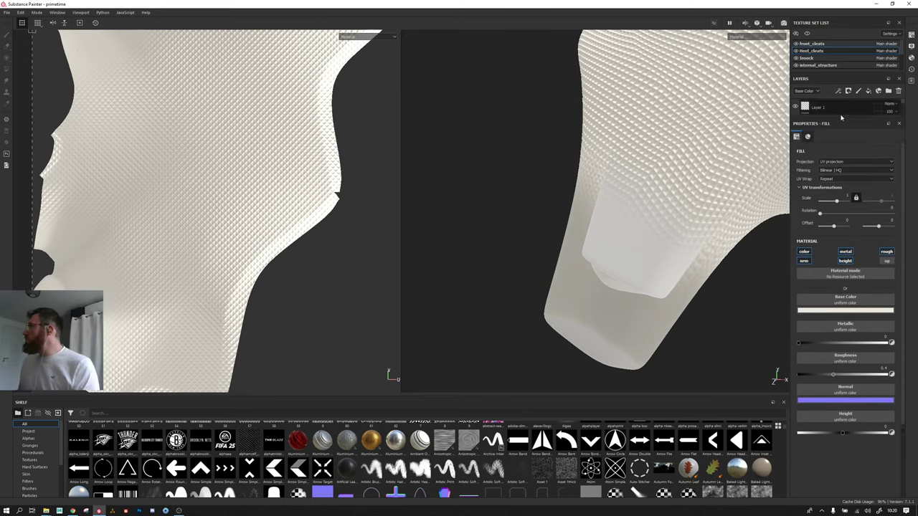
pyautogui.moveTo(841, 119); pyautogui.dragTo(855, 264)
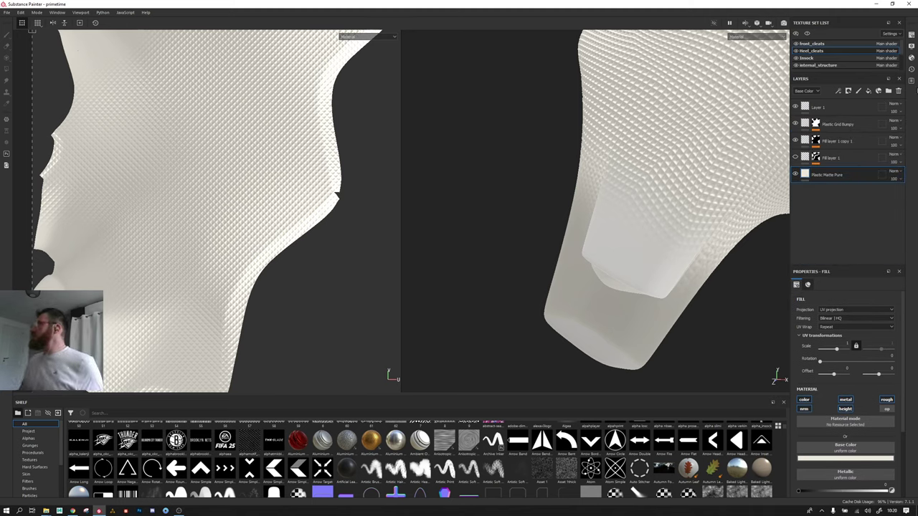
pyautogui.click(912, 35)
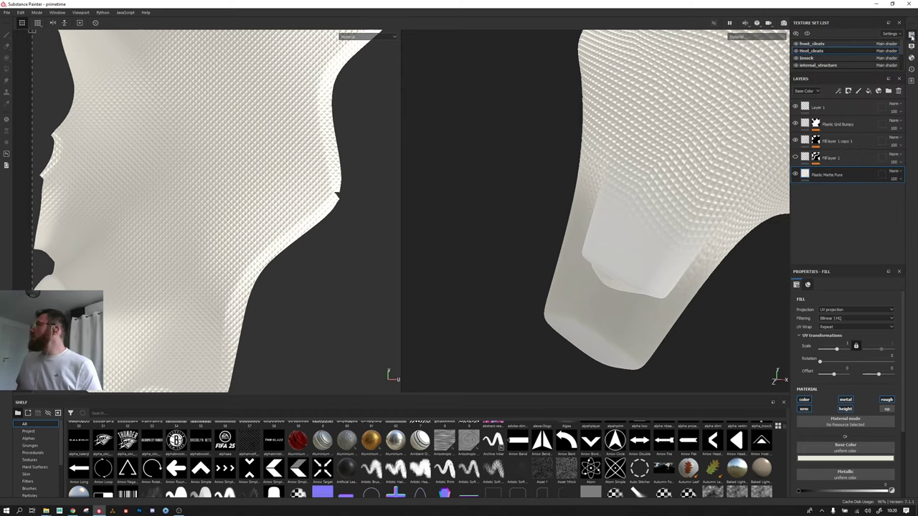
# Step: Open the Shader Settings panel showing AO Intensity 0.75 and the displacement options
pyautogui.click(911, 46)
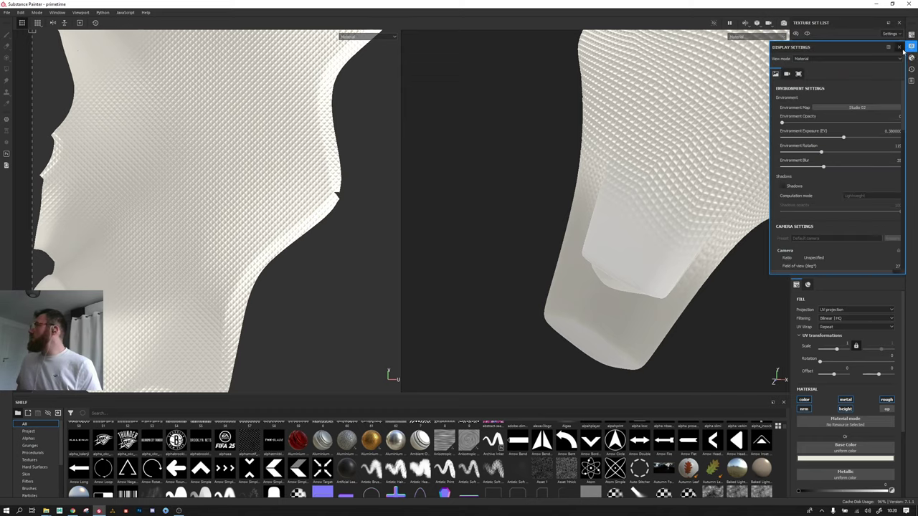
pyautogui.scroll(-2, 816, 101)
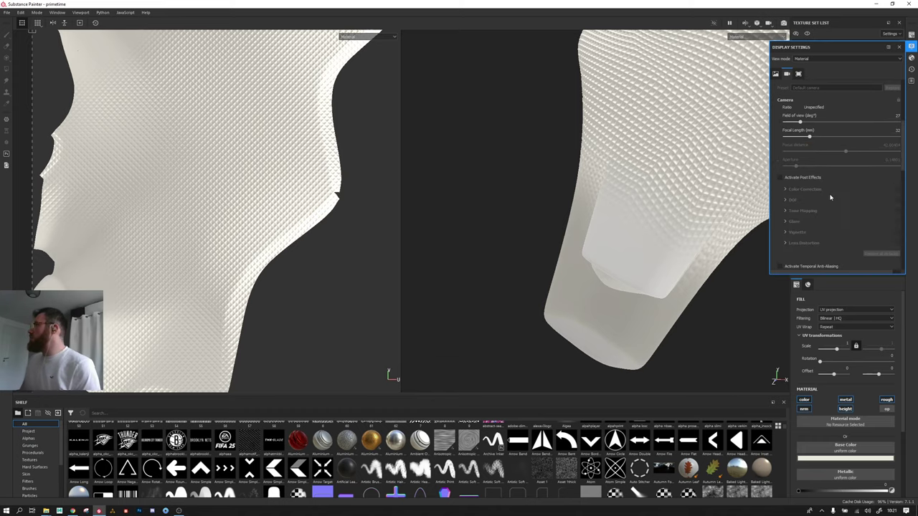
pyautogui.scroll(2, 815, 144)
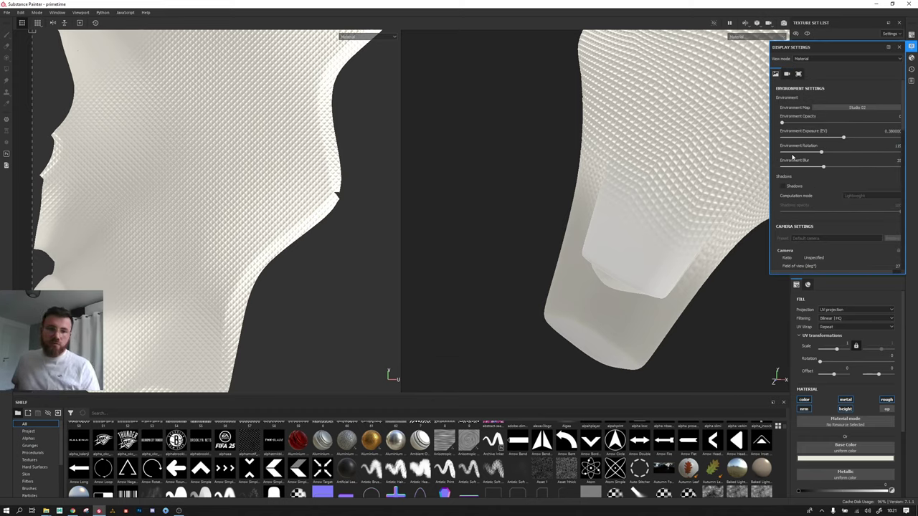
pyautogui.click(787, 74)
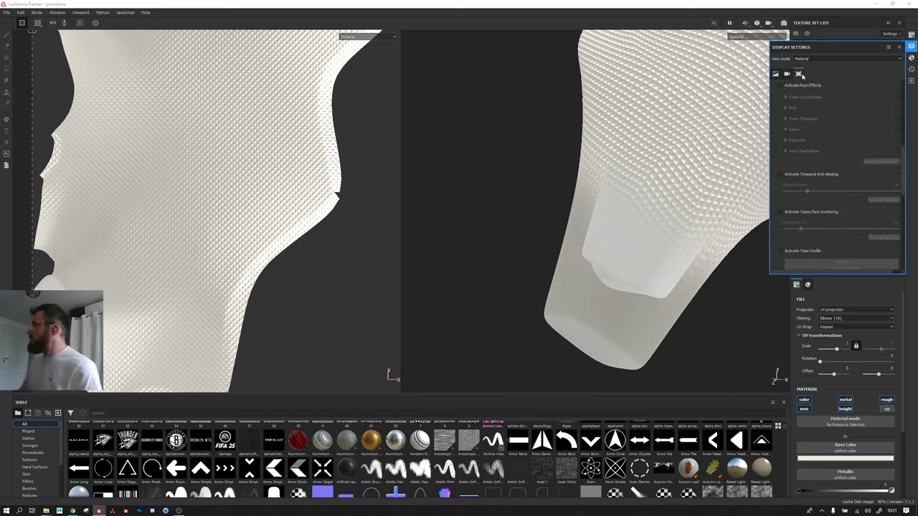
pyautogui.click(912, 59)
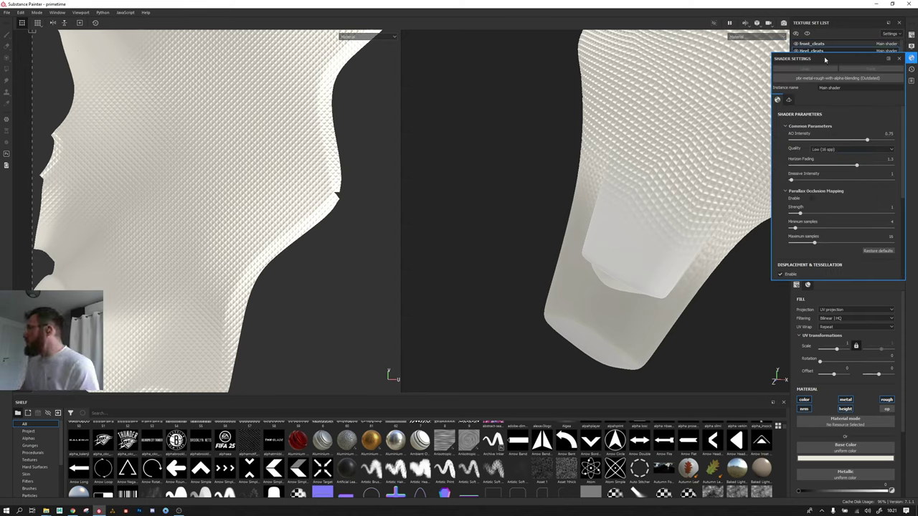
pyautogui.click(911, 59)
pyautogui.click(910, 60)
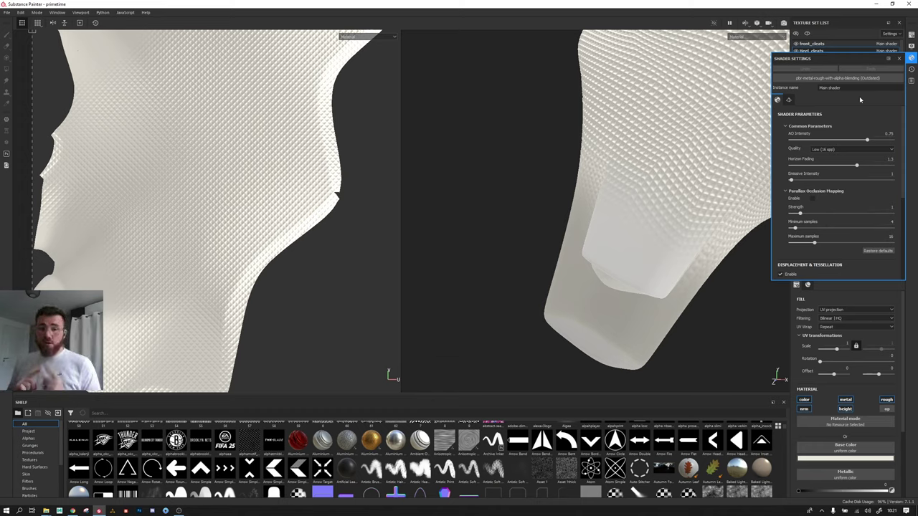
pyautogui.click(818, 78)
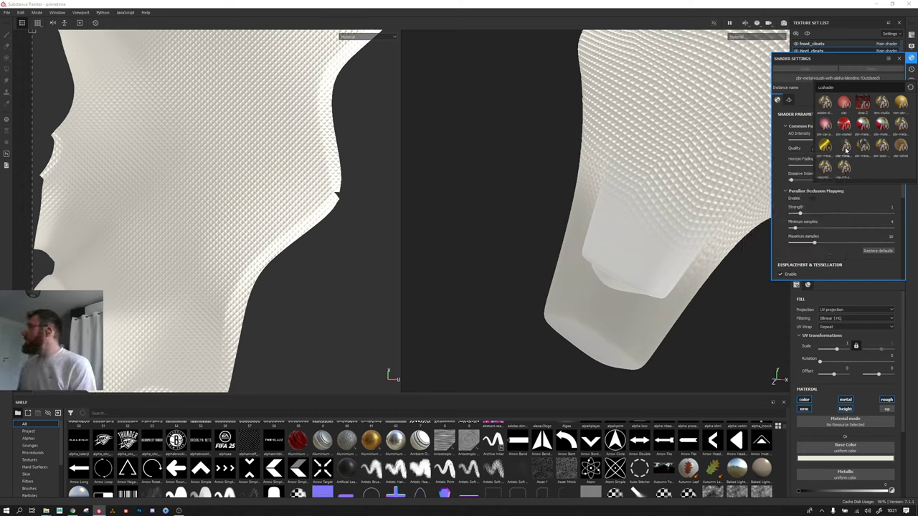
pyautogui.click(846, 150)
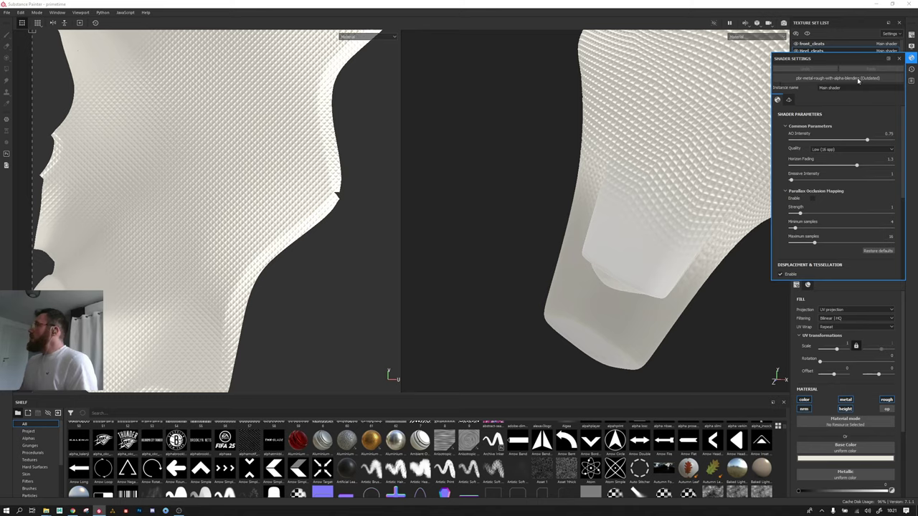
pyautogui.scroll(-2, 809, 221)
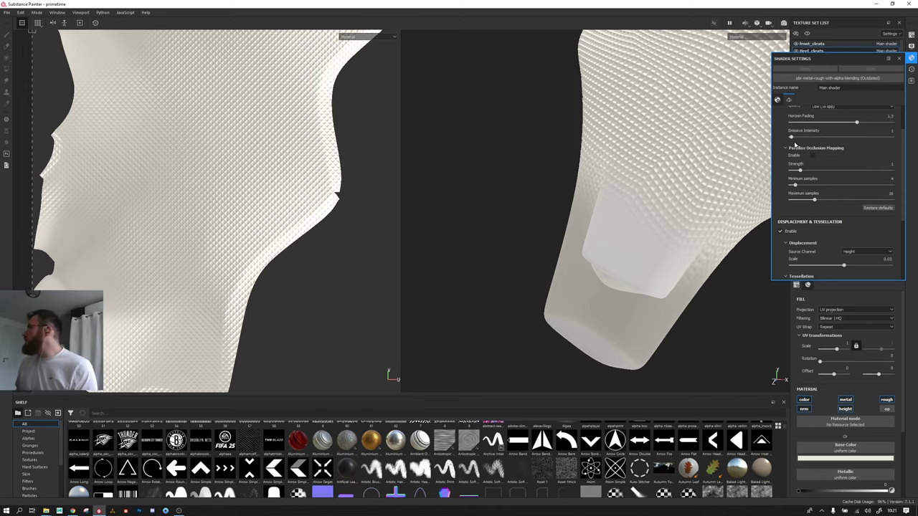
pyautogui.scroll(-2, 773, 151)
pyautogui.scroll(-2, 774, 144)
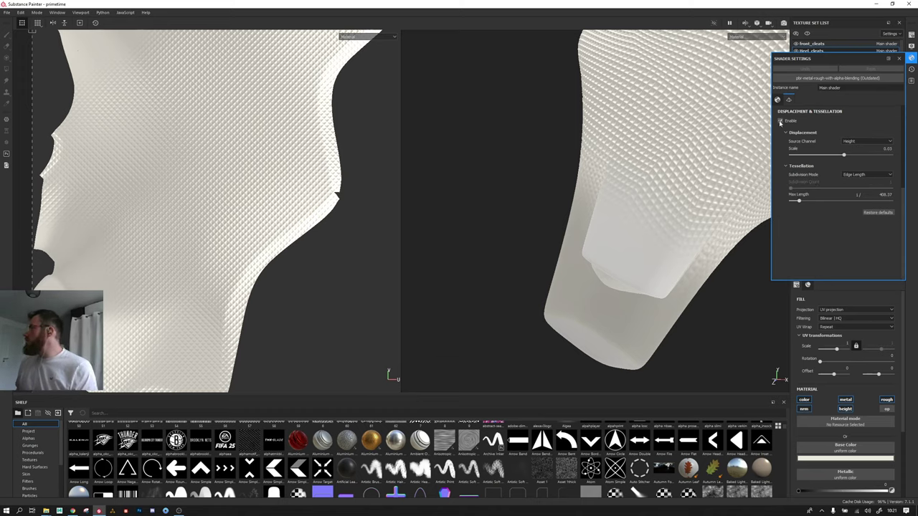
# Step: Turn displacement off and back on to compare the surface, viewing the boot's side
pyautogui.click(781, 120)
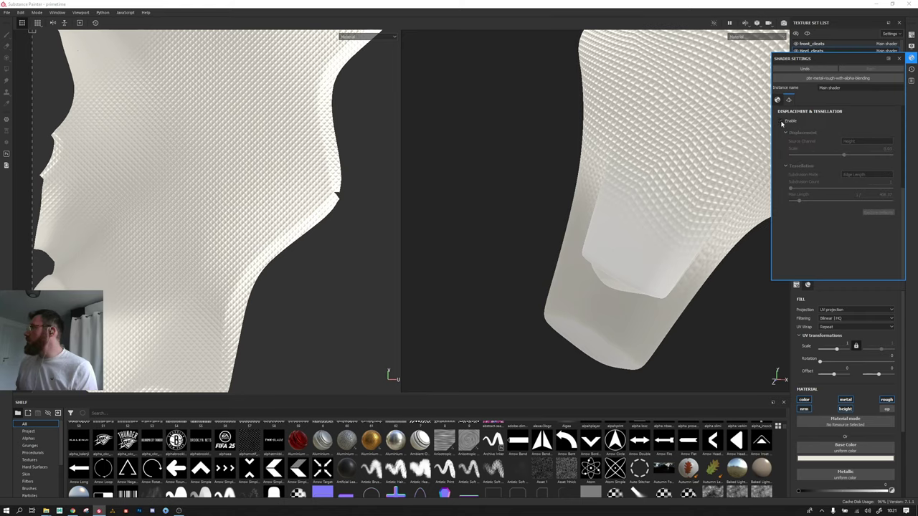
pyautogui.click(780, 120)
pyautogui.moveTo(589, 215)
pyautogui.keyDown('alt'); pyautogui.mouseDown()
pyautogui.moveTo(646, 195)
pyautogui.moveTo(566, 226)
pyautogui.moveTo(553, 213)
pyautogui.moveTo(479, 242)
pyautogui.moveTo(634, 255)
pyautogui.moveTo(647, 190)
pyautogui.moveTo(590, 163)
pyautogui.mouseUp(); pyautogui.keyUp('alt')
pyautogui.scroll(3, 634, 255)
pyautogui.scroll(2, 642, 260)
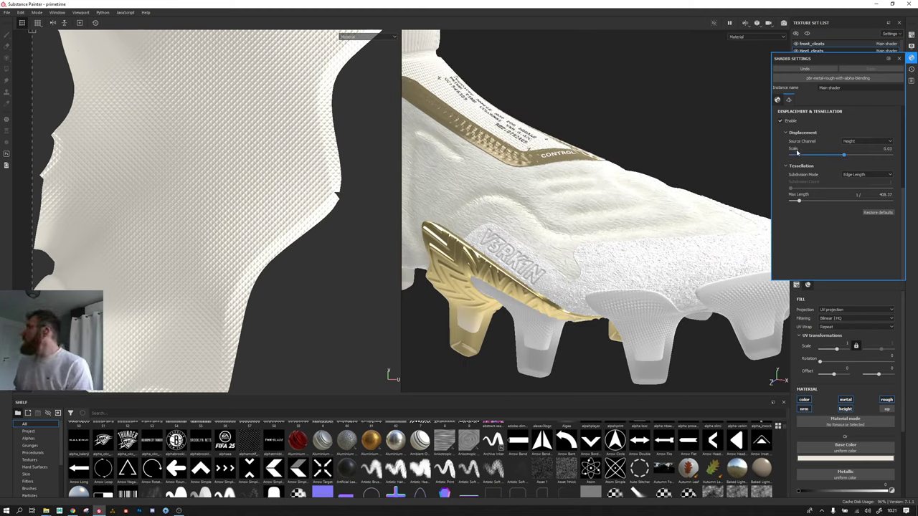
# Step: Keep Height as the displacement source channel
pyautogui.click(852, 142)
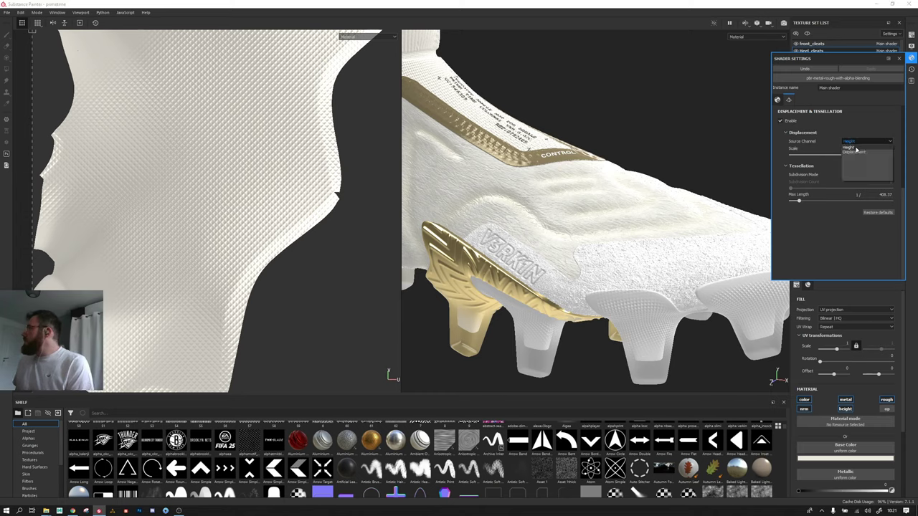
pyautogui.click(856, 148)
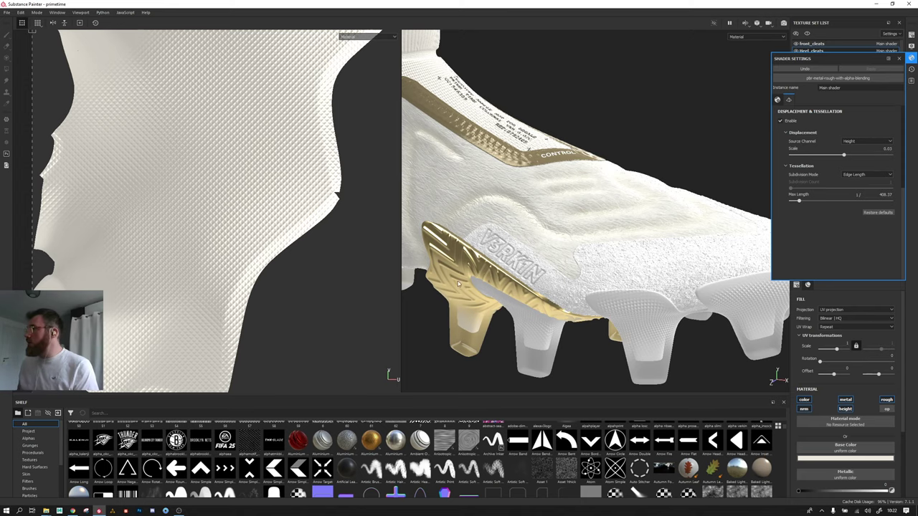
pyautogui.scroll(2, 459, 285)
# Step: Test displacement scale at about 0.25, then set it back to 0.03
pyautogui.scroll(2, 443, 264)
pyautogui.keyDown('alt'); pyautogui.moveTo(444, 264); pyautogui.dragTo(549, 268); pyautogui.keyUp('alt')
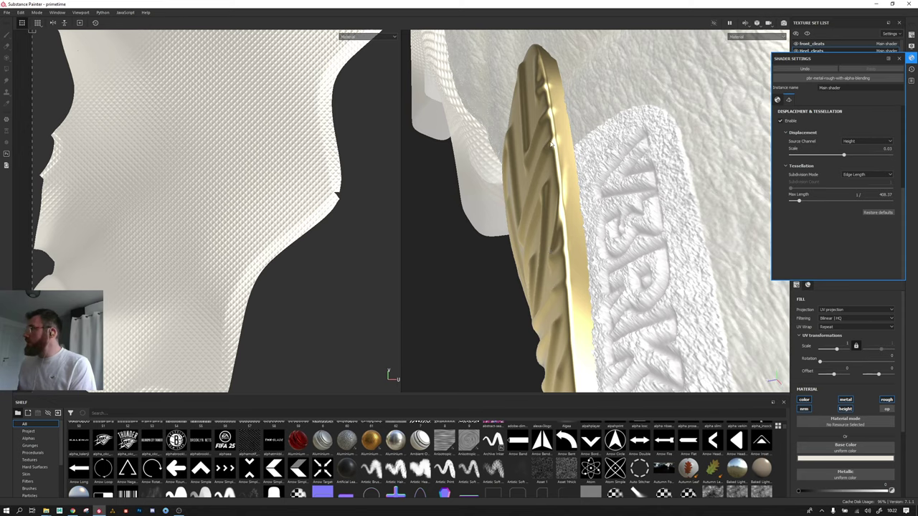
pyautogui.moveTo(843, 155); pyautogui.dragTo(888, 148)
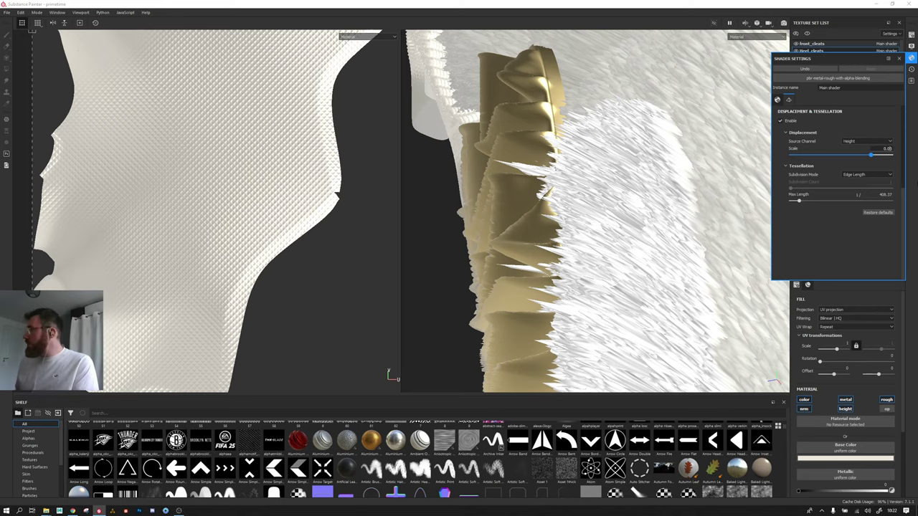
pyautogui.press('Return')
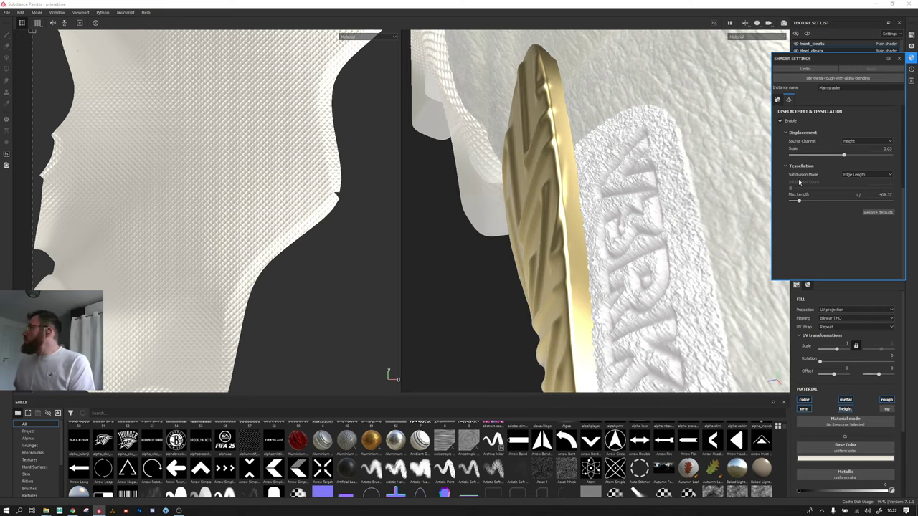
# Step: Keep Edge Length as the subdivision mode while viewing the V3RK1N heel
pyautogui.click(867, 175)
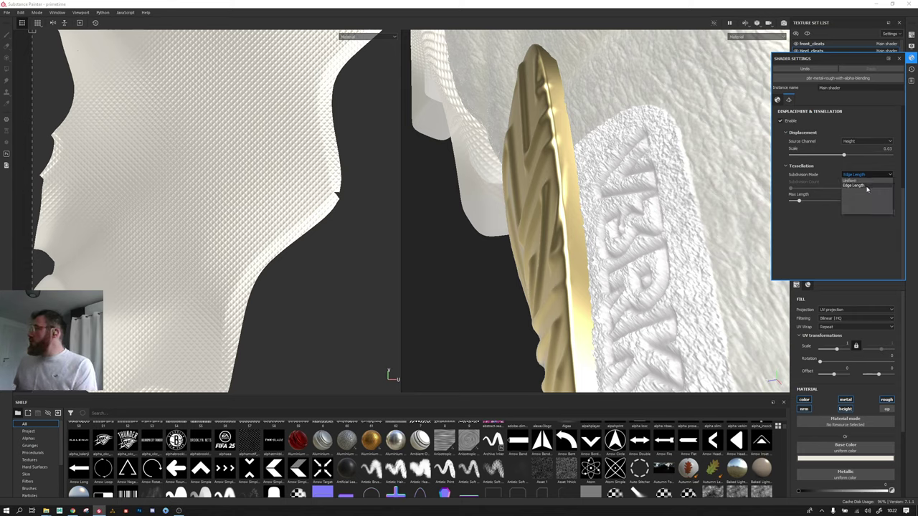
pyautogui.click(866, 187)
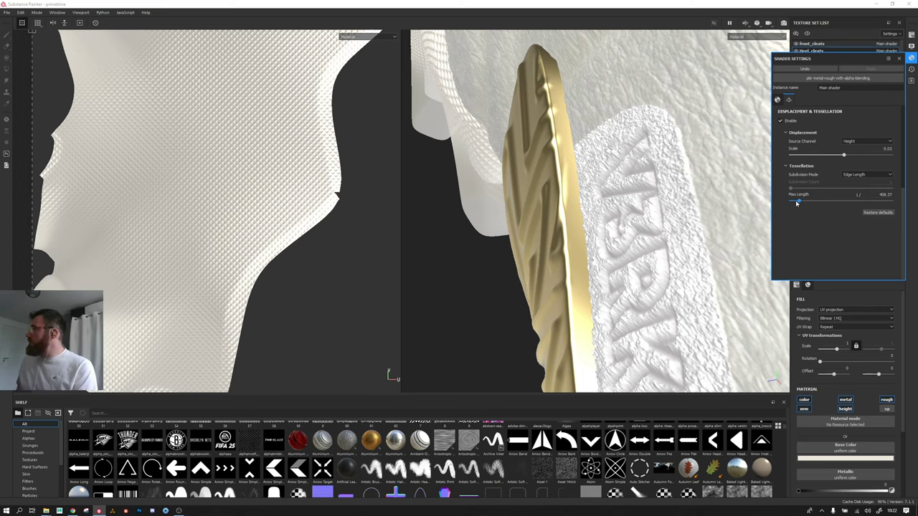
pyautogui.moveTo(761, 208)
pyautogui.keyDown('alt'); pyautogui.mouseDown()
pyautogui.moveTo(715, 180)
pyautogui.moveTo(660, 208)
pyautogui.mouseUp(); pyautogui.keyUp('alt')
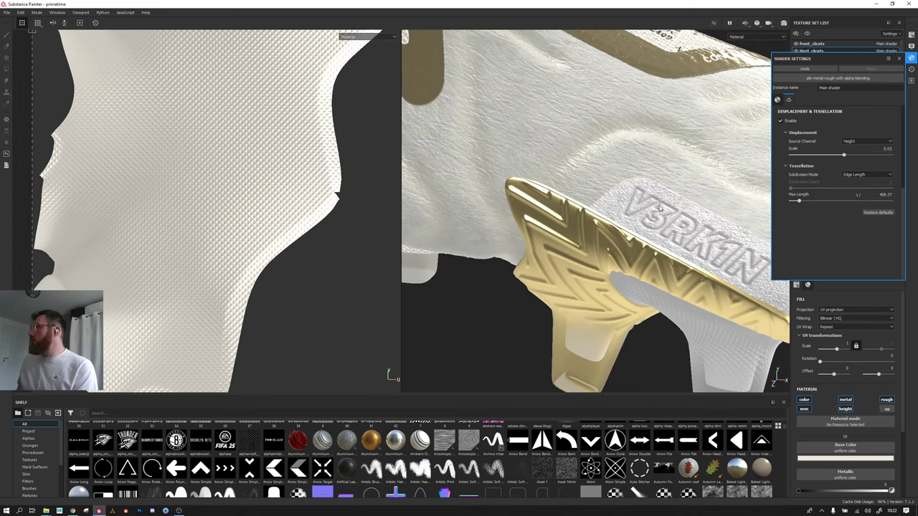
pyautogui.scroll(2, 660, 208)
pyautogui.scroll(2, 639, 219)
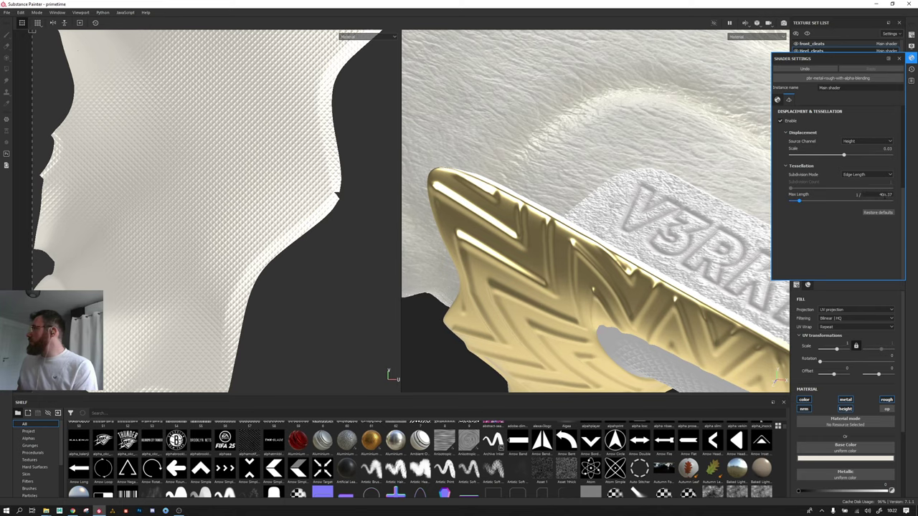
pyautogui.scroll(3, 506, 225)
pyautogui.scroll(1, 506, 224)
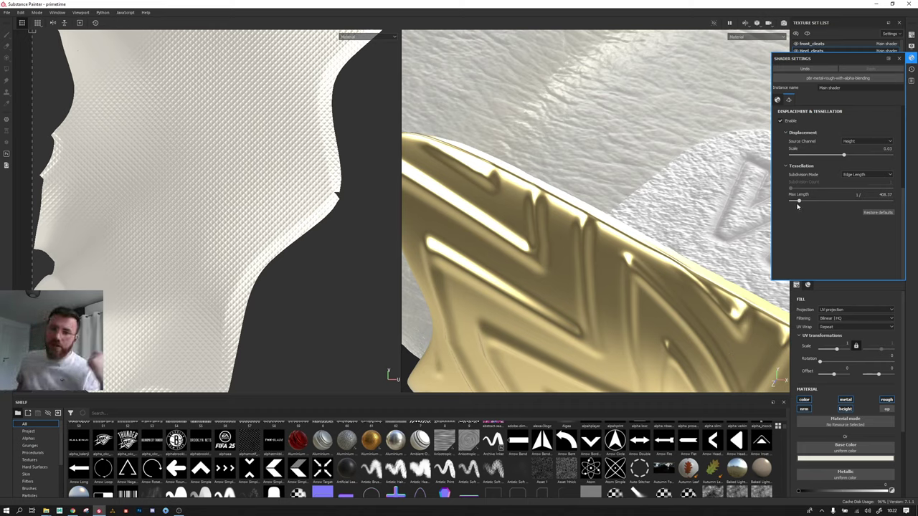
# Step: Tune the tessellation Max Length from 64 through 526 to 353.03, then close shader settings
pyautogui.moveTo(801, 205); pyautogui.dragTo(741, 213)
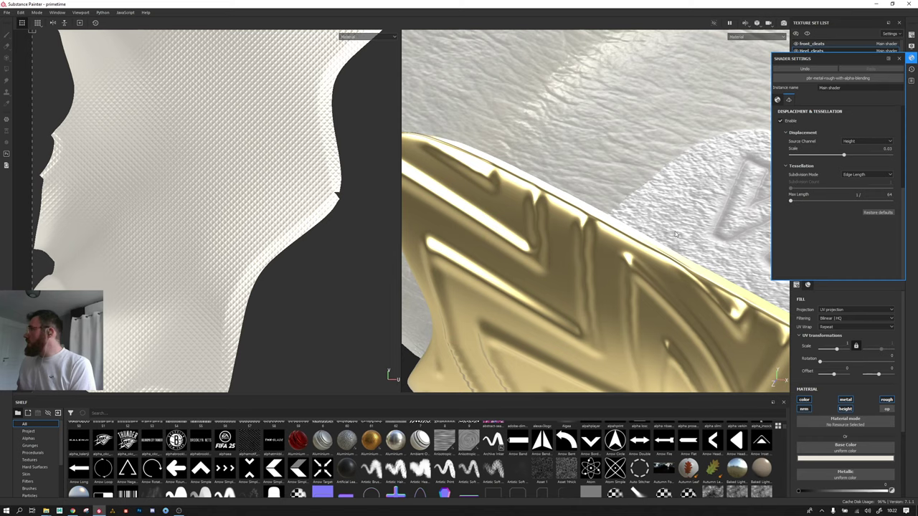
pyautogui.keyDown('alt'); pyautogui.moveTo(676, 234); pyautogui.dragTo(603, 266); pyautogui.keyUp('alt')
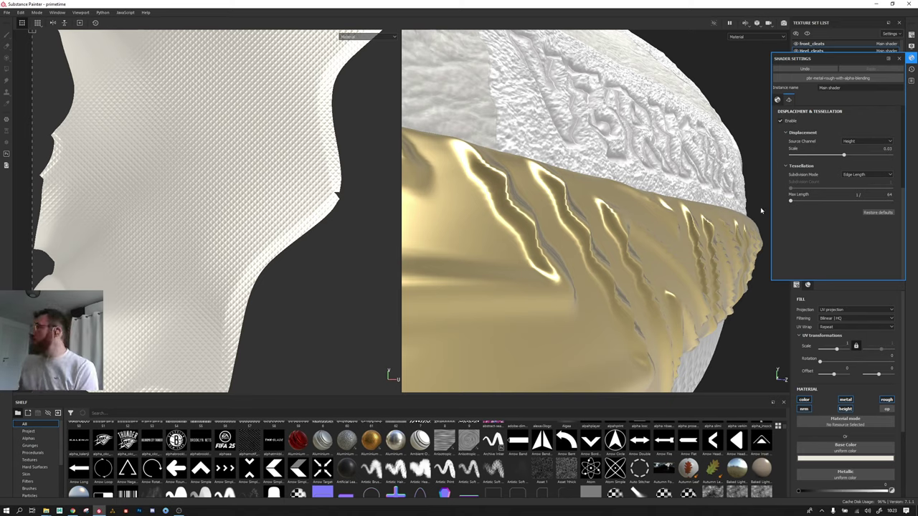
pyautogui.moveTo(790, 201); pyautogui.dragTo(865, 201)
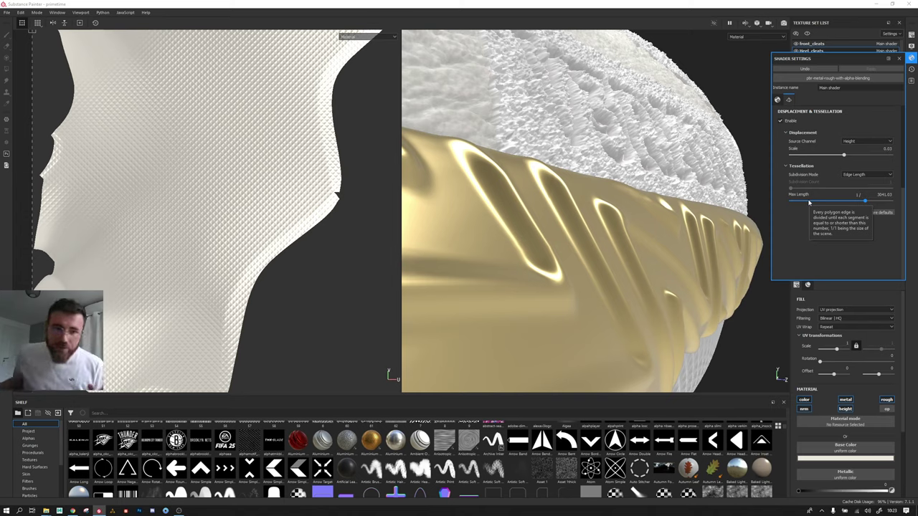
pyautogui.click(799, 201)
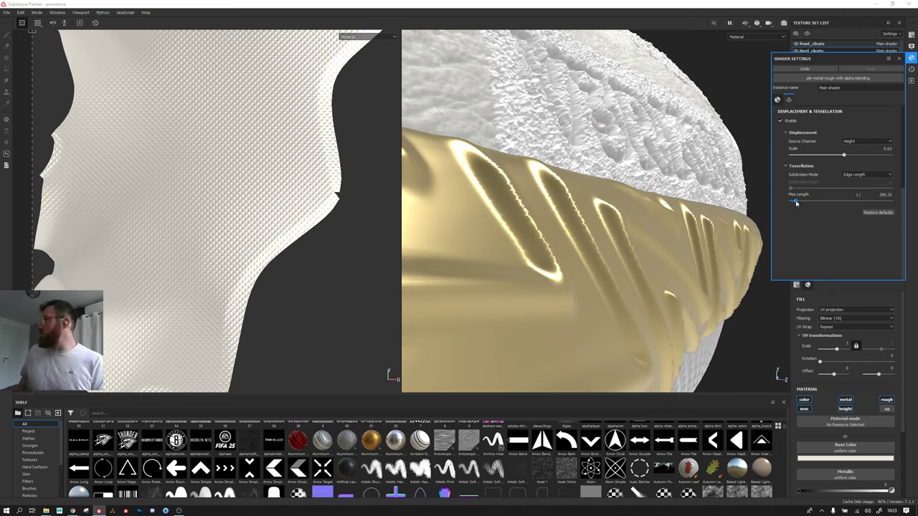
pyautogui.moveTo(797, 203); pyautogui.dragTo(799, 204)
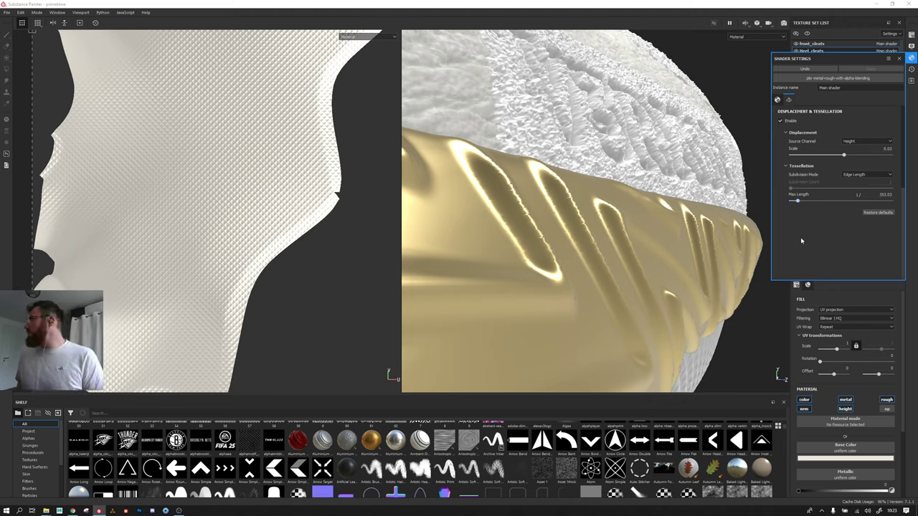
pyautogui.click(899, 59)
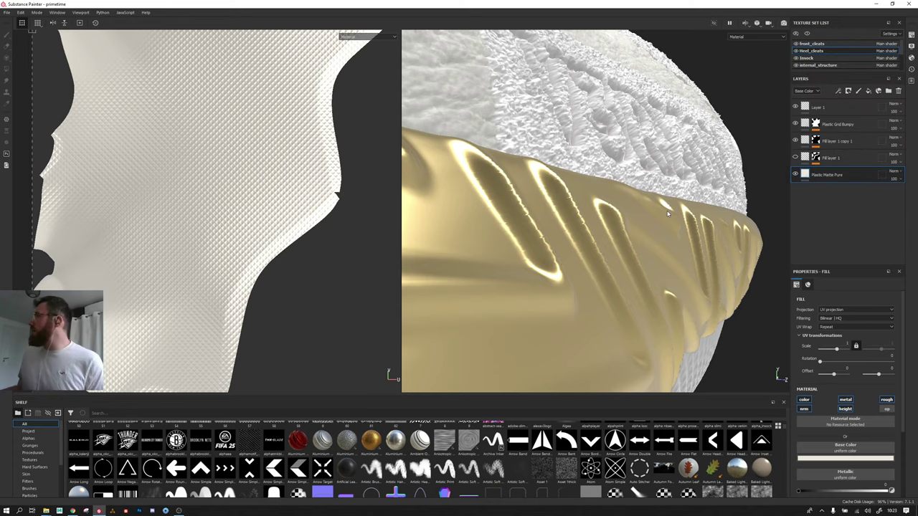
# Step: Orbit to the heel and cleats and open the heel_cleats Texture Set Settings
pyautogui.moveTo(669, 215)
pyautogui.keyDown('alt'); pyautogui.mouseDown()
pyautogui.moveTo(548, 260)
pyautogui.moveTo(539, 286)
pyautogui.mouseUp(); pyautogui.keyUp('alt')
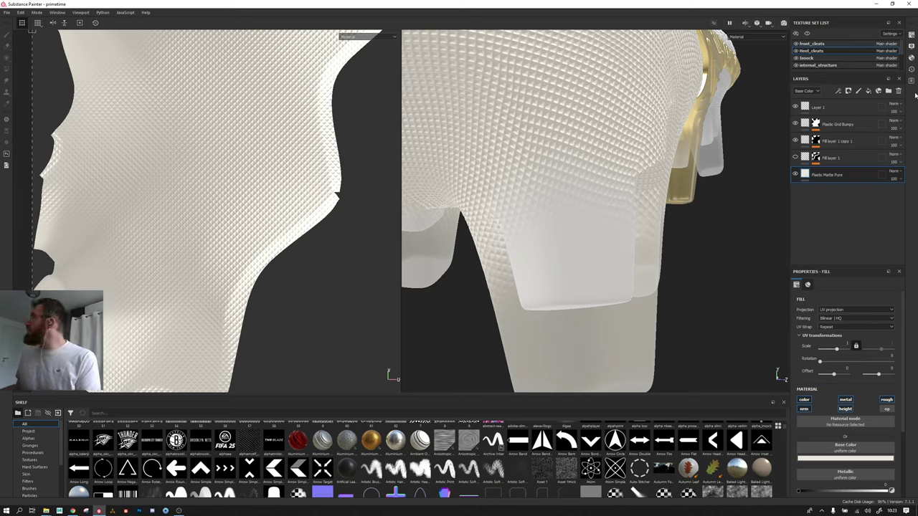
pyautogui.click(912, 36)
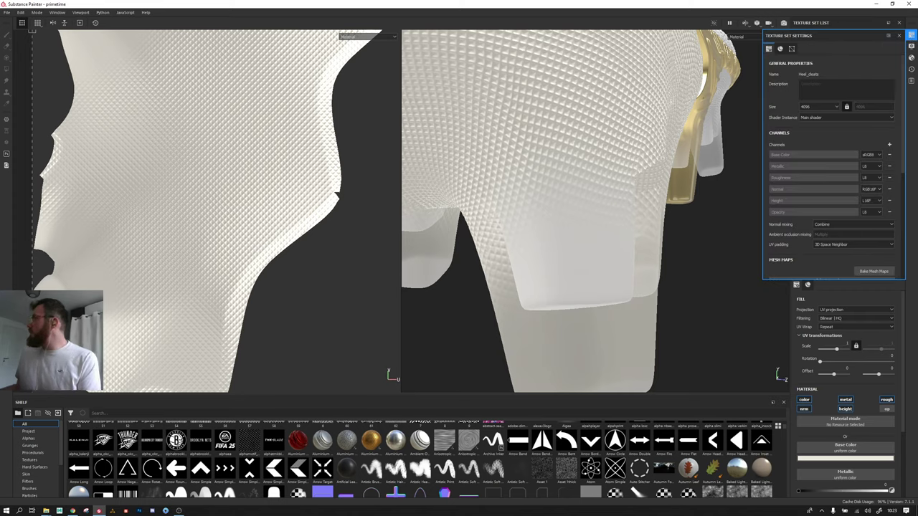
# Step: Delete the Opacity channel from heel_cleats, then add Opacity back from the channel list
pyautogui.click(890, 145)
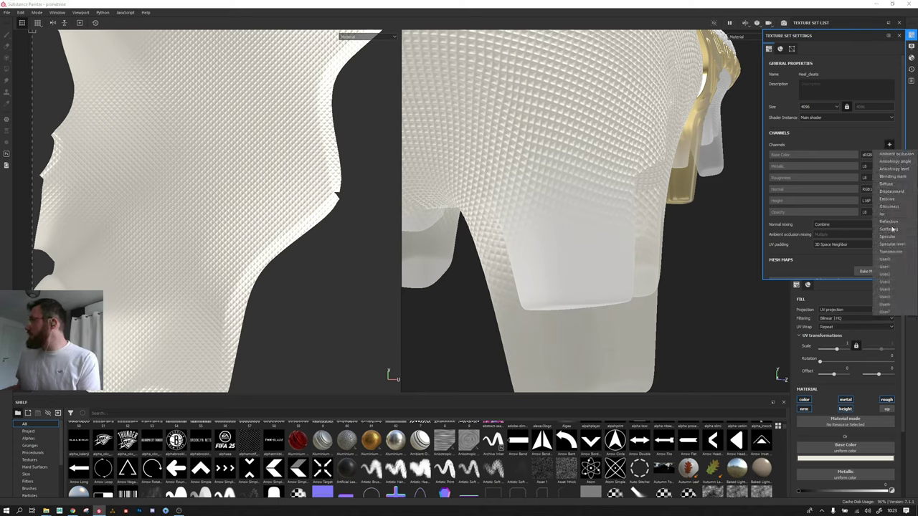
pyautogui.click(803, 243)
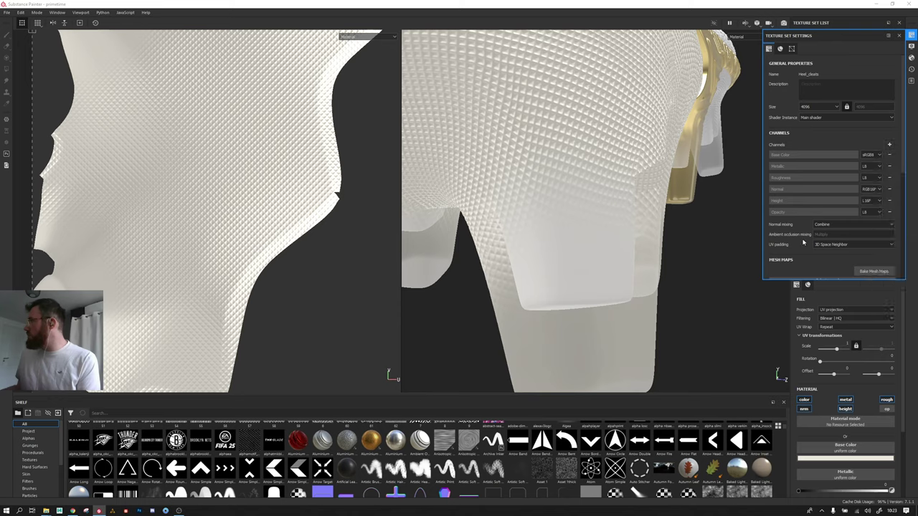
pyautogui.click(889, 212)
pyautogui.click(889, 144)
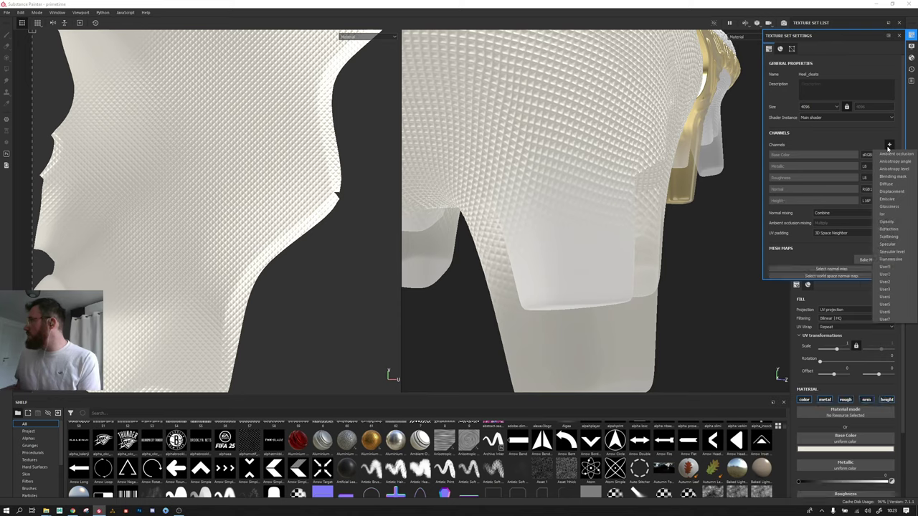
pyautogui.click(893, 222)
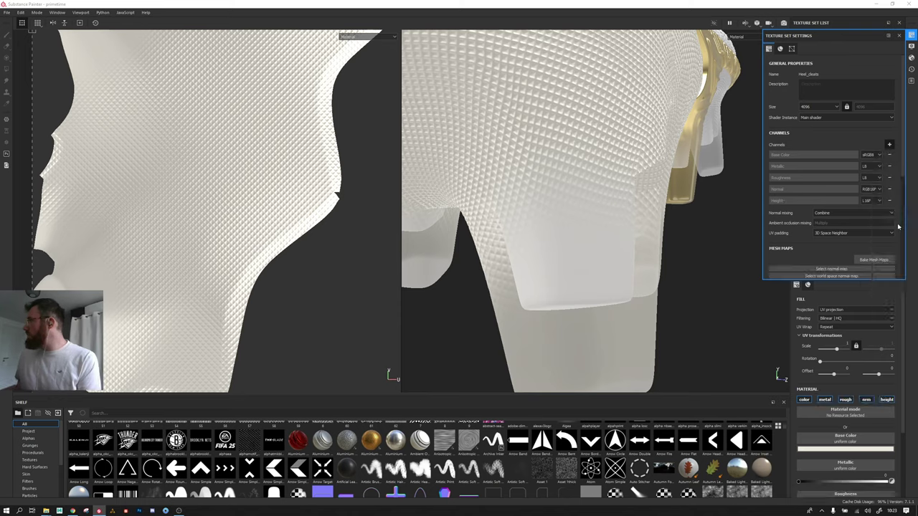
# Step: Close Texture Set Settings, zoom out and orbit to a full side view of the boot
pyautogui.click(899, 36)
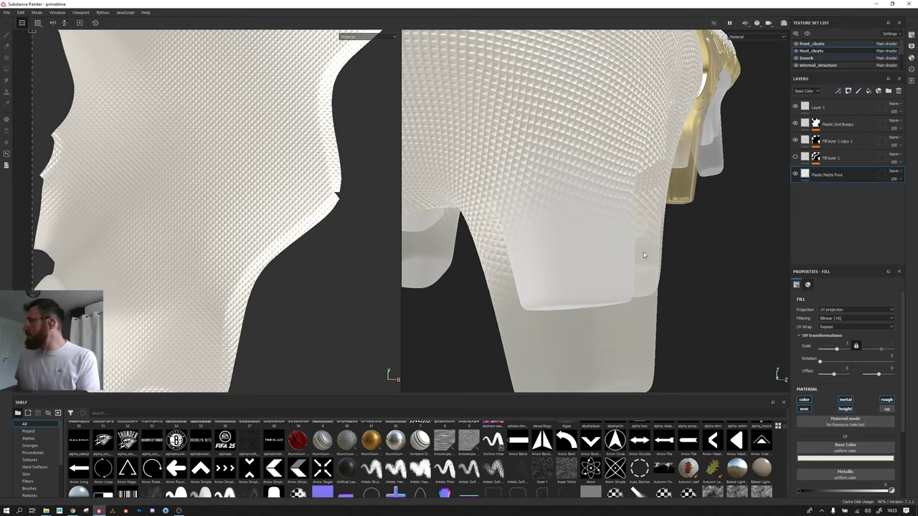
pyautogui.scroll(-5, 642, 252)
pyautogui.moveTo(649, 251)
pyautogui.keyDown('alt'); pyautogui.mouseDown()
pyautogui.moveTo(619, 202)
pyautogui.moveTo(595, 225)
pyautogui.moveTo(677, 76)
pyautogui.moveTo(639, 136)
pyautogui.moveTo(653, 199)
pyautogui.moveTo(667, 206)
pyautogui.mouseUp(); pyautogui.keyUp('alt')
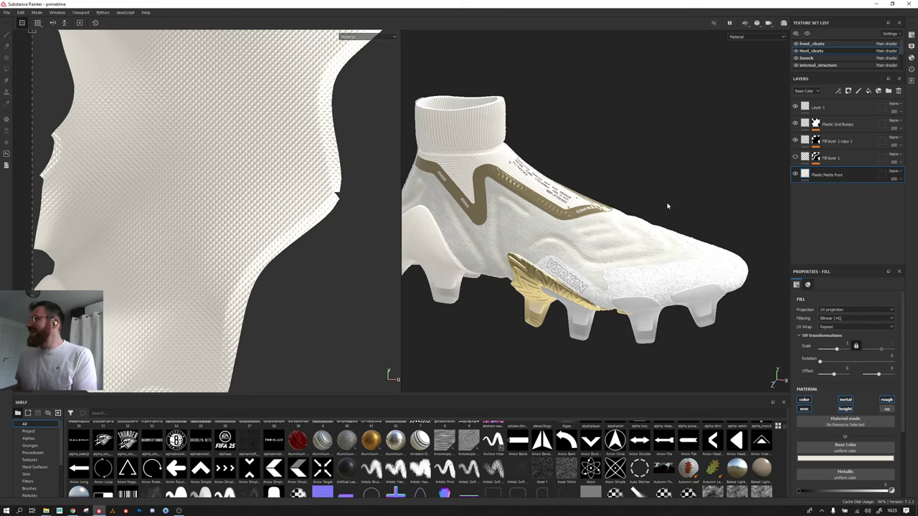